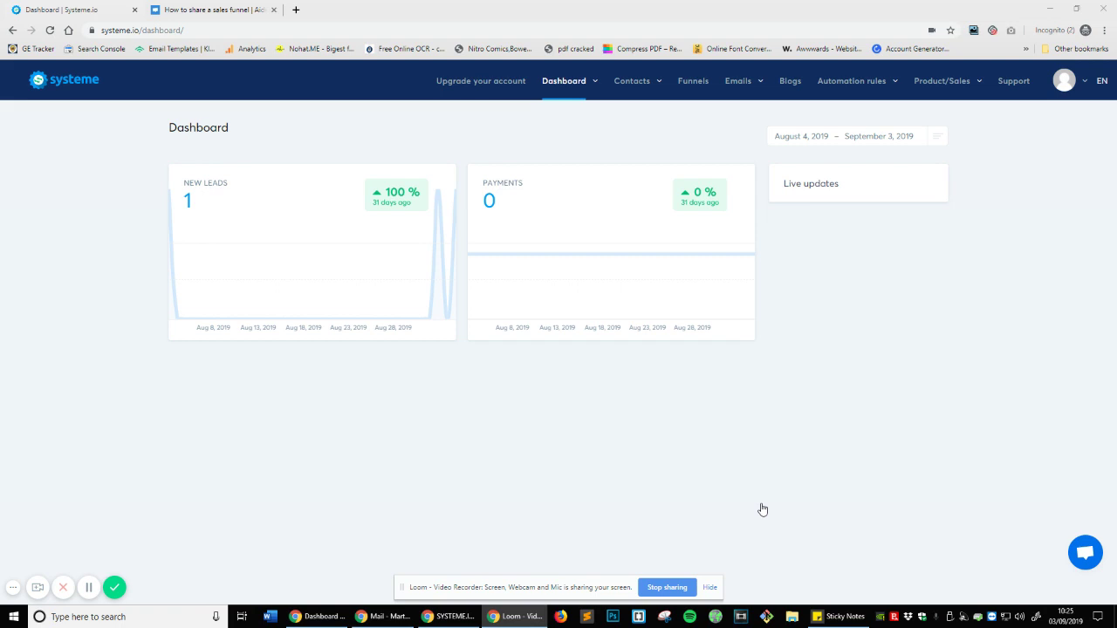
# Open the course list from the dashboard and start creating a new course
pyautogui.moveTo(943, 80)
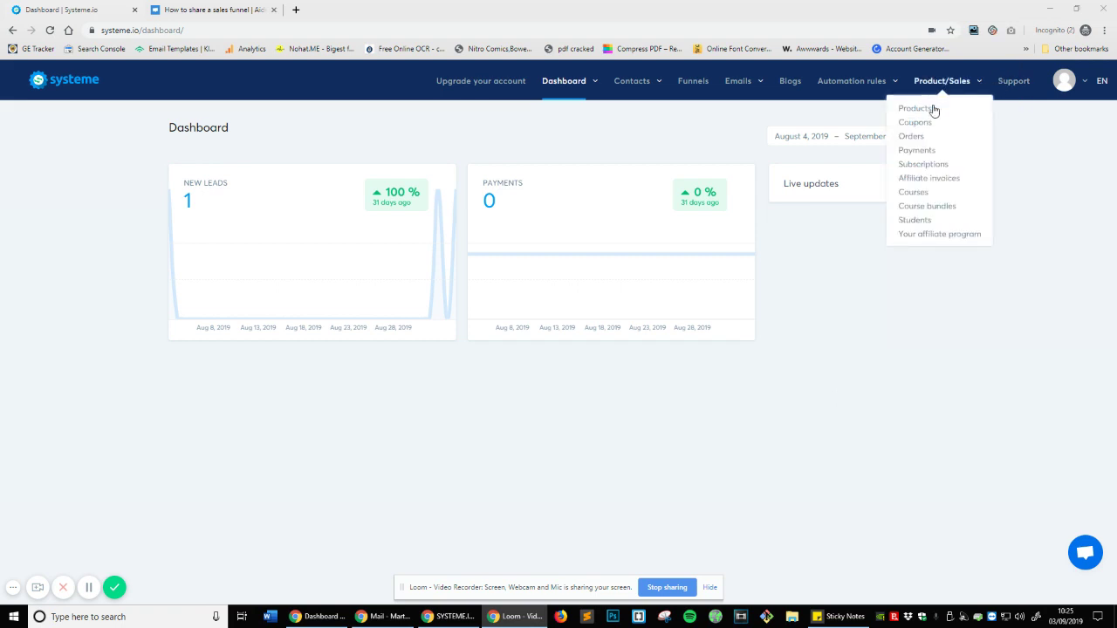
pyautogui.click(914, 192)
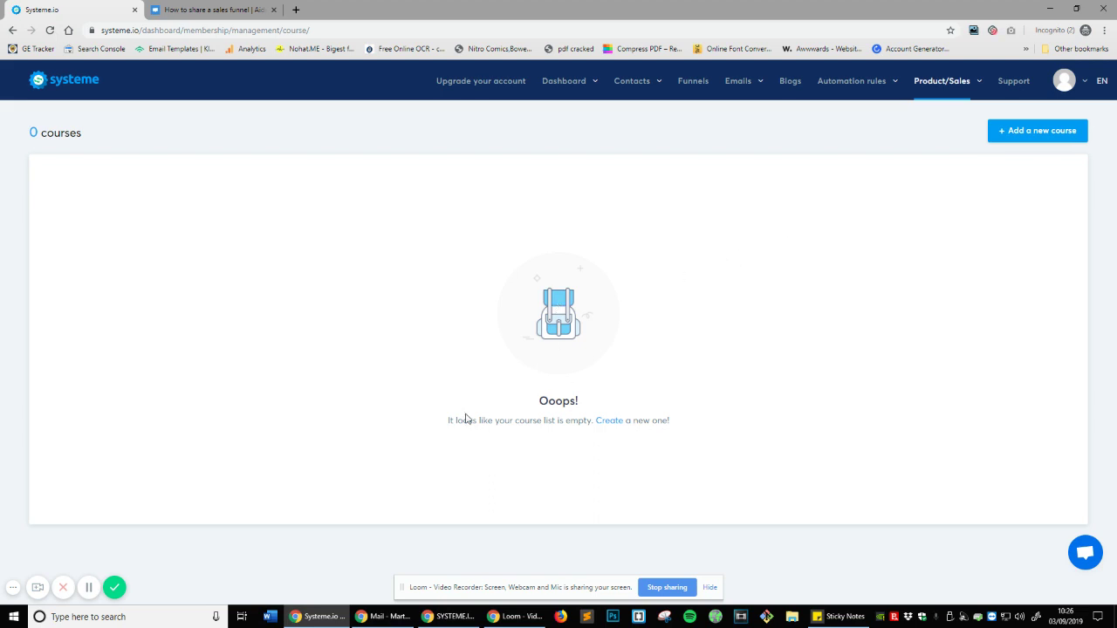
pyautogui.moveTo(939, 83)
pyautogui.moveTo(448, 420); pyautogui.dragTo(698, 431)
pyautogui.click(732, 453)
pyautogui.click(611, 421)
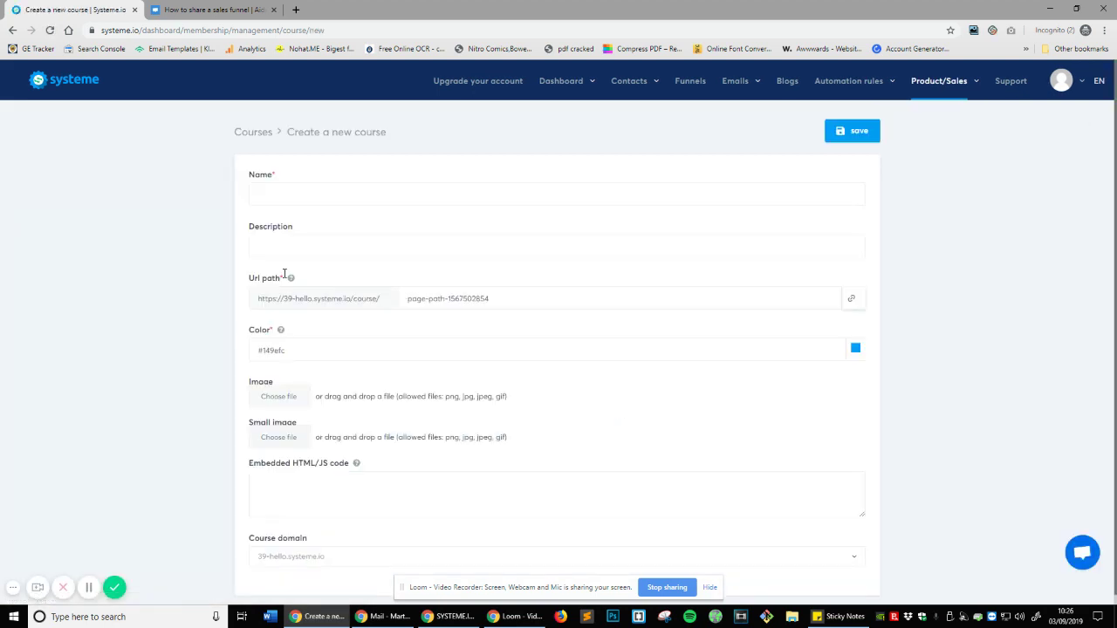
# Name the course "How To Use Systeme.io" and describe it as "The basics of using Systeme.io"
pyautogui.click(365, 204)
pyautogui.write('How ')
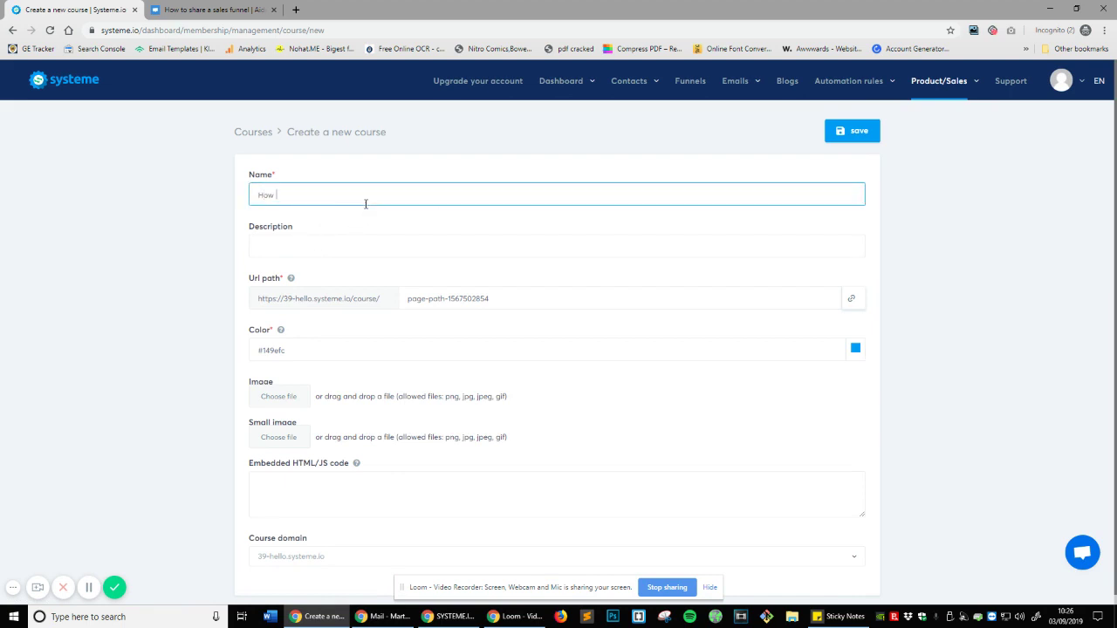
pyautogui.write('to Use System.io')
pyautogui.click(413, 246)
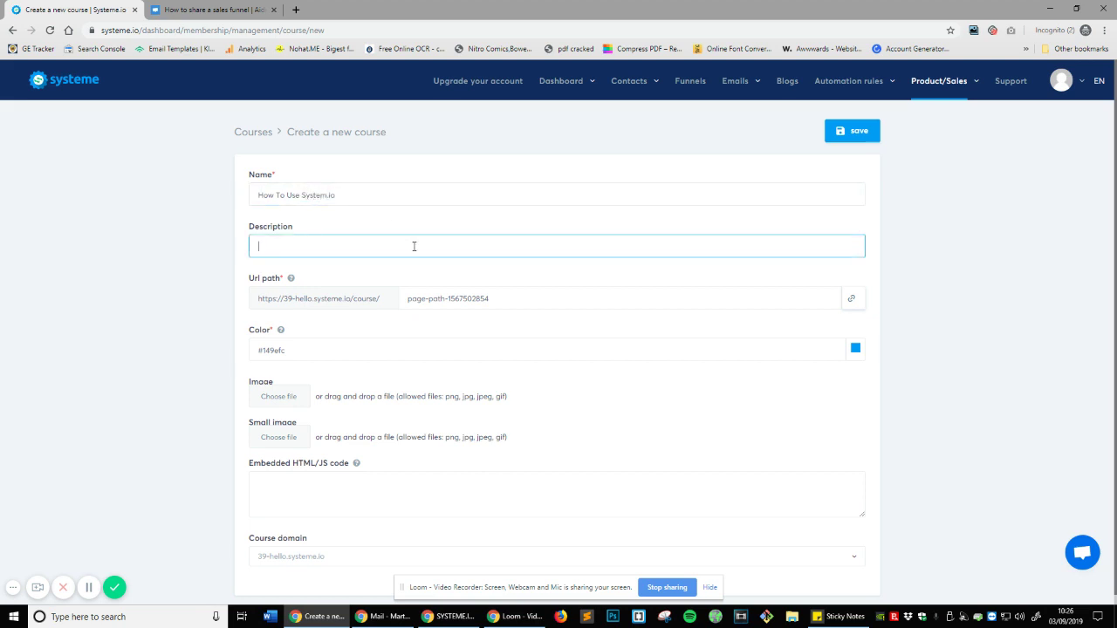
pyautogui.write('The basics of using Systeme.io')
pyautogui.click(331, 195)
pyautogui.click(978, 311)
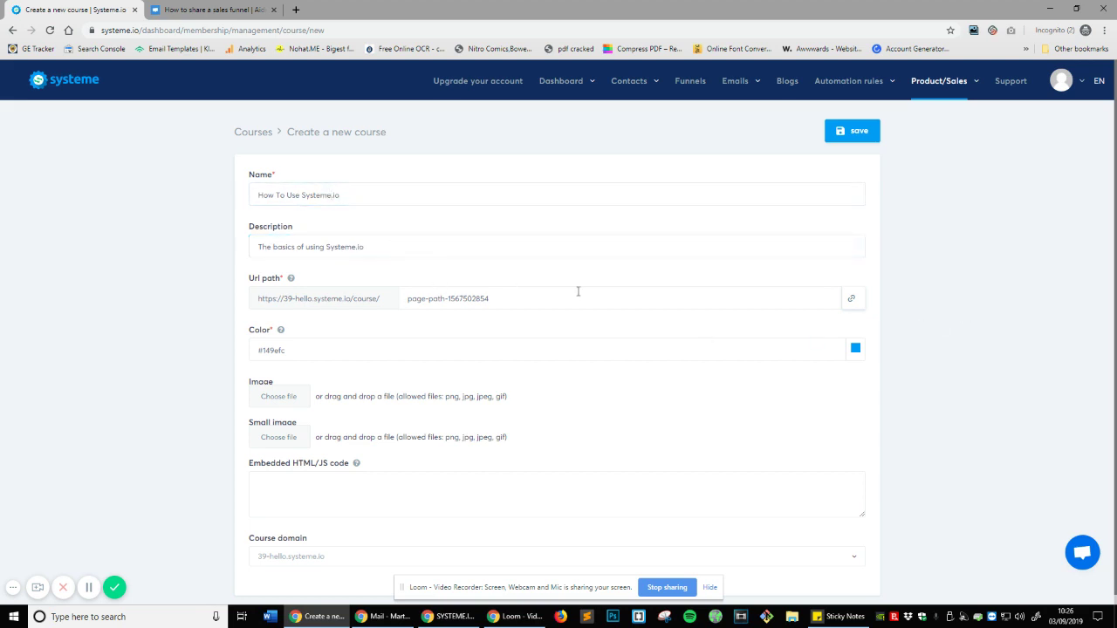
pyautogui.tripleClick(506, 295)
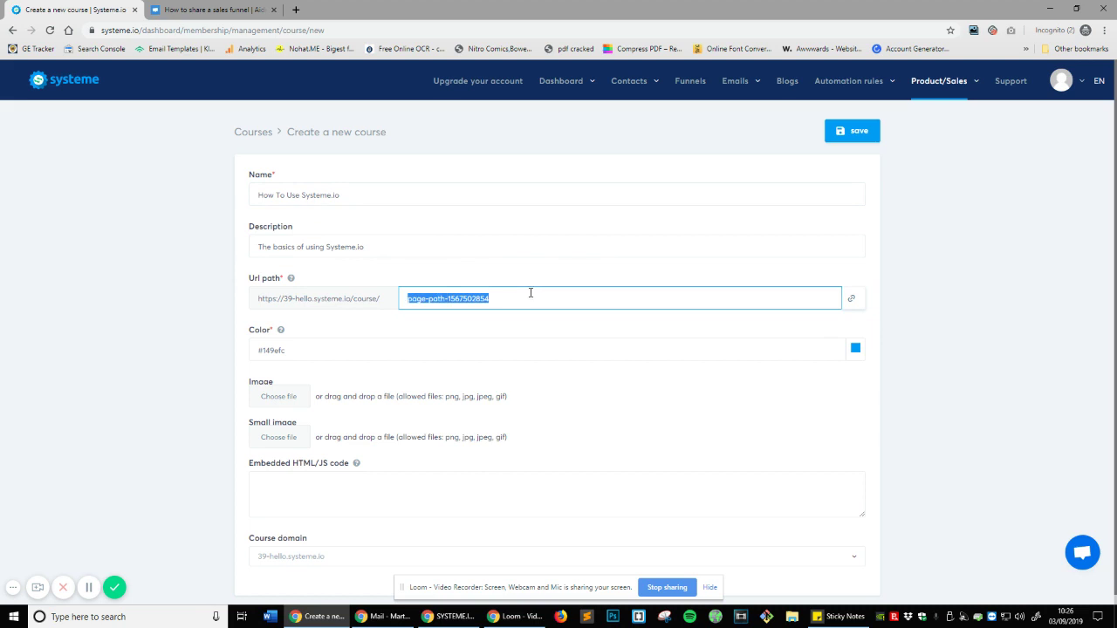
pyautogui.scroll(-1, 472, 288)
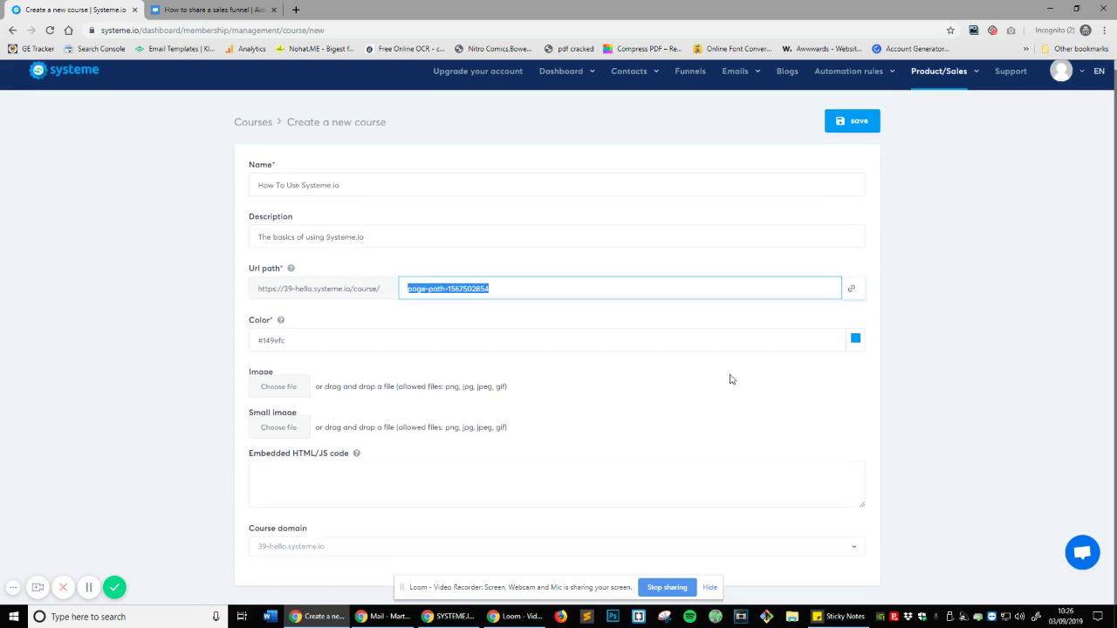
pyautogui.click(961, 329)
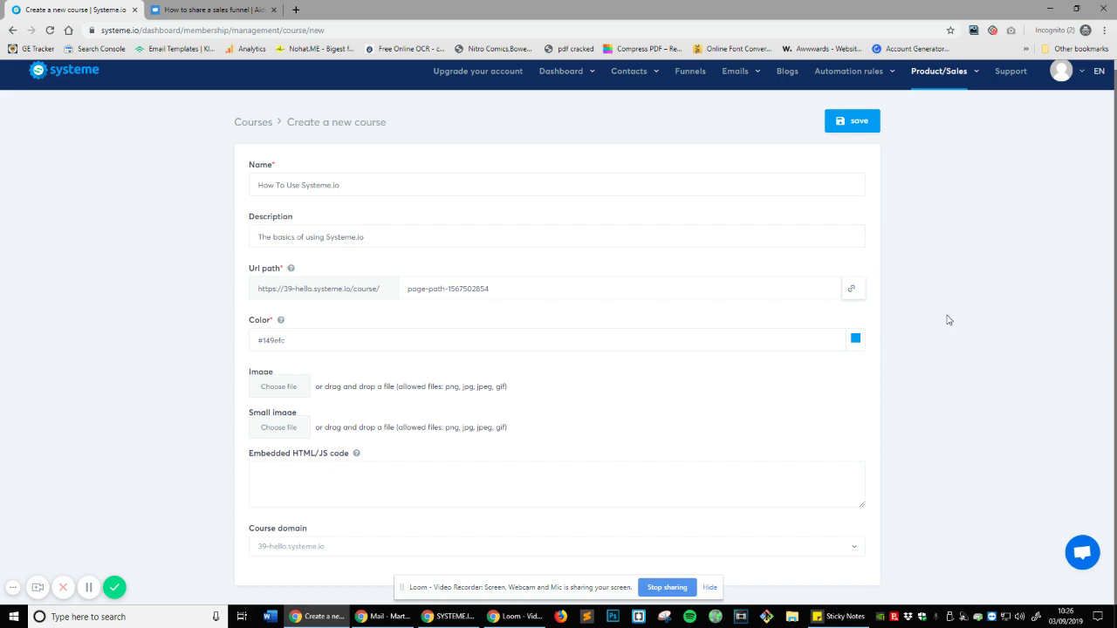
# Upload system.JPG from the desktop as the course's main image and save the new course
pyautogui.click(309, 387)
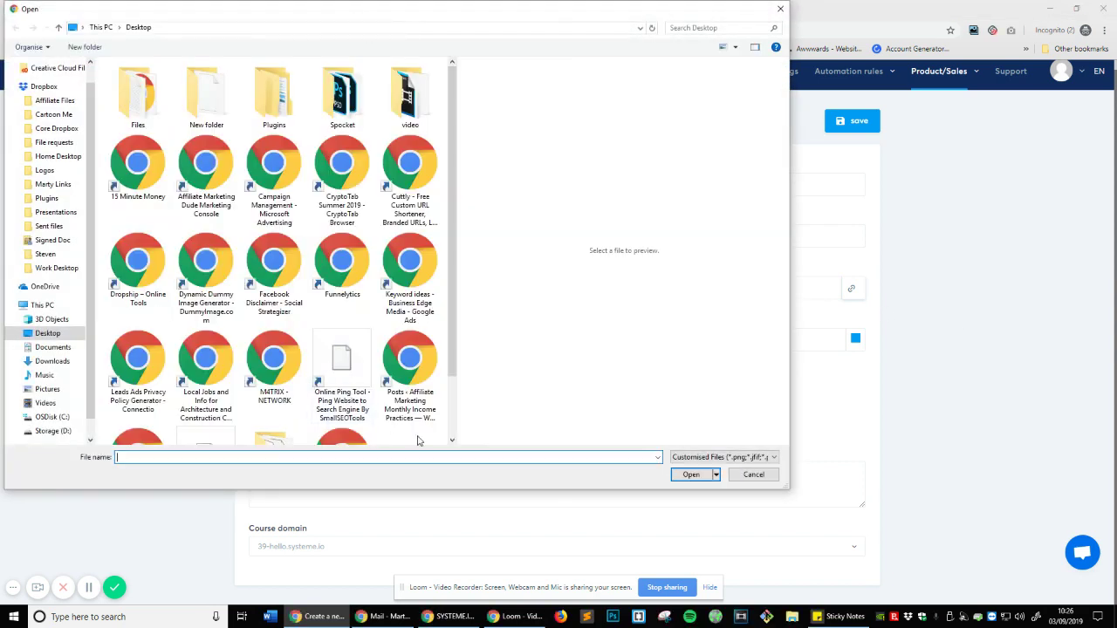
pyautogui.scroll(-2, 288, 349)
pyautogui.doubleClick(206, 400)
pyautogui.scroll(-2, 536, 393)
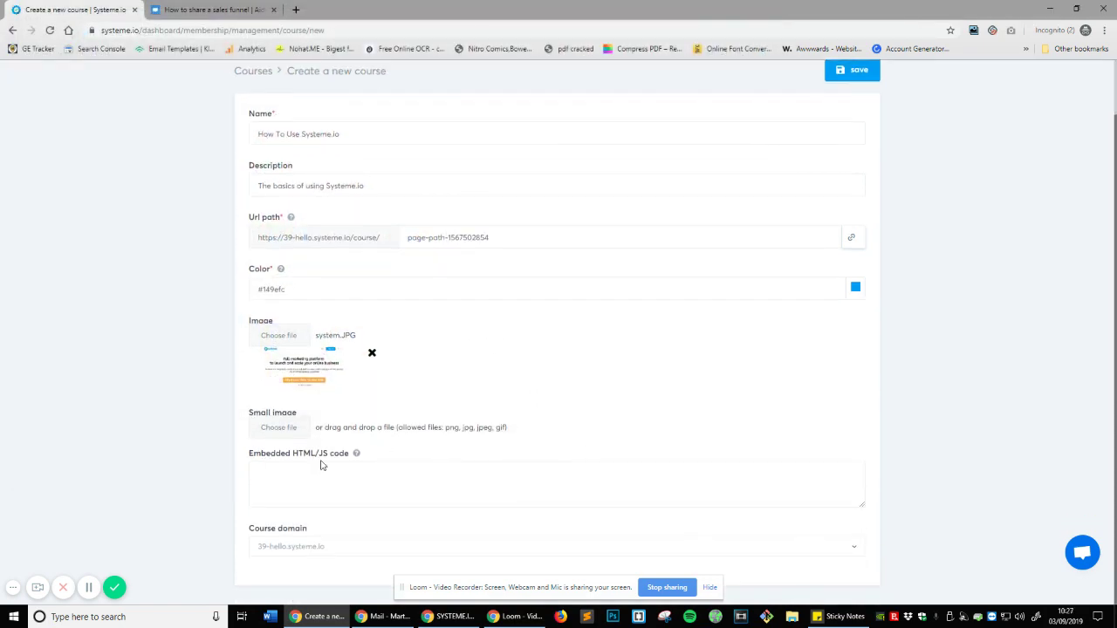
pyautogui.click(366, 465)
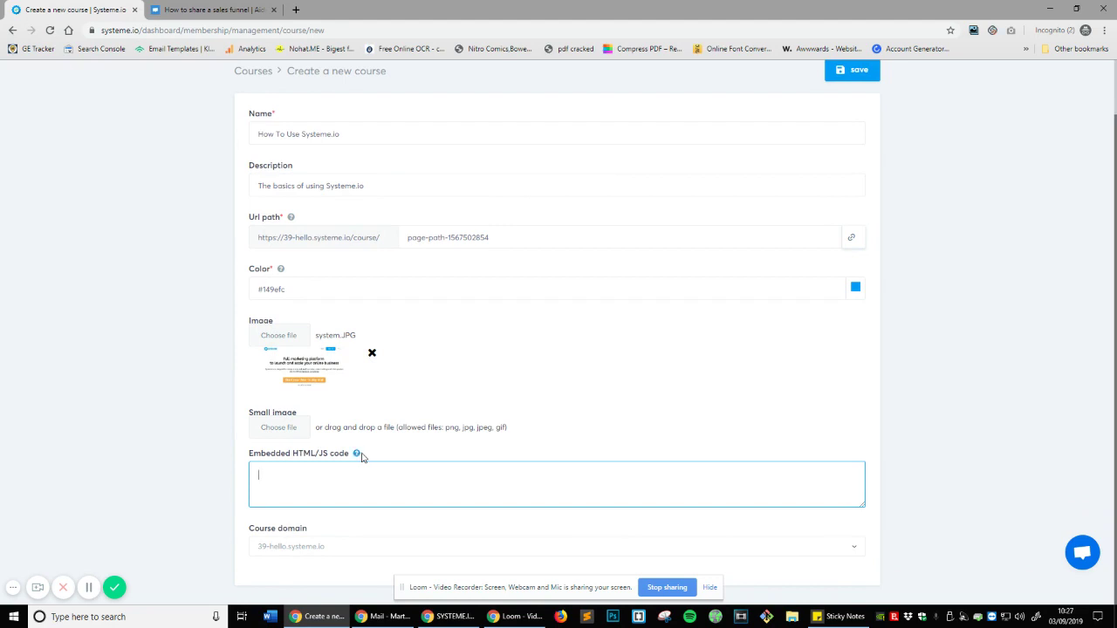
pyautogui.click(355, 454)
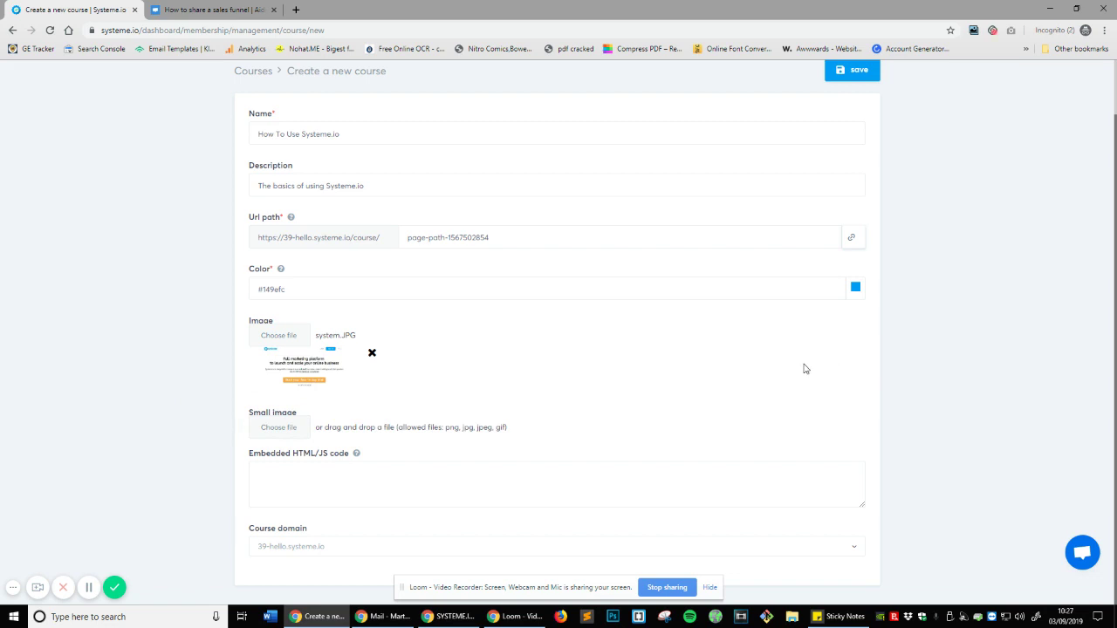
pyautogui.scroll(1, 713, 439)
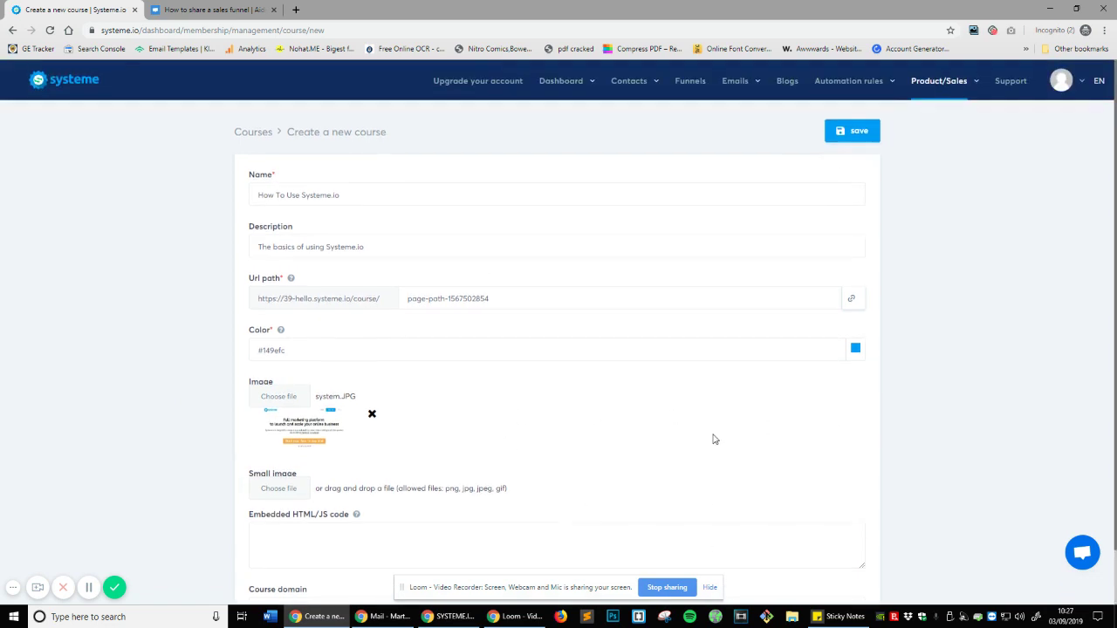
pyautogui.click(849, 133)
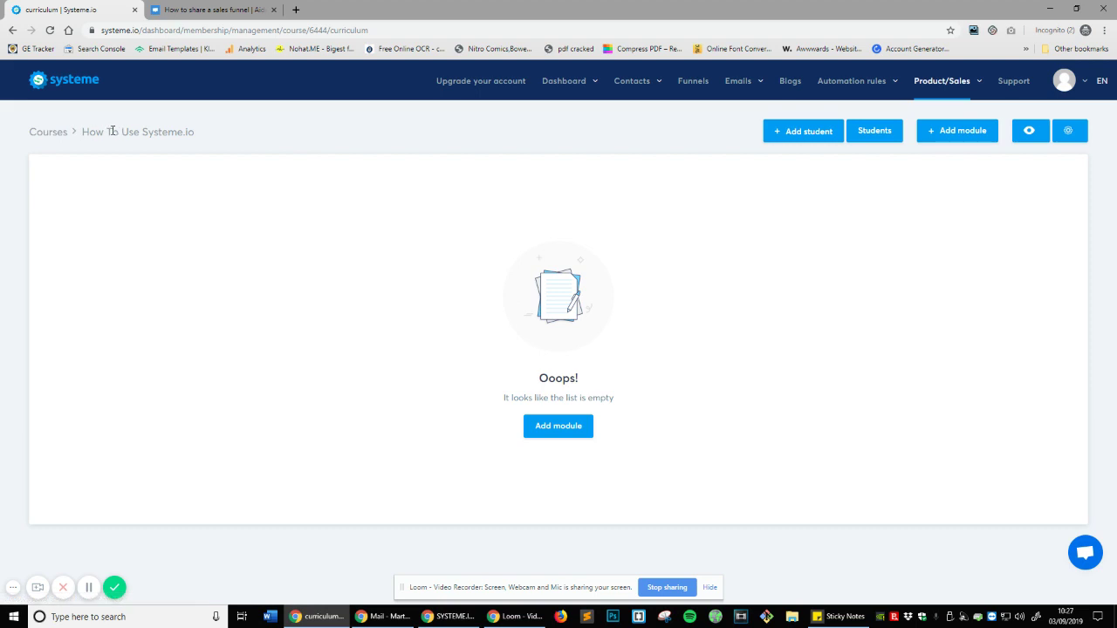
# Preview the "How To Use Systeme.io" course from the course list and view its instructor page
pyautogui.click(32, 134)
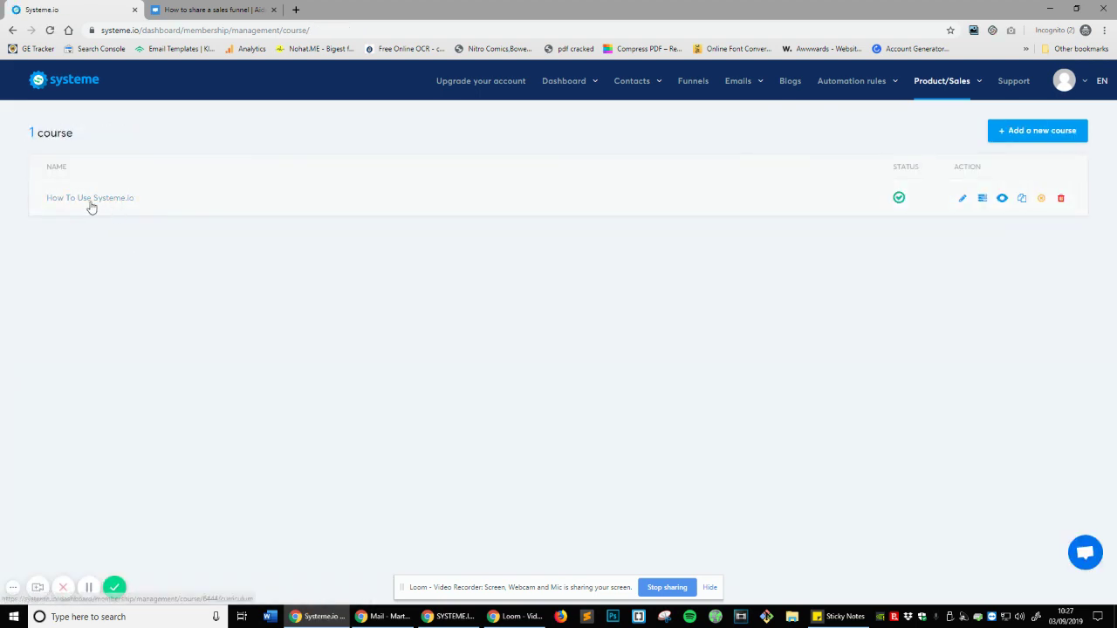
pyautogui.click(1002, 199)
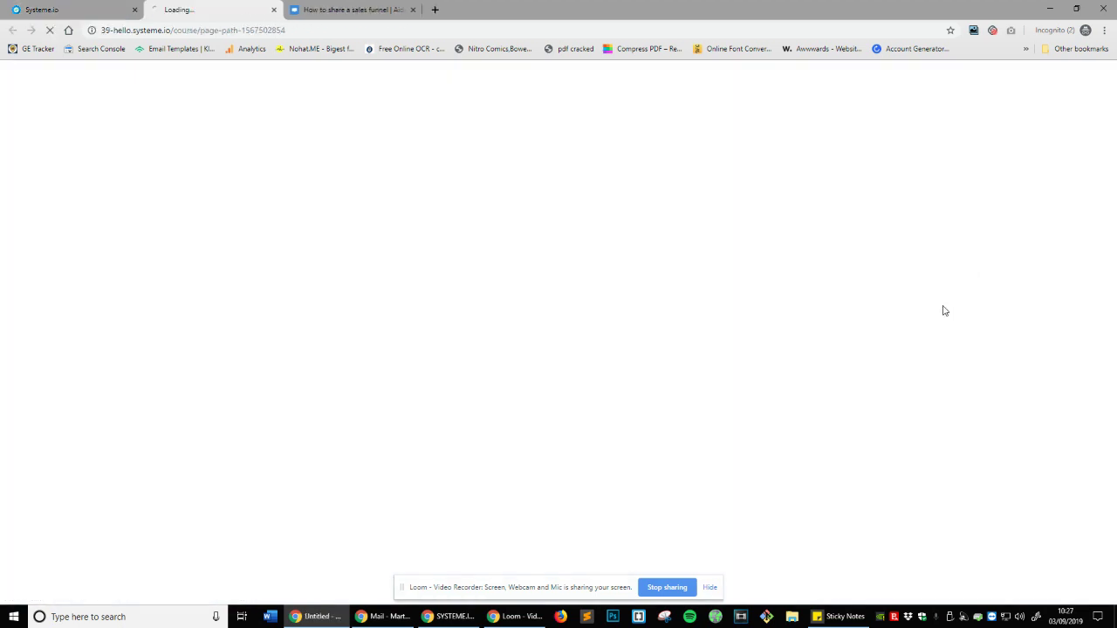
pyautogui.scroll(-1, 463, 294)
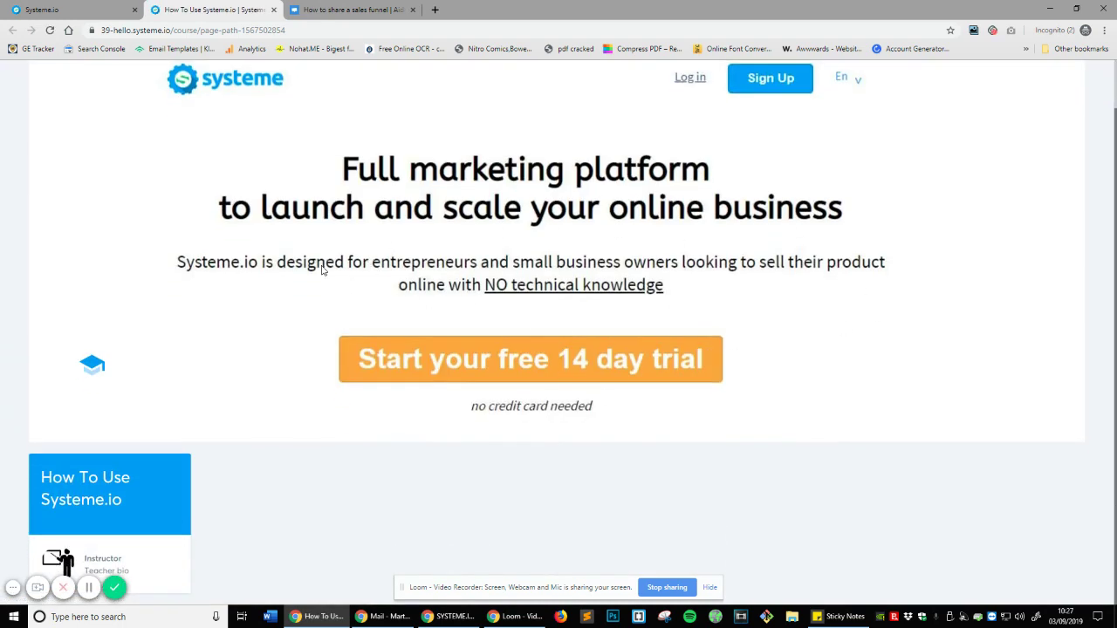
pyautogui.click(136, 570)
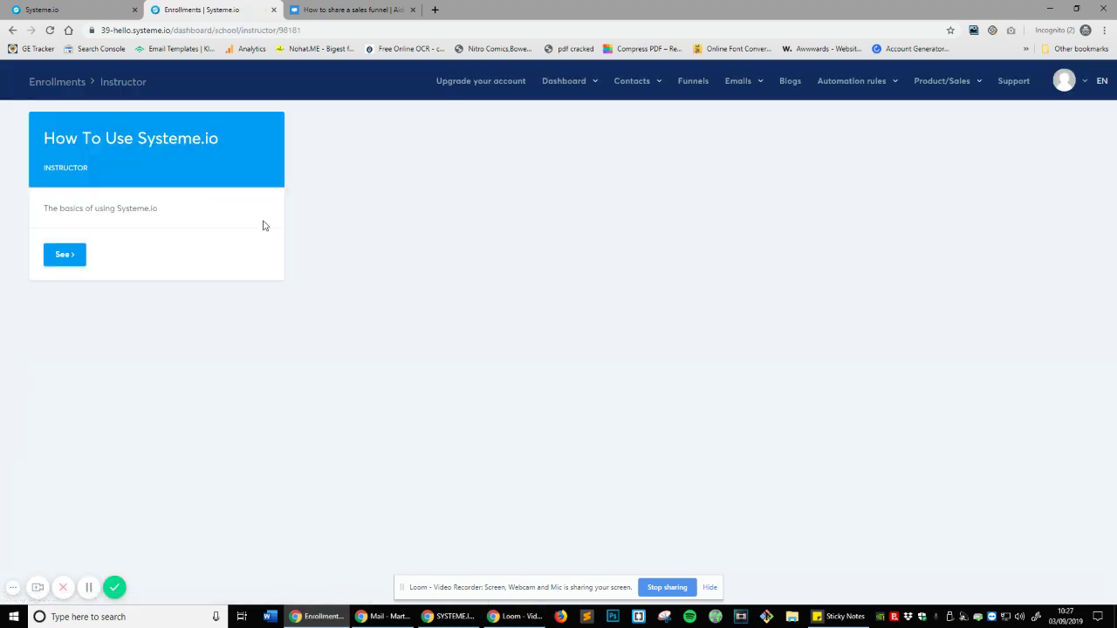
# Return to the "How To Use Systeme.io" curriculum and add a module named "Introduction"
pyautogui.moveTo(940, 98)
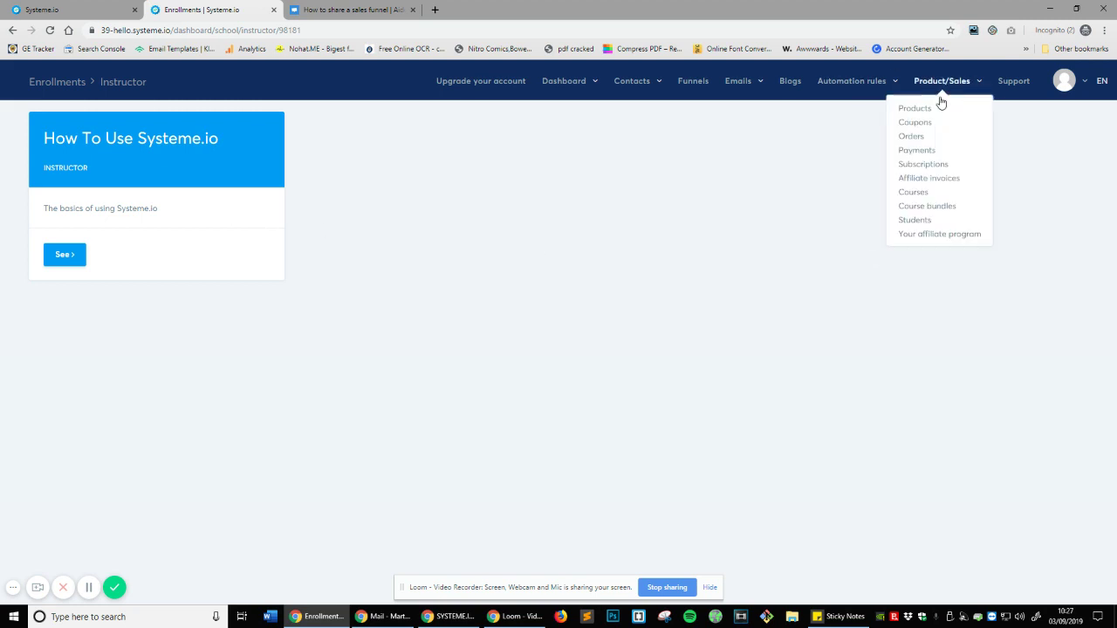
pyautogui.click(917, 193)
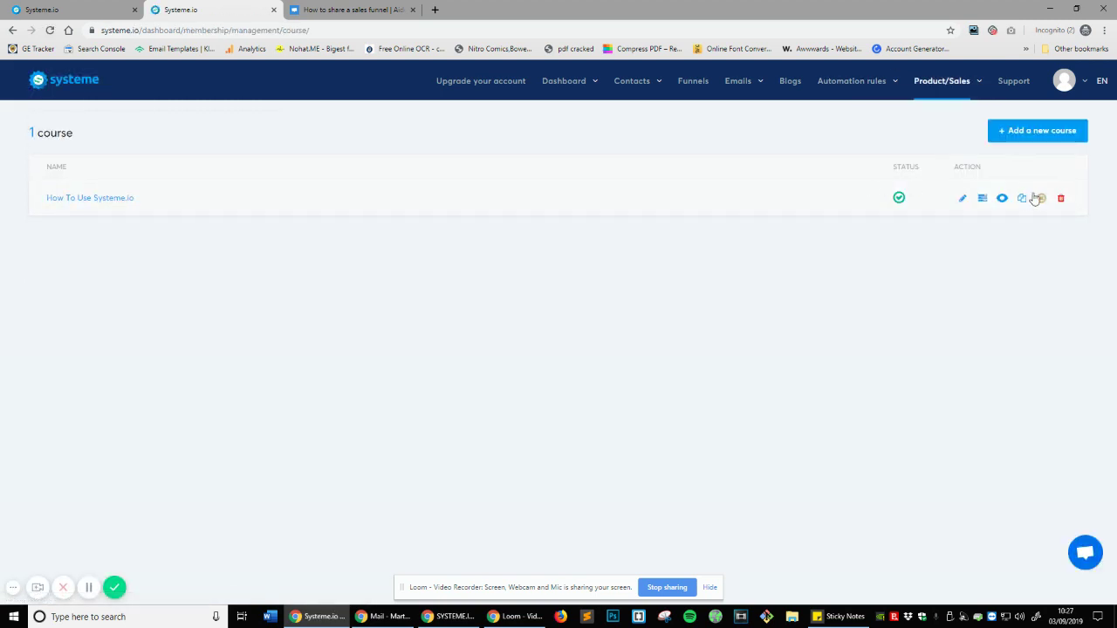
pyautogui.click(97, 201)
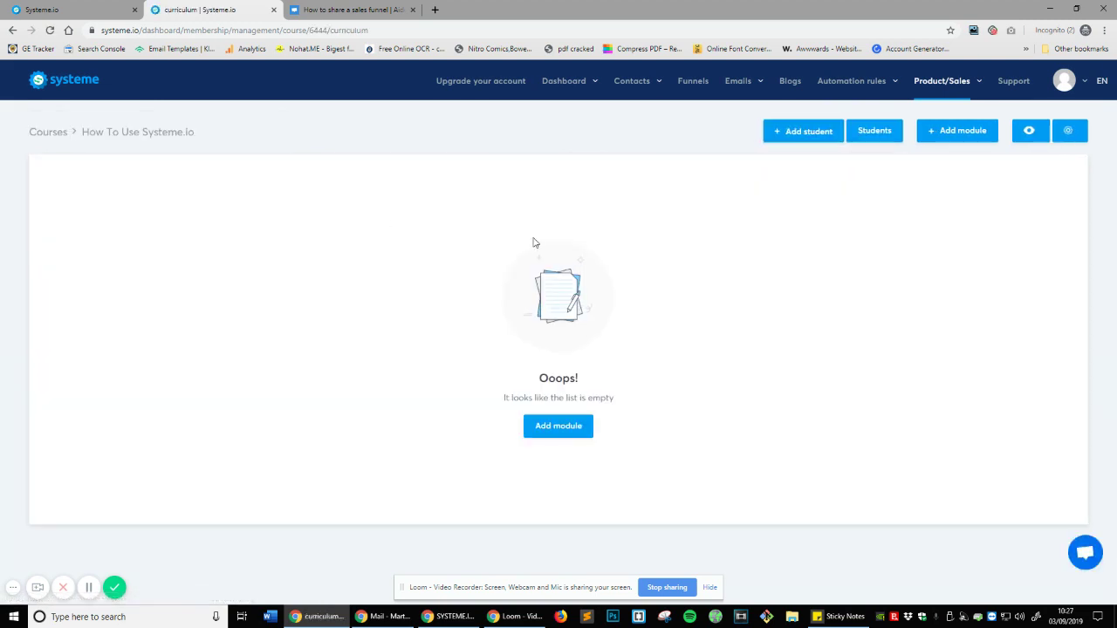
pyautogui.click(932, 137)
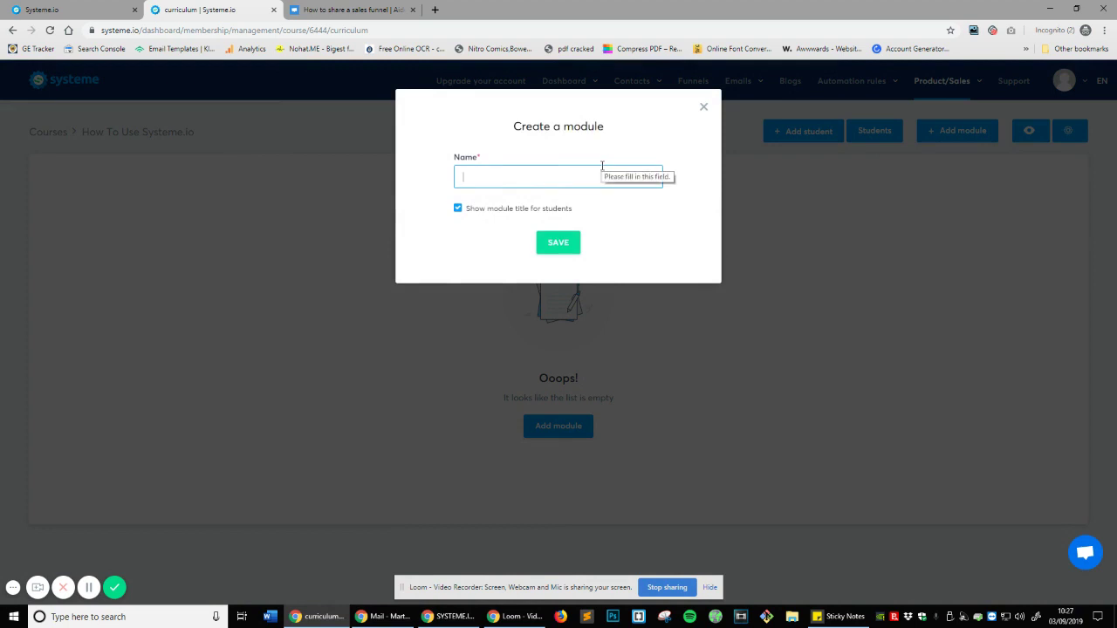
pyautogui.write('Introduction')
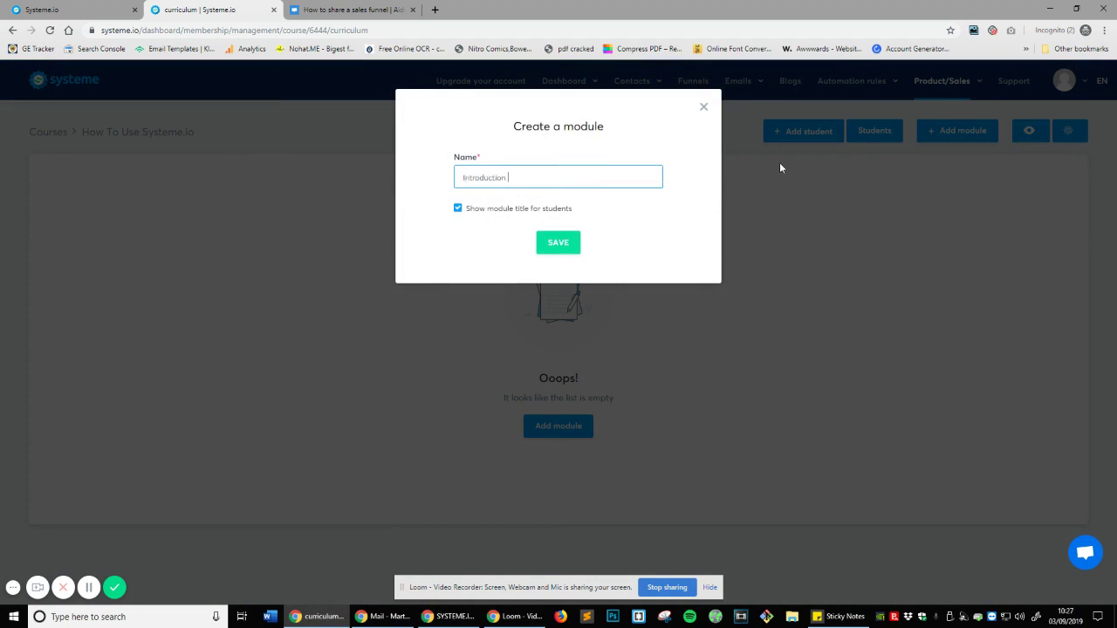
pyautogui.click(559, 242)
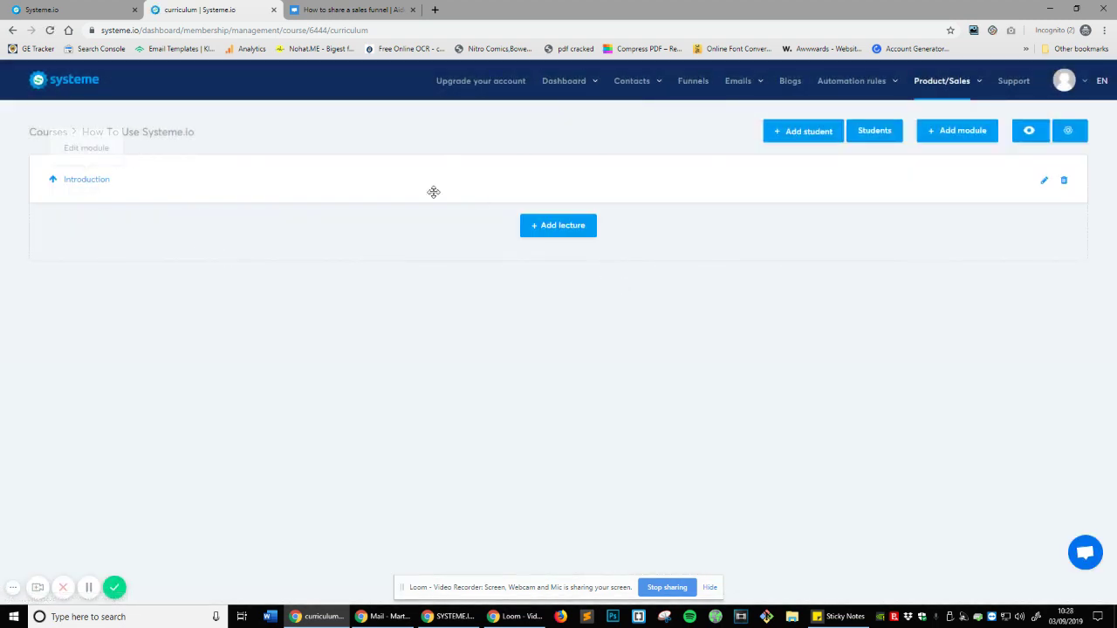
# Create a lecture named "Overview" with the Video page type in the Introduction module
pyautogui.click(539, 223)
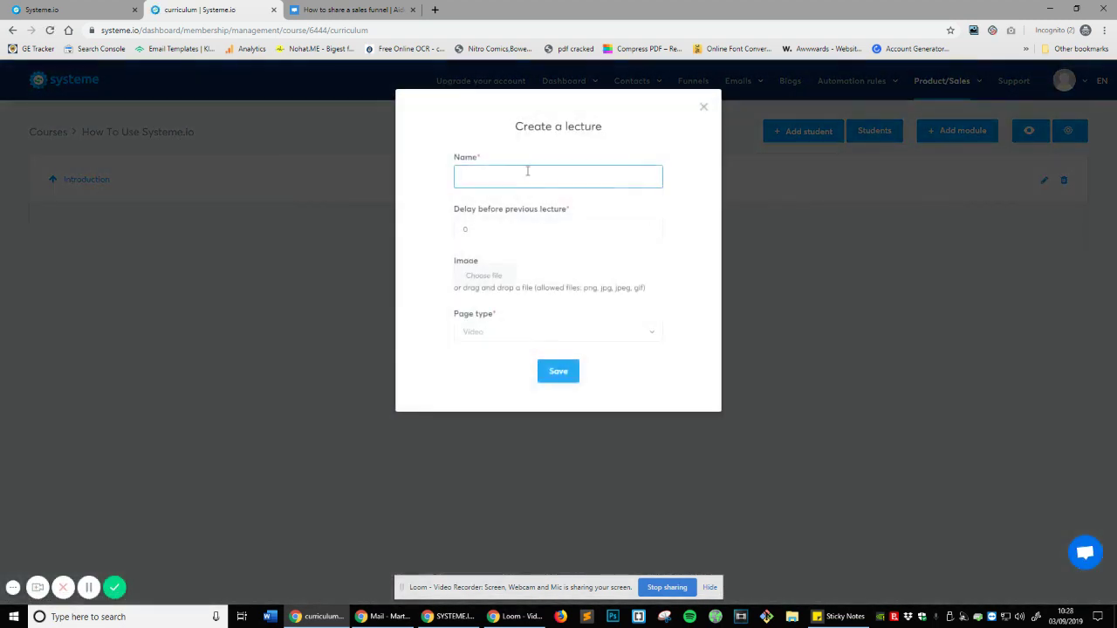
pyautogui.write('Overview')
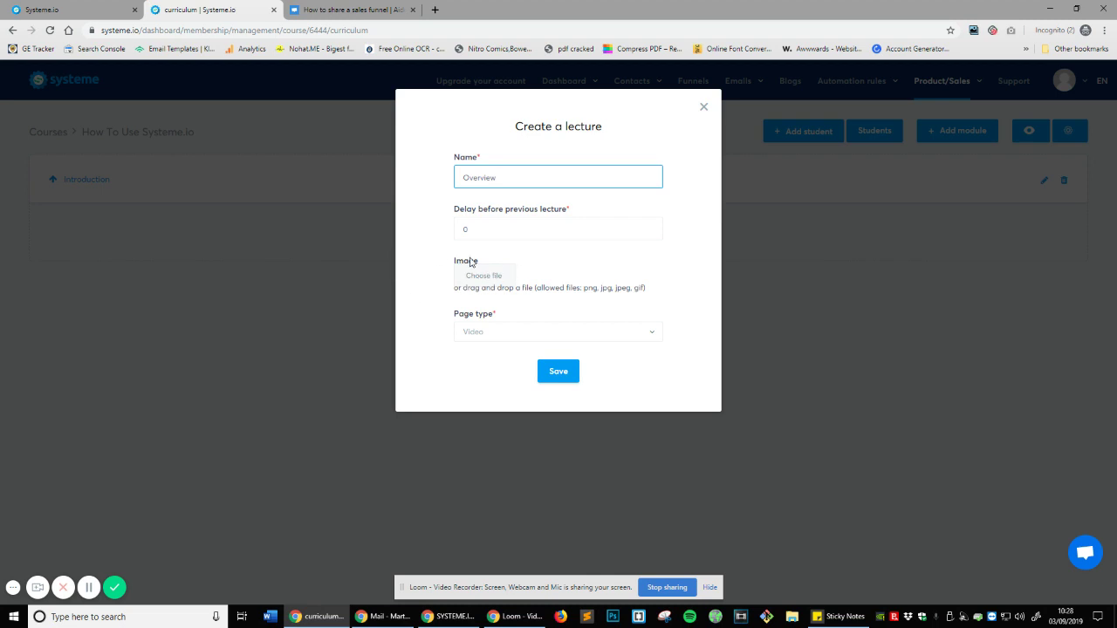
pyautogui.click(494, 330)
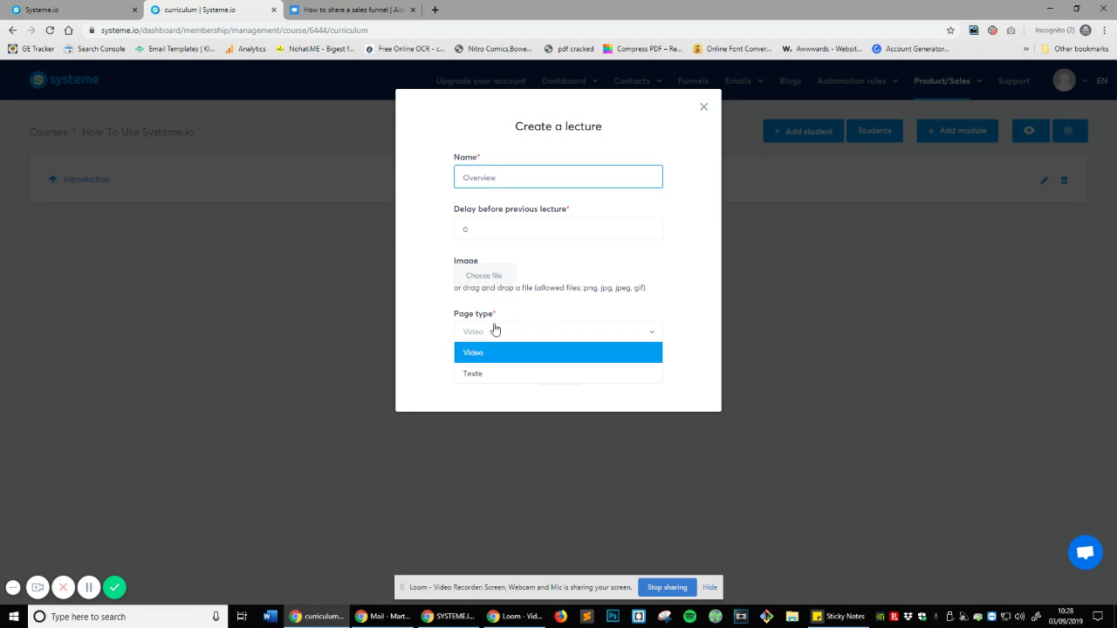
pyautogui.click(505, 331)
pyautogui.click(574, 374)
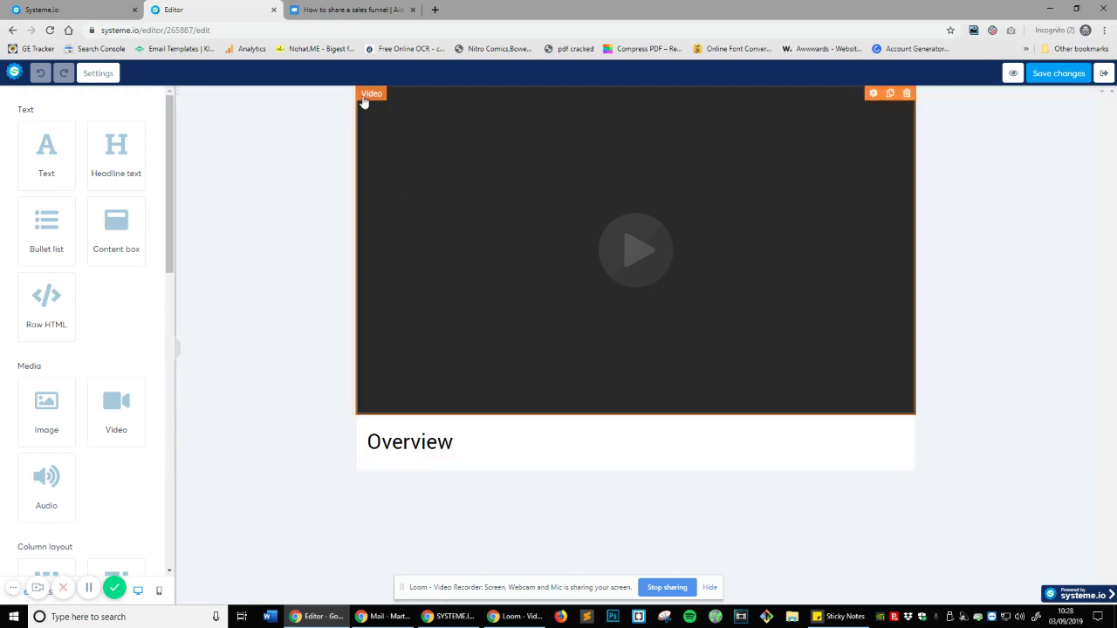
# Move the lecture page's video directly beneath the Overview headline, within the headline's row
pyautogui.moveTo(367, 100); pyautogui.dragTo(425, 474)
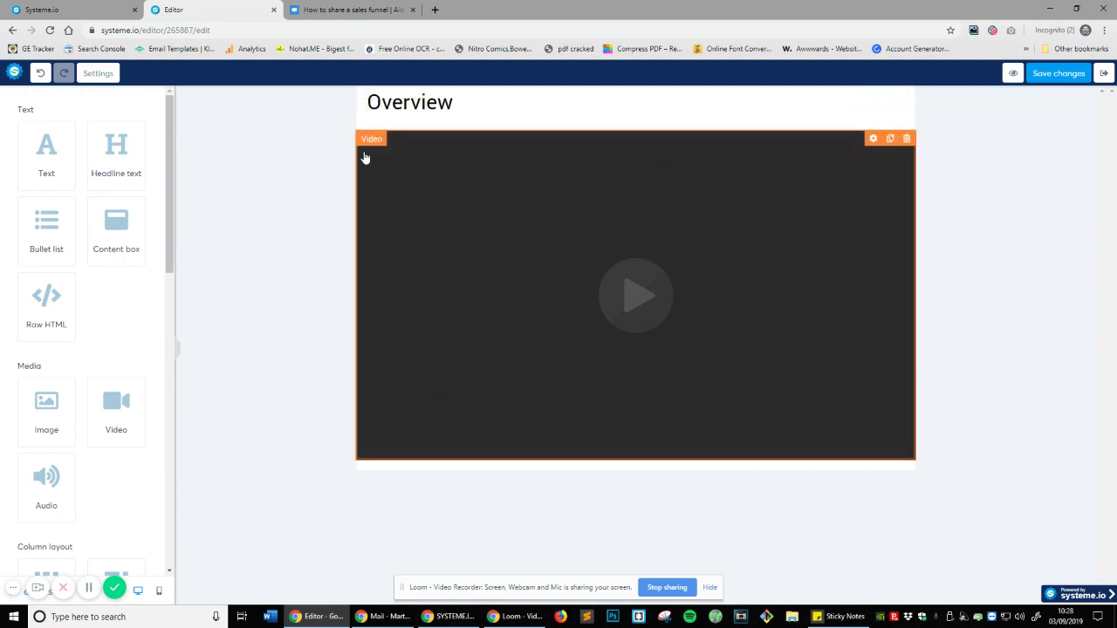
pyautogui.moveTo(384, 147); pyautogui.dragTo(448, 107)
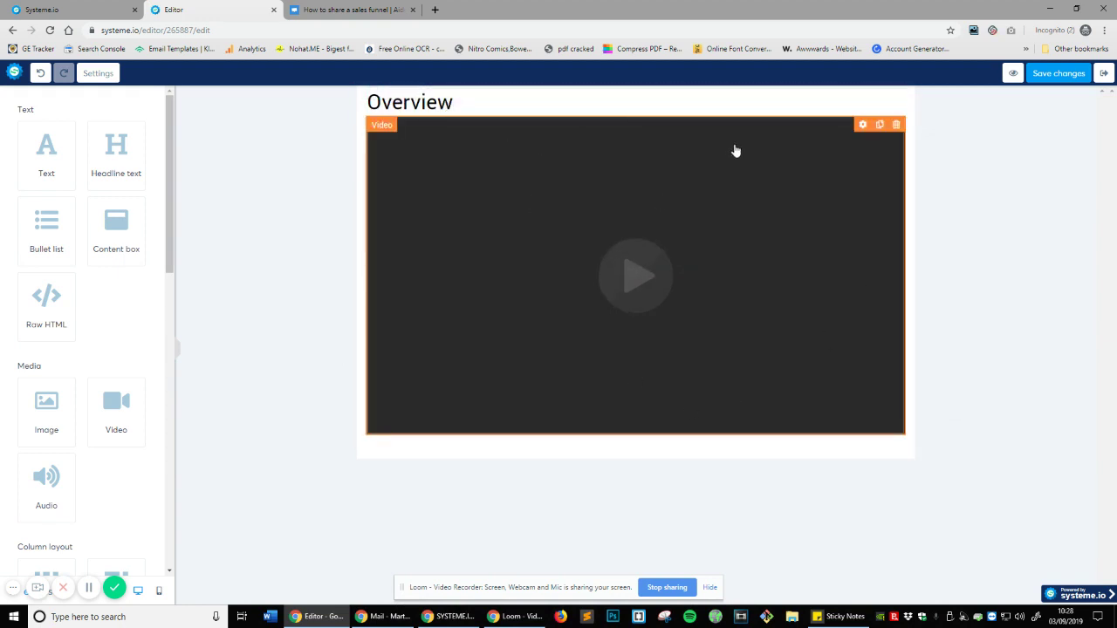
pyautogui.click(475, 101)
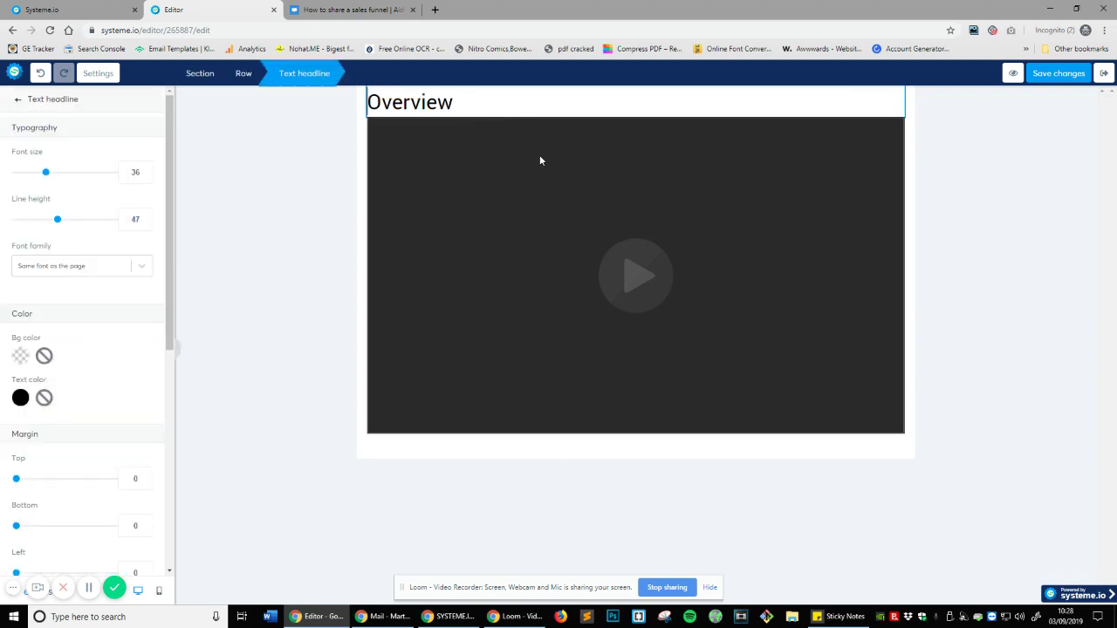
pyautogui.click(907, 354)
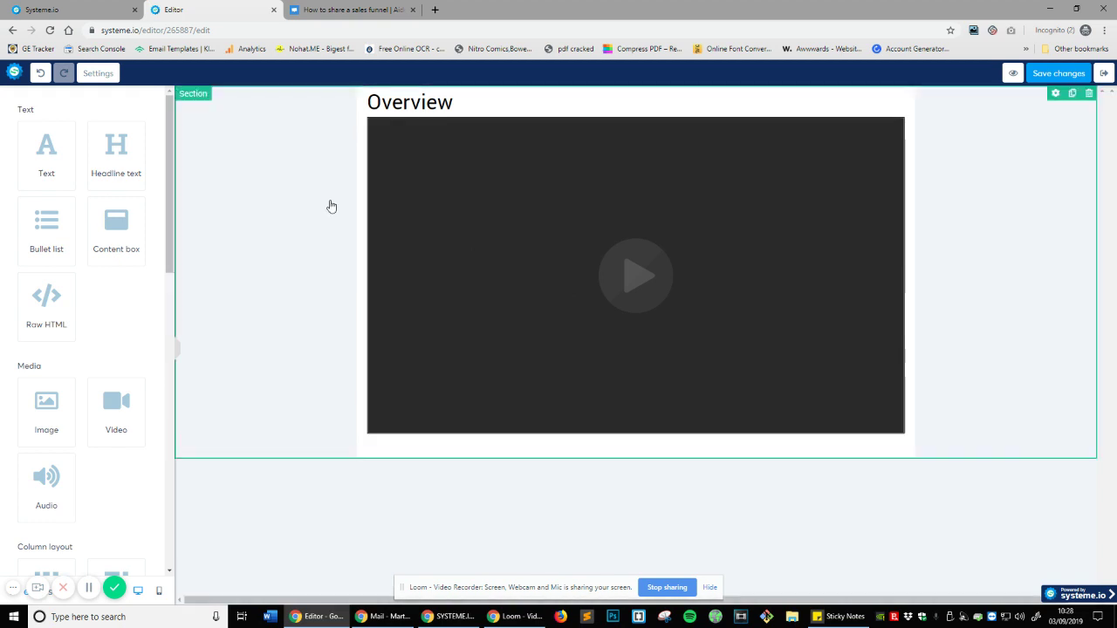
# Open the settings of the video beneath the Overview headline and choose Youtube as its video type
pyautogui.click(862, 126)
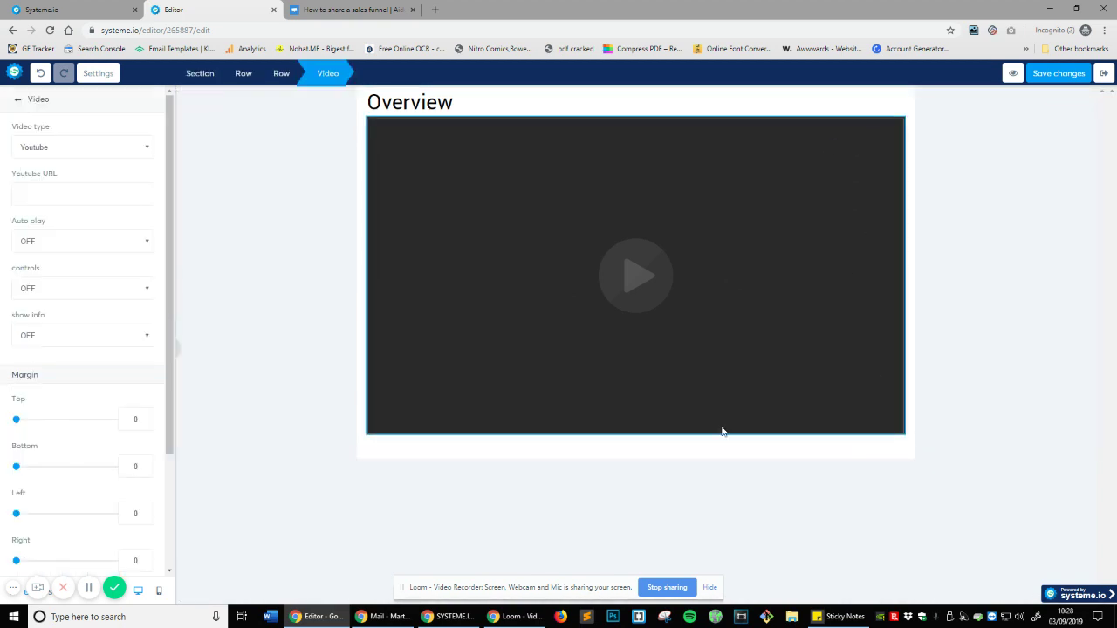
pyautogui.click(111, 147)
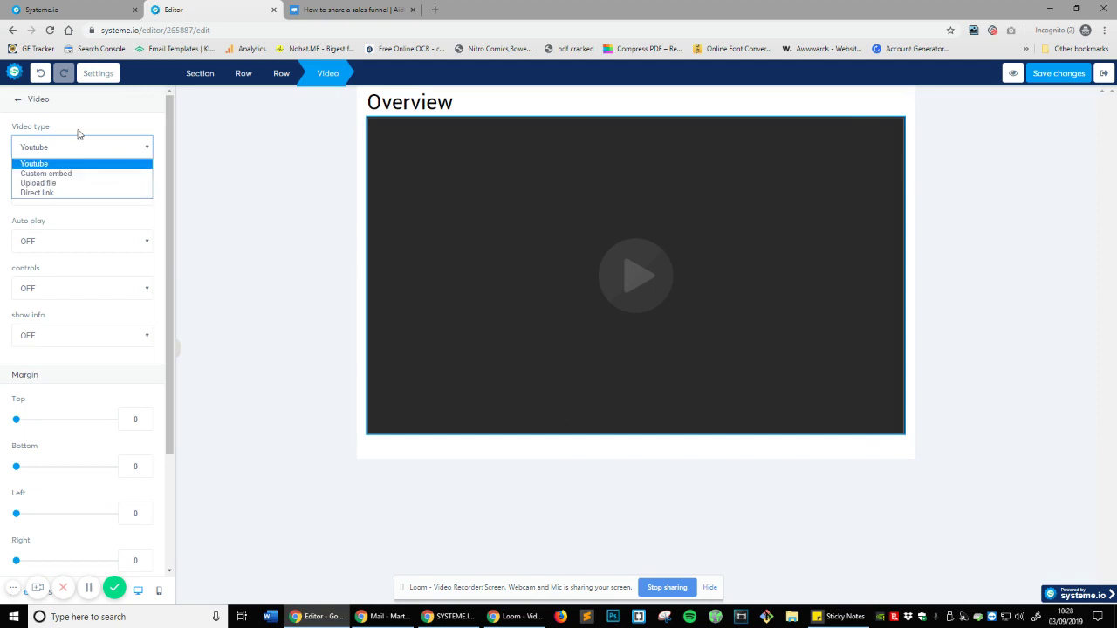
pyautogui.click(78, 164)
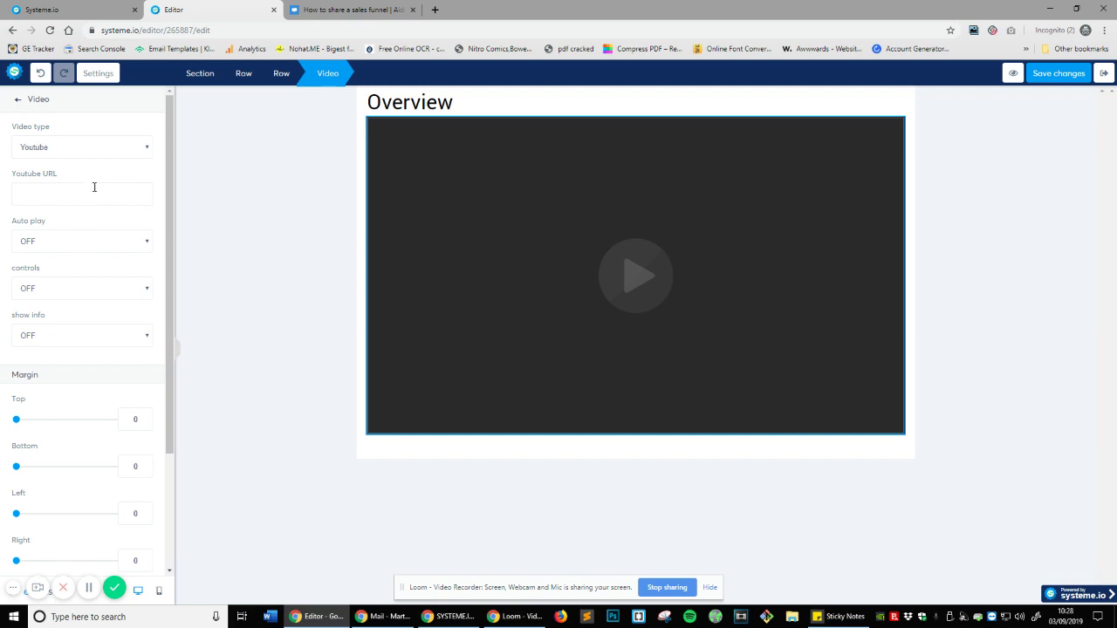
# Open YouTube in a new browser tab and search for the course instructor's channel by name
pyautogui.click(437, 9)
pyautogui.write('youtu')
pyautogui.press('Return')
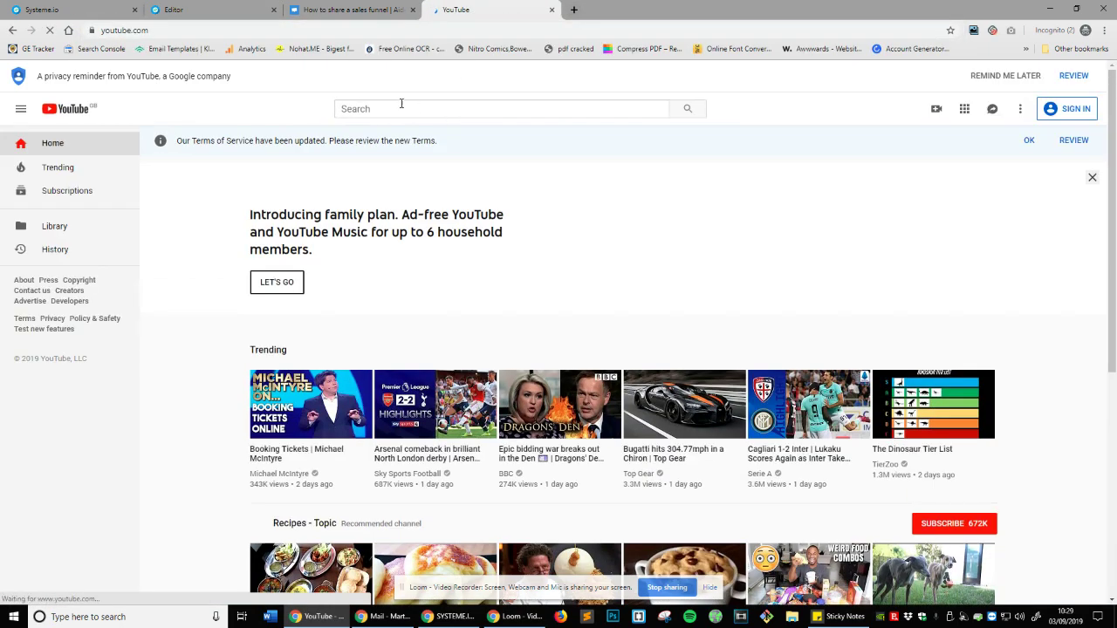
pyautogui.click(395, 108)
pyautogui.write('marty')
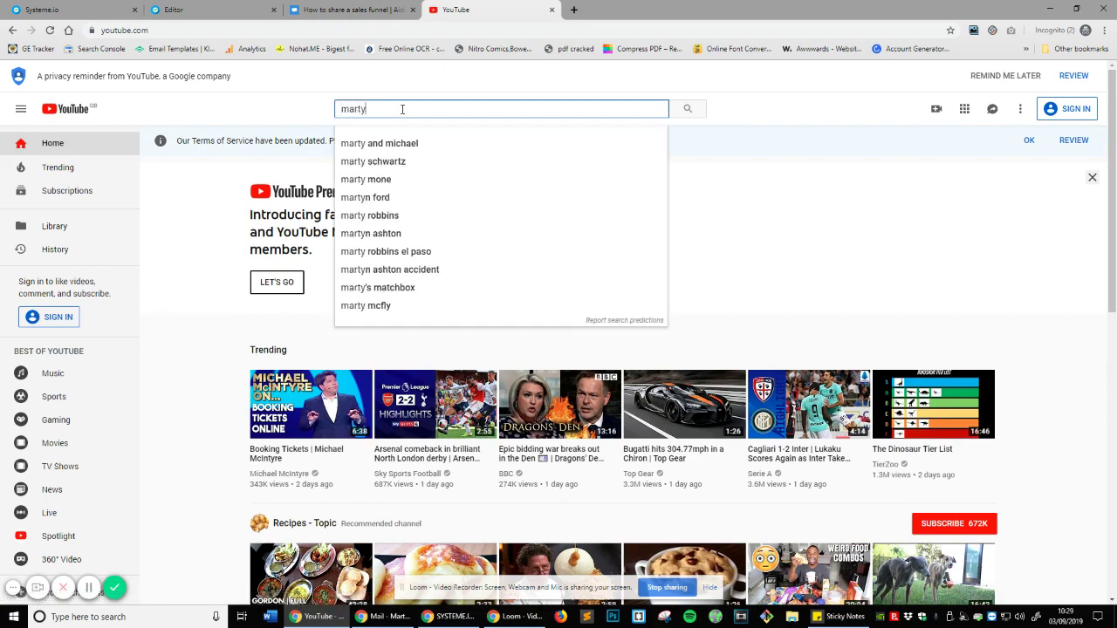
pyautogui.write(' englander')
pyautogui.press('Return')
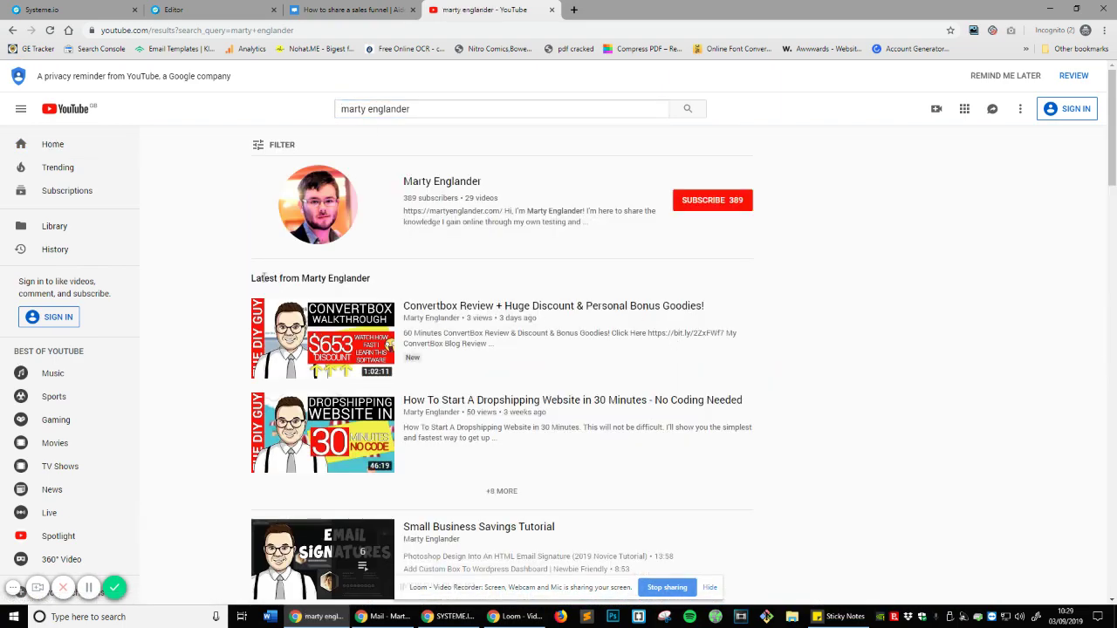
# Find the video "Social Media Automation Using This One Simple Tool" in the search results and copy its link address
pyautogui.scroll(-3, 564, 469)
pyautogui.scroll(3, 550, 479)
pyautogui.moveTo(442, 434)
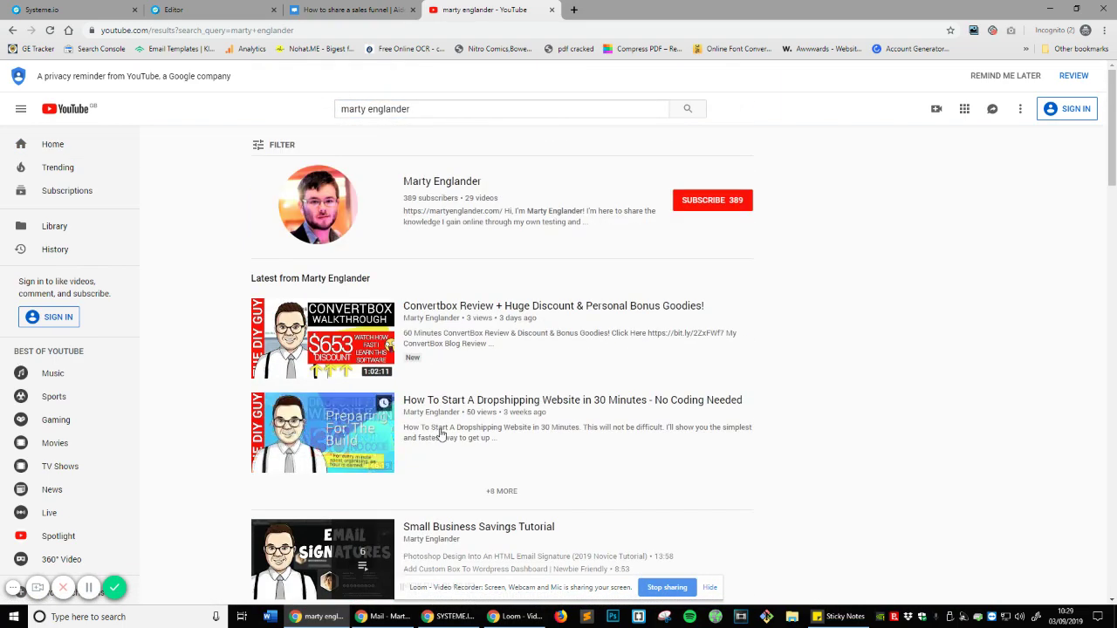
pyautogui.scroll(-7, 469, 437)
pyautogui.scroll(3, 665, 290)
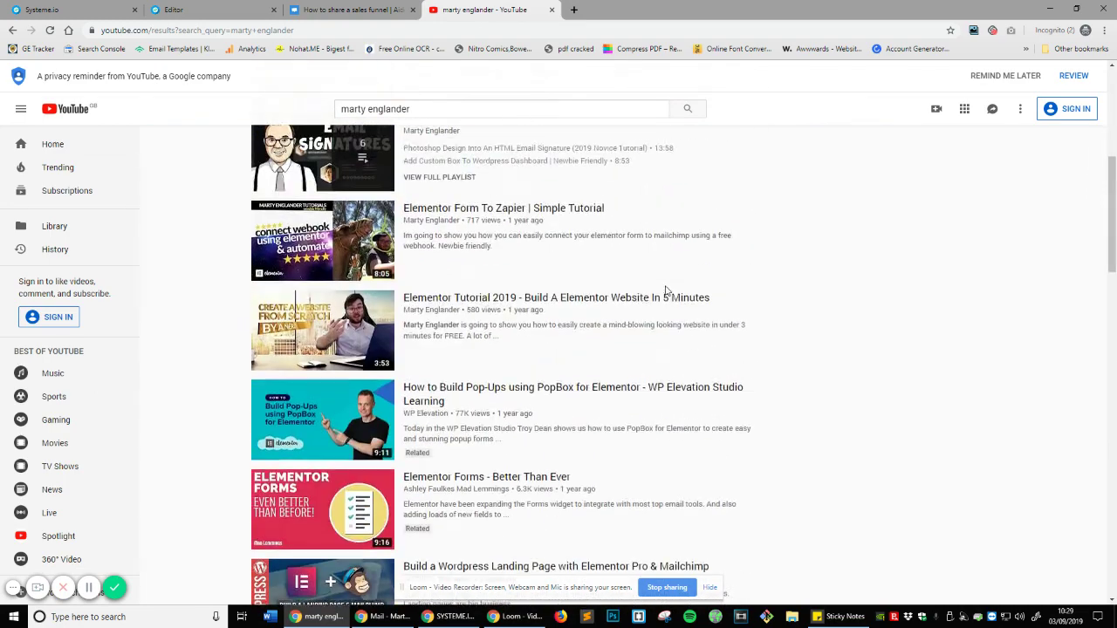
pyautogui.scroll(-2, 510, 323)
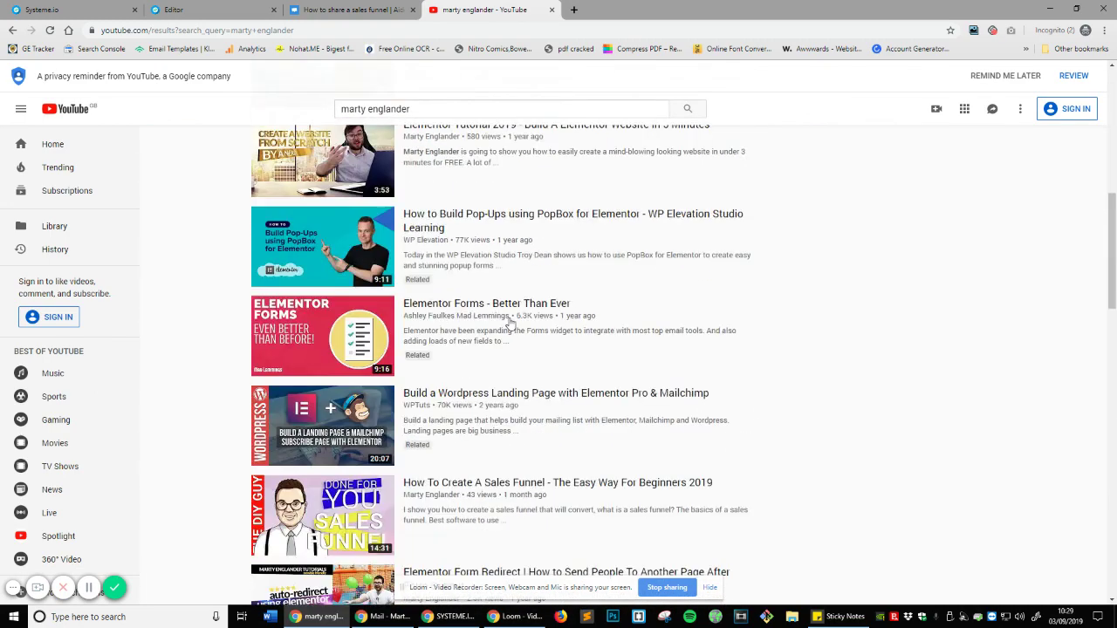
pyautogui.scroll(-3, 511, 323)
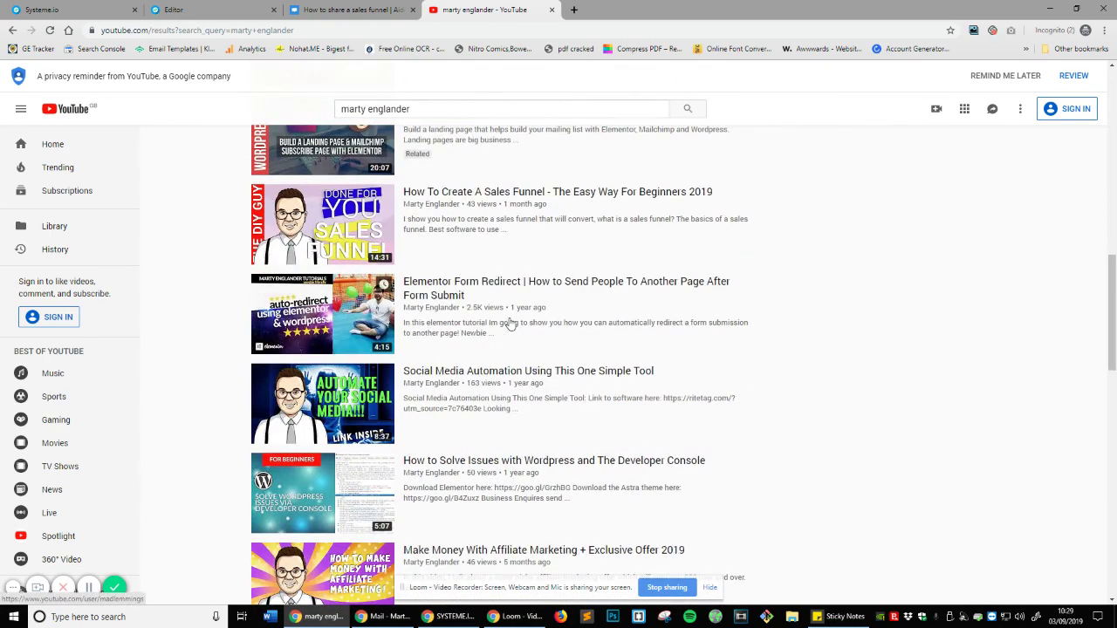
pyautogui.rightClick(370, 397)
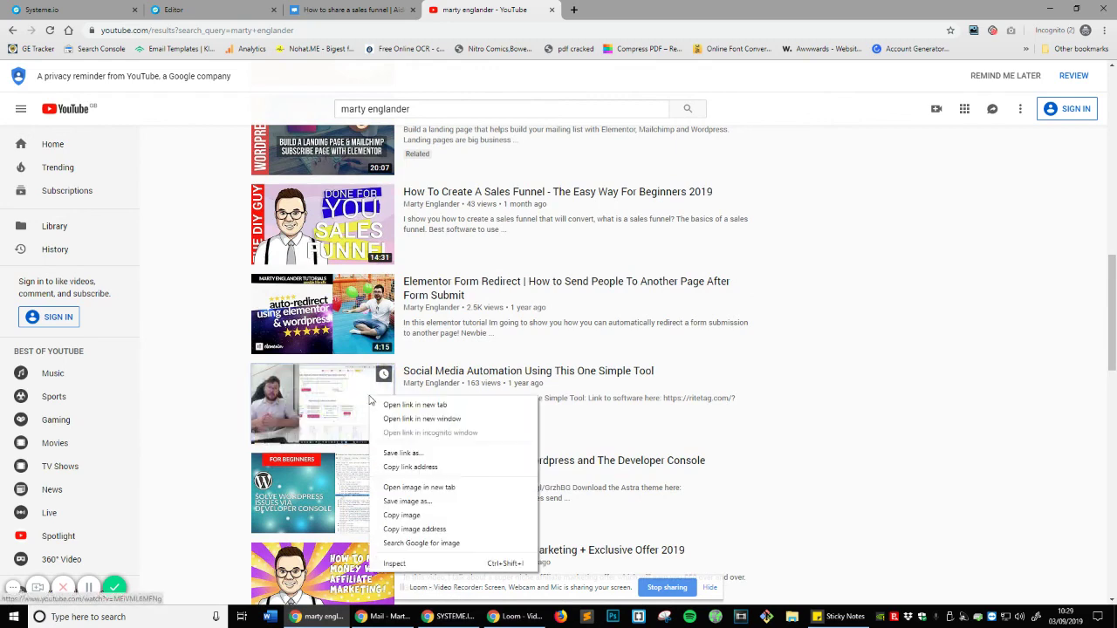
pyautogui.click(429, 467)
# Return to the lecture page editor and paste the copied link as the video's Youtube URL
pyautogui.click(219, 7)
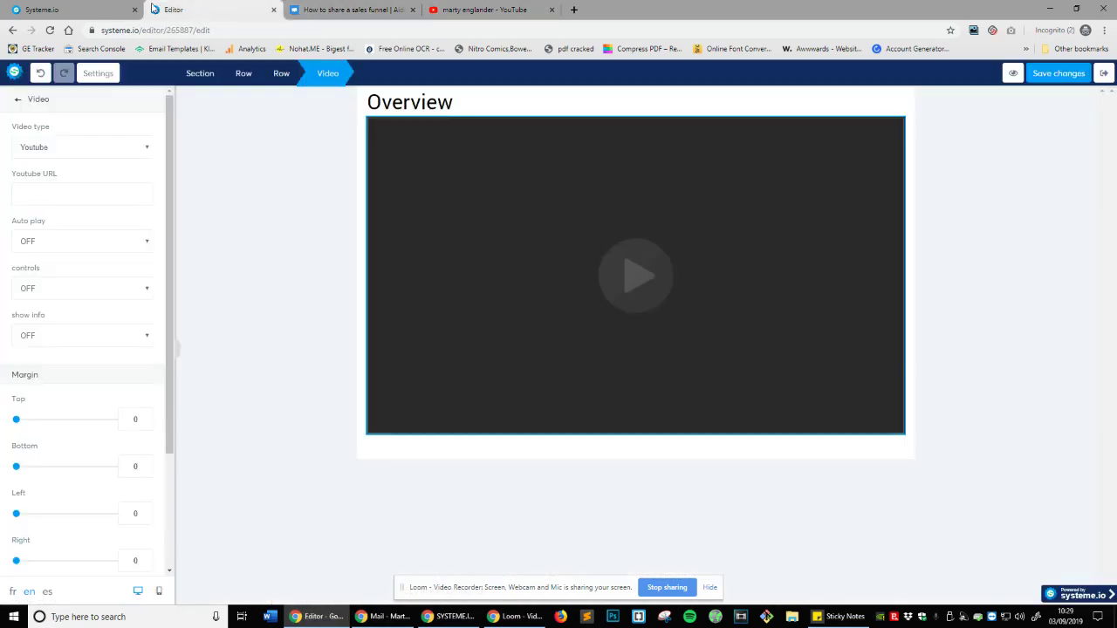
pyautogui.rightClick(114, 195)
pyautogui.click(148, 292)
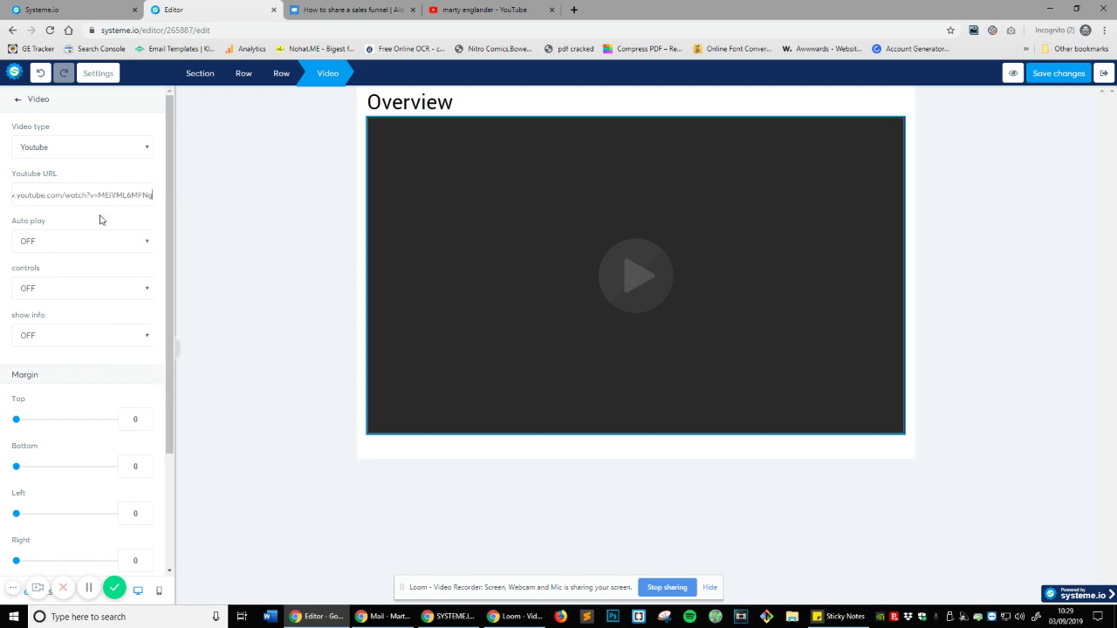
# Turn the video's controls ON, leaving its auto play and show info options set to OFF
pyautogui.click(121, 246)
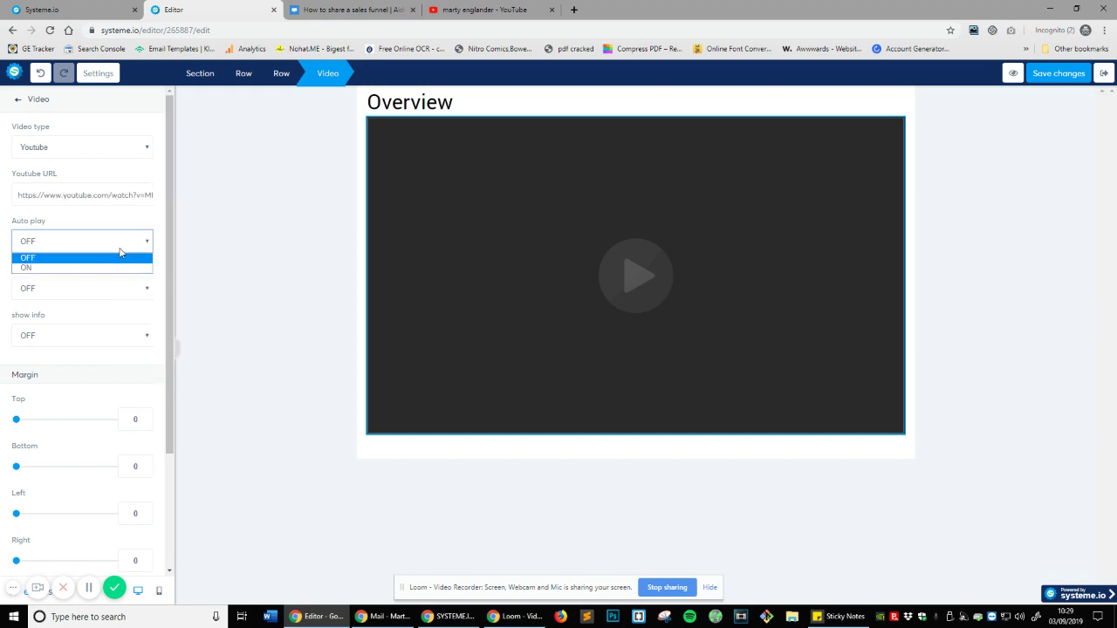
pyautogui.click(134, 234)
pyautogui.click(119, 297)
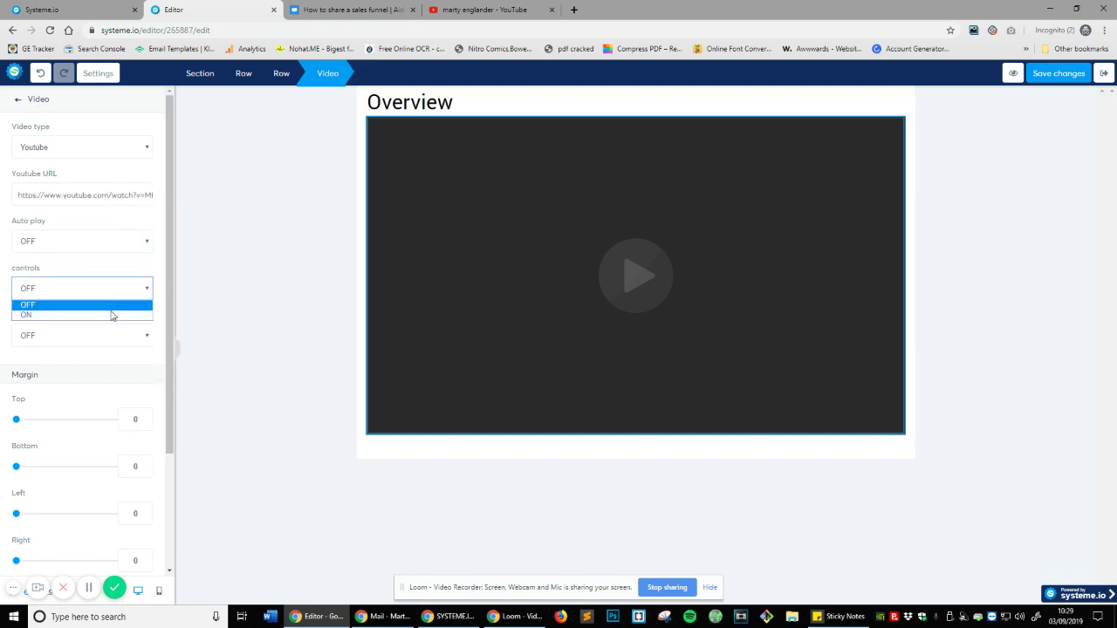
pyautogui.click(112, 315)
pyautogui.click(115, 344)
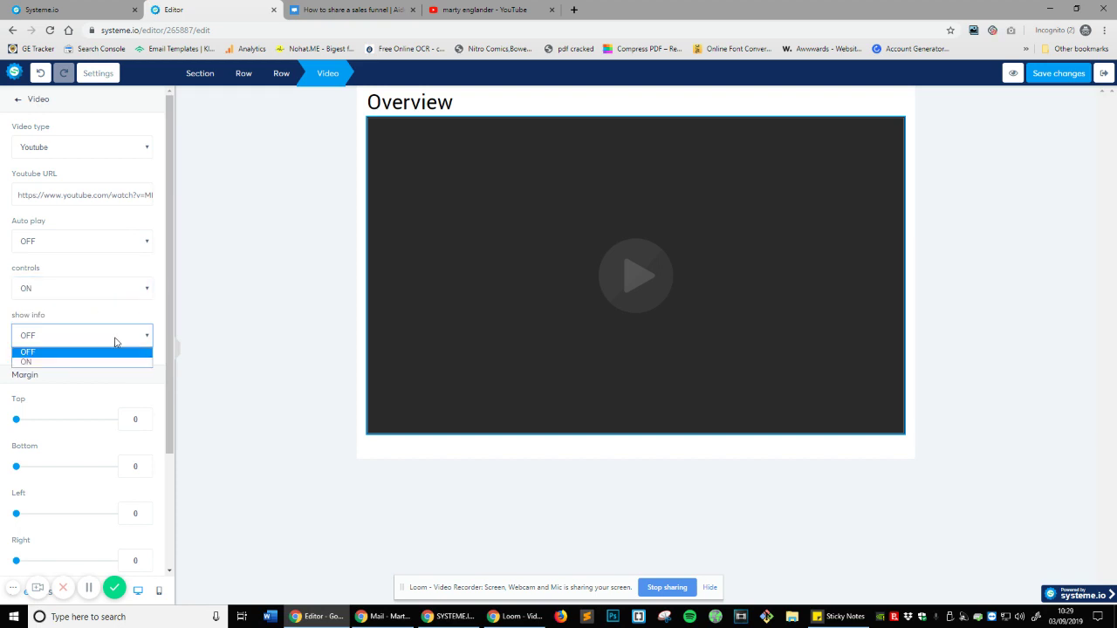
pyautogui.click(114, 342)
pyautogui.scroll(-3, 151, 366)
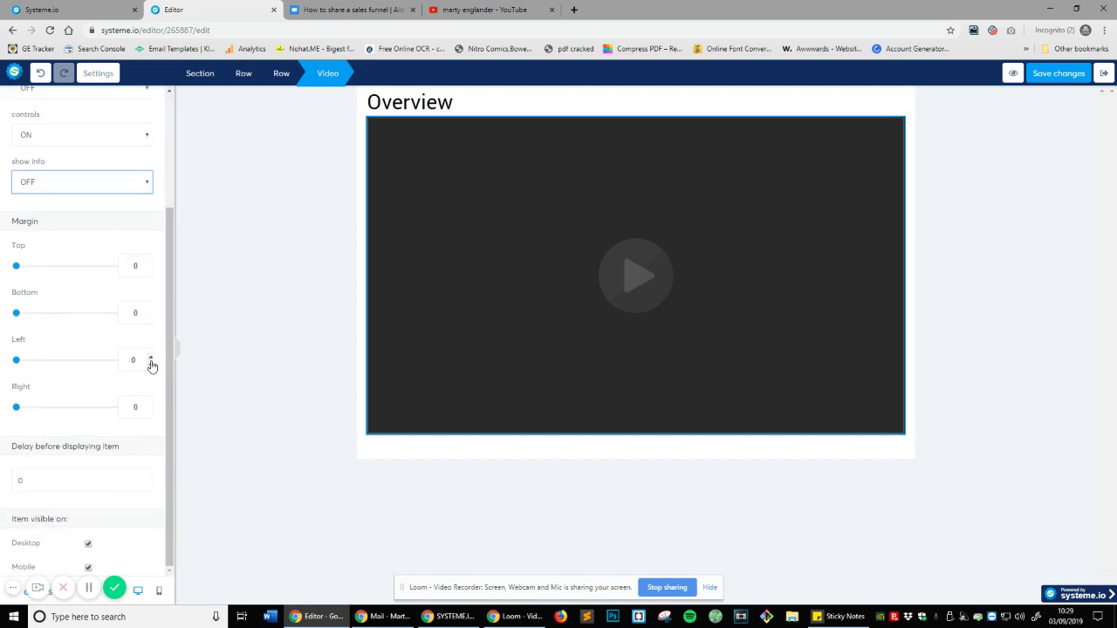
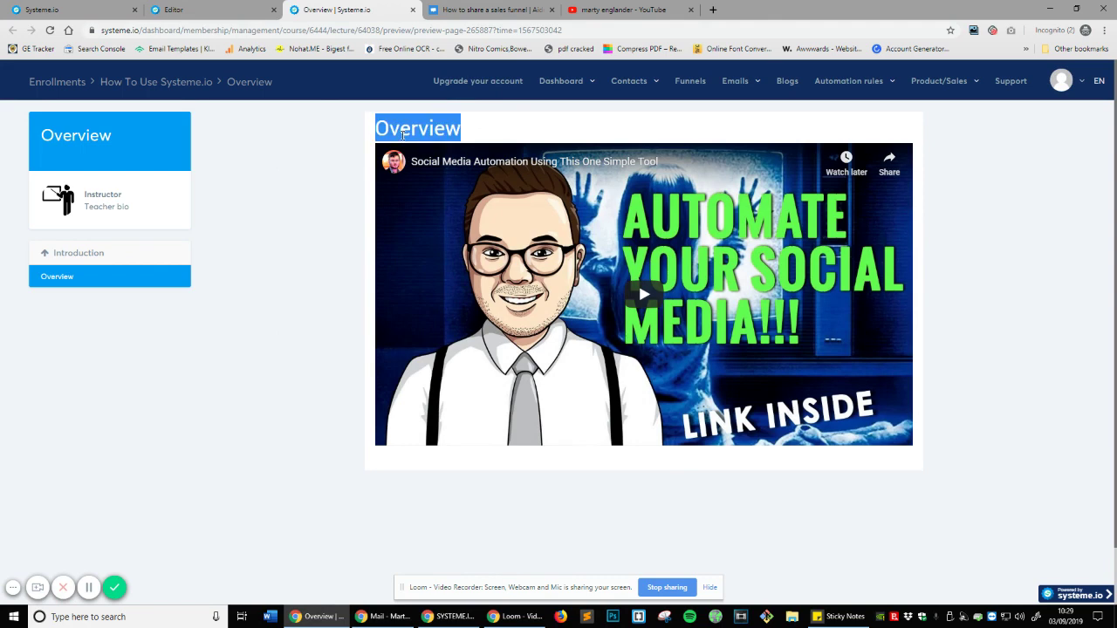
# Return to the lecture page editor and add a Facebook comments element beneath the video
pyautogui.click(210, 9)
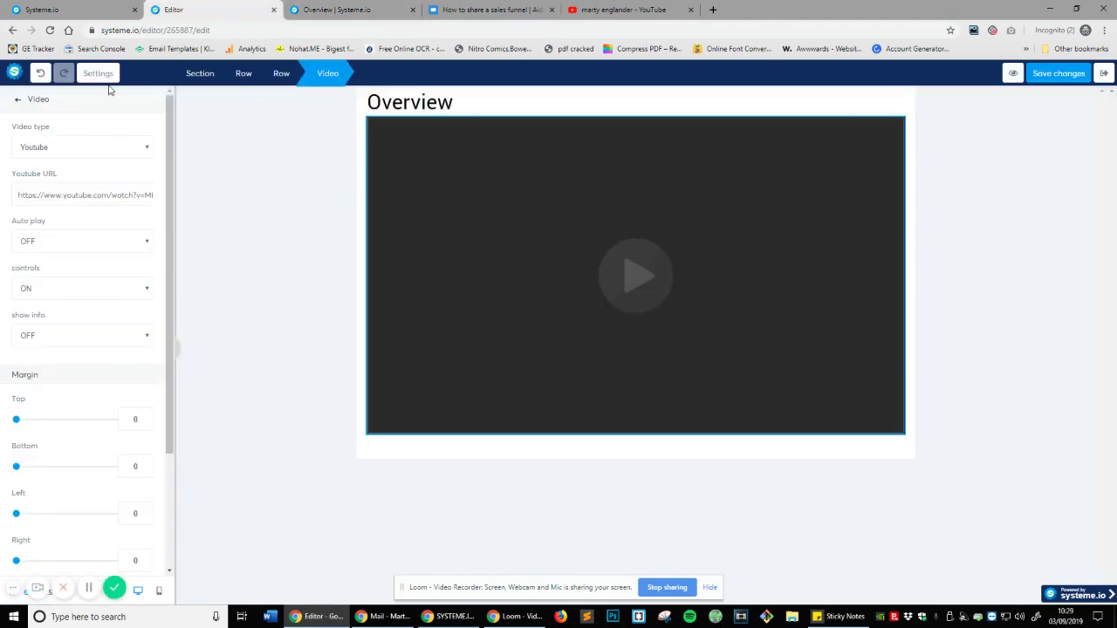
pyautogui.click(17, 99)
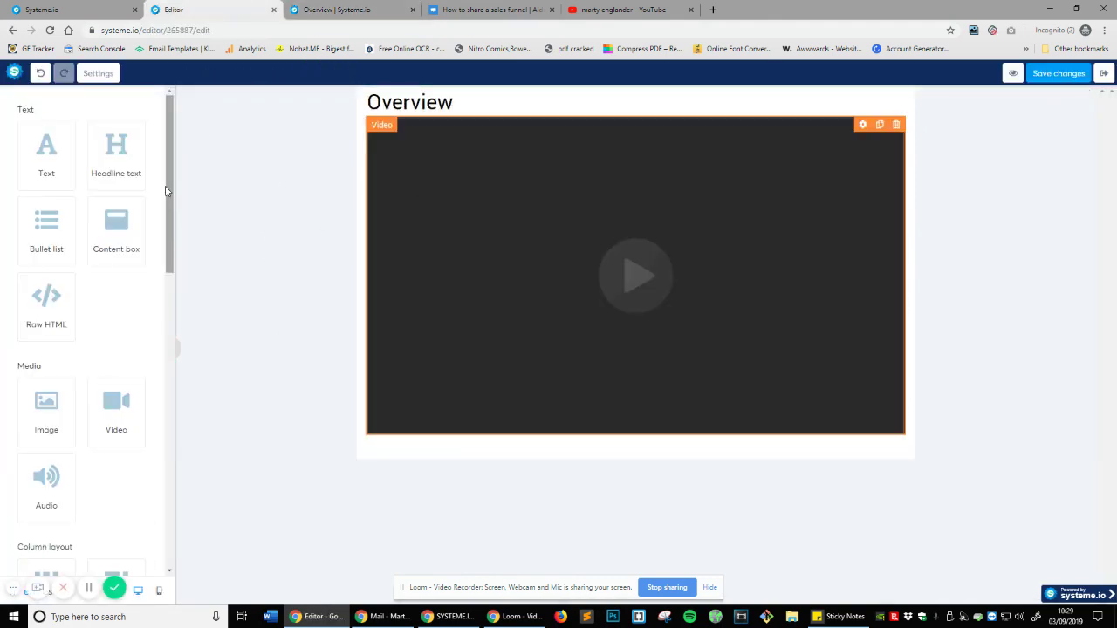
pyautogui.scroll(-2, 73, 259)
pyautogui.scroll(-3, 85, 344)
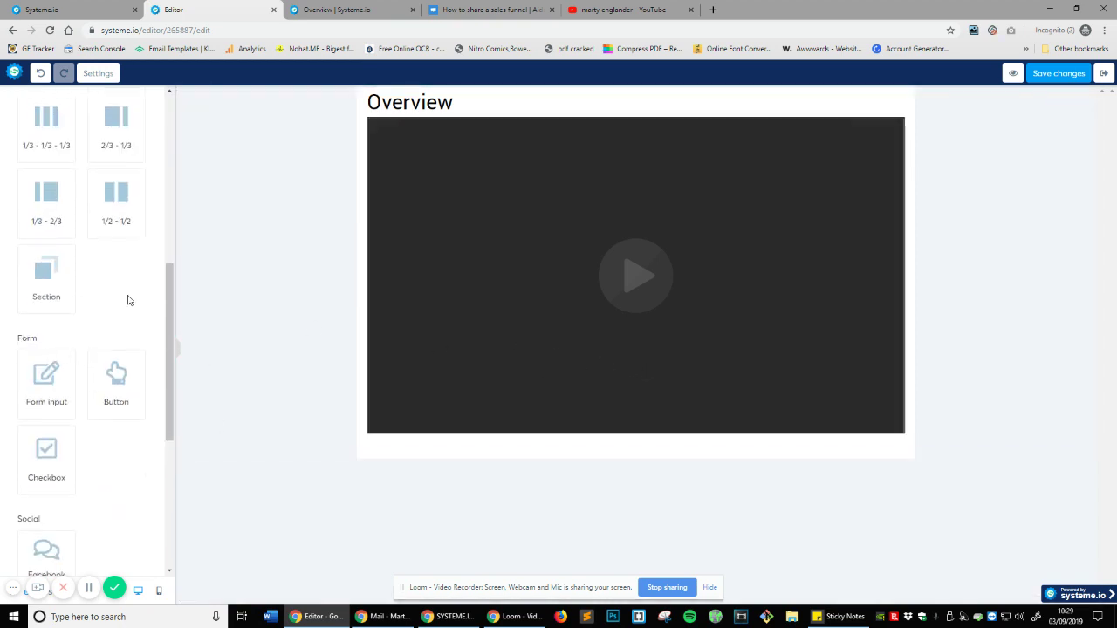
pyautogui.scroll(-3, 127, 300)
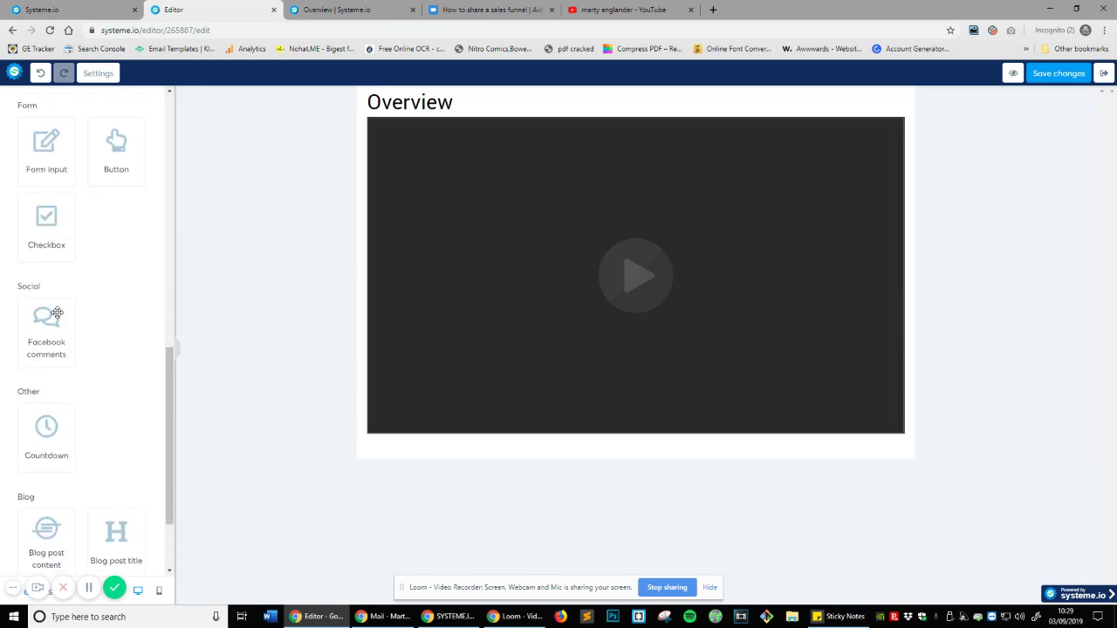
pyautogui.moveTo(42, 319); pyautogui.dragTo(673, 447)
# Insert a bullet list between the video and the Facebook comments
pyautogui.scroll(-3, 147, 398)
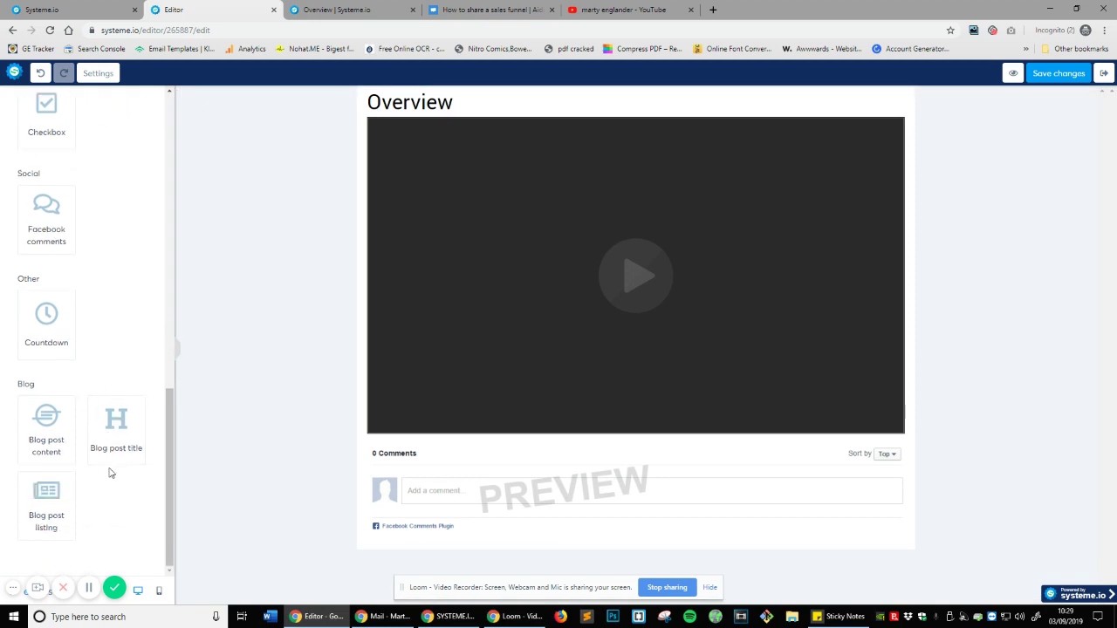
pyautogui.scroll(2, 112, 511)
pyautogui.scroll(1, 112, 512)
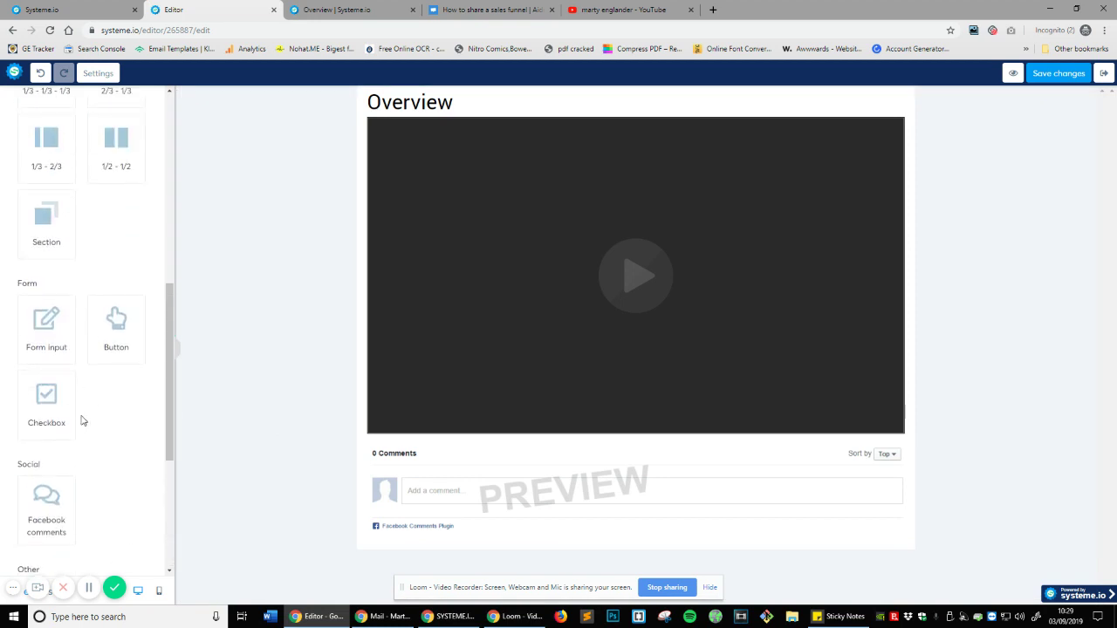
pyautogui.scroll(2, 82, 420)
pyautogui.scroll(4, 65, 414)
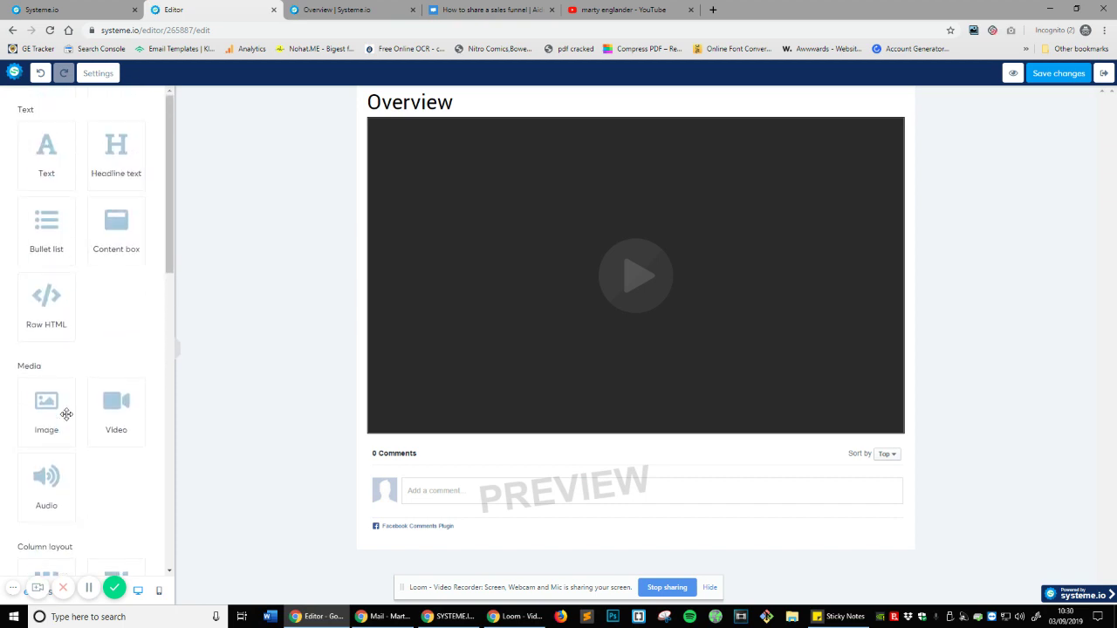
pyautogui.moveTo(49, 244); pyautogui.dragTo(494, 482)
# Replace the two bullet texts with "Step 1 - do this" and "Step 2 - Click here"
pyautogui.click(391, 469)
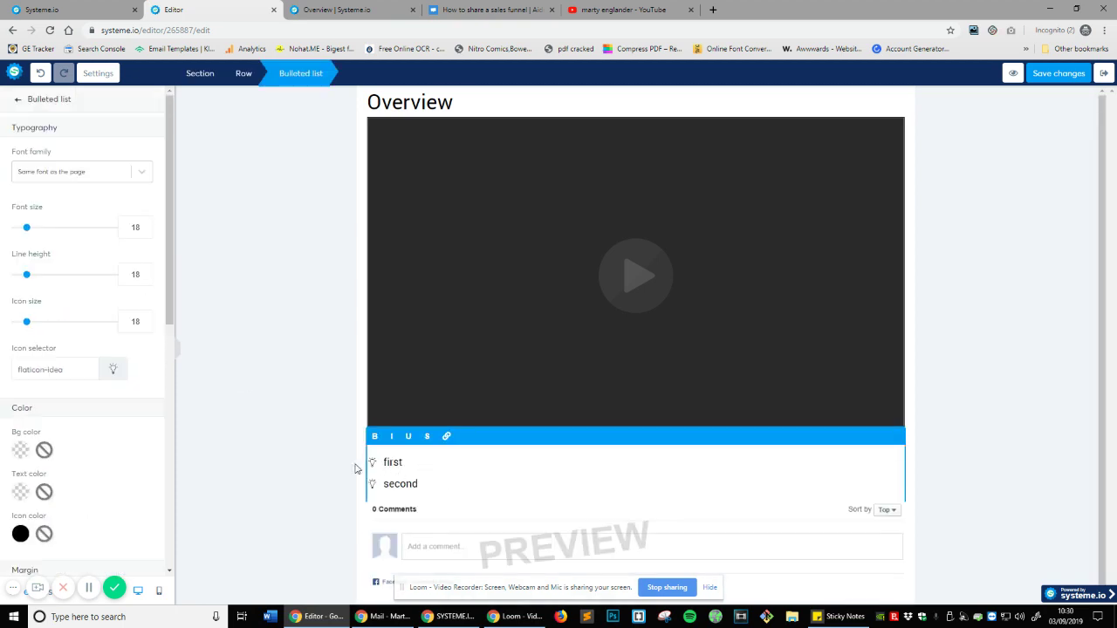
pyautogui.moveTo(403, 463); pyautogui.dragTo(321, 467)
pyautogui.write('Step 1 - do this')
pyautogui.hotkey('ctrl', 'a')
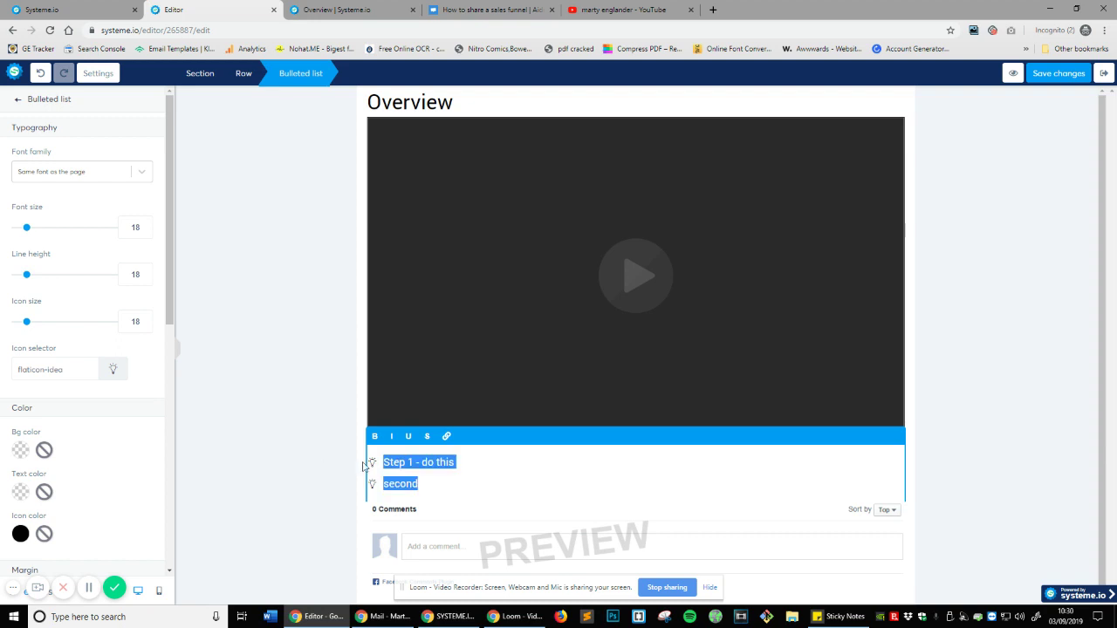
pyautogui.doubleClick(401, 483)
pyautogui.write('Step 2 - Click here')
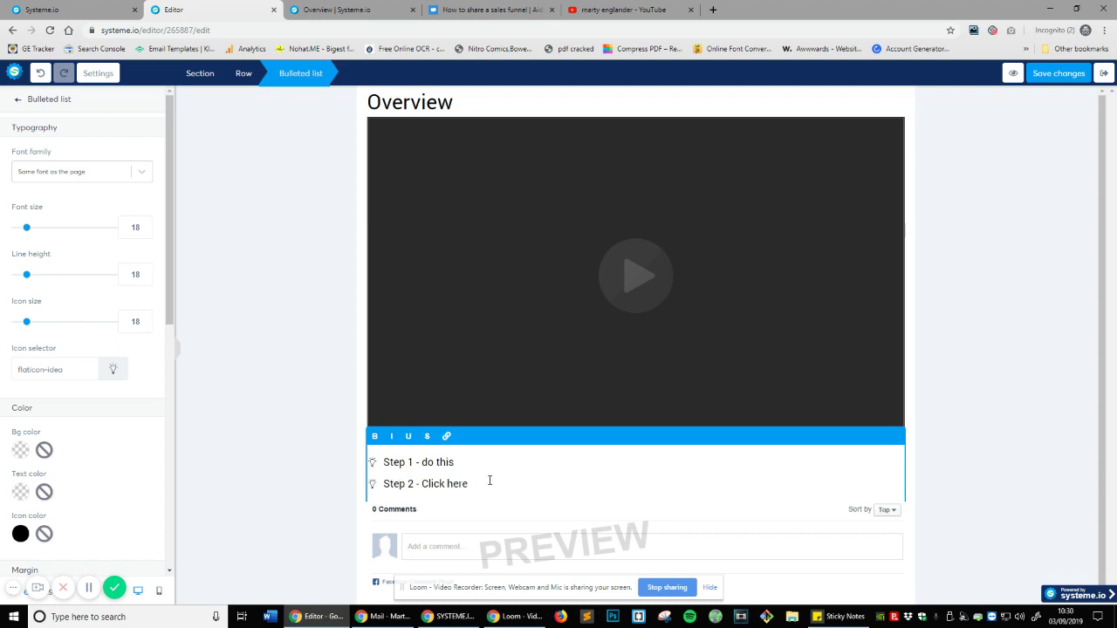
pyautogui.moveTo(490, 481); pyautogui.dragTo(426, 481)
pyautogui.click(446, 436)
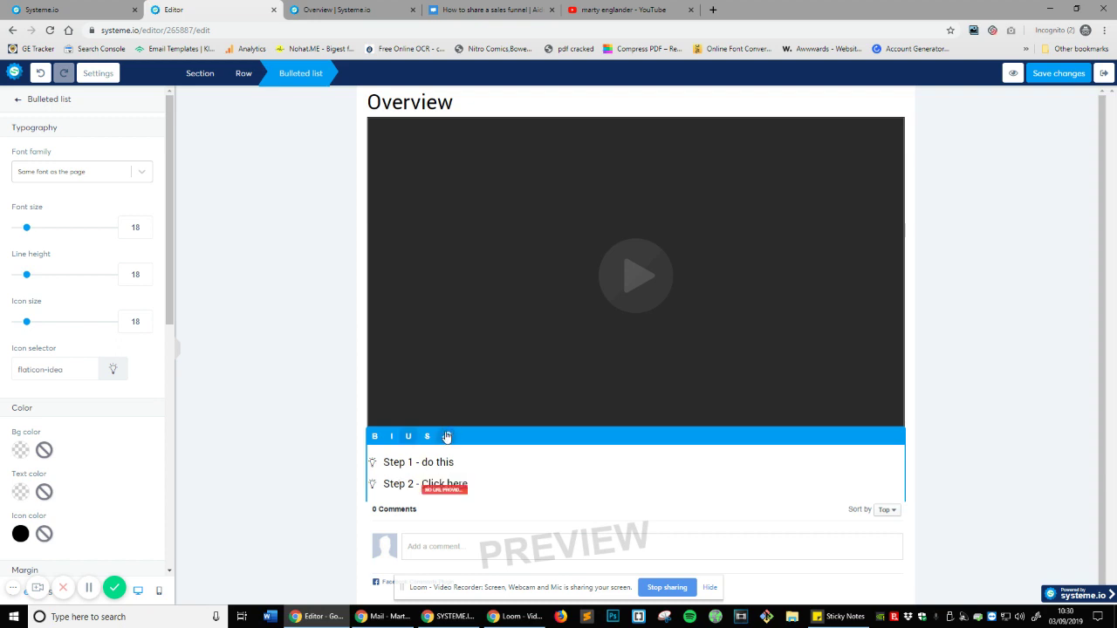
pyautogui.click(445, 490)
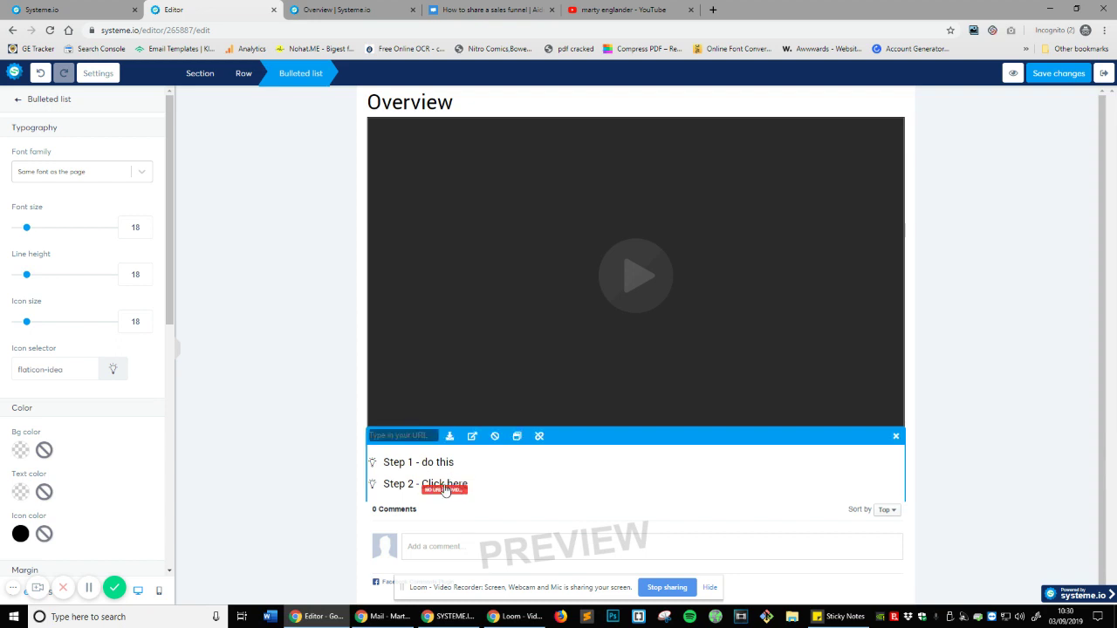
pyautogui.moveTo(422, 484); pyautogui.dragTo(479, 485)
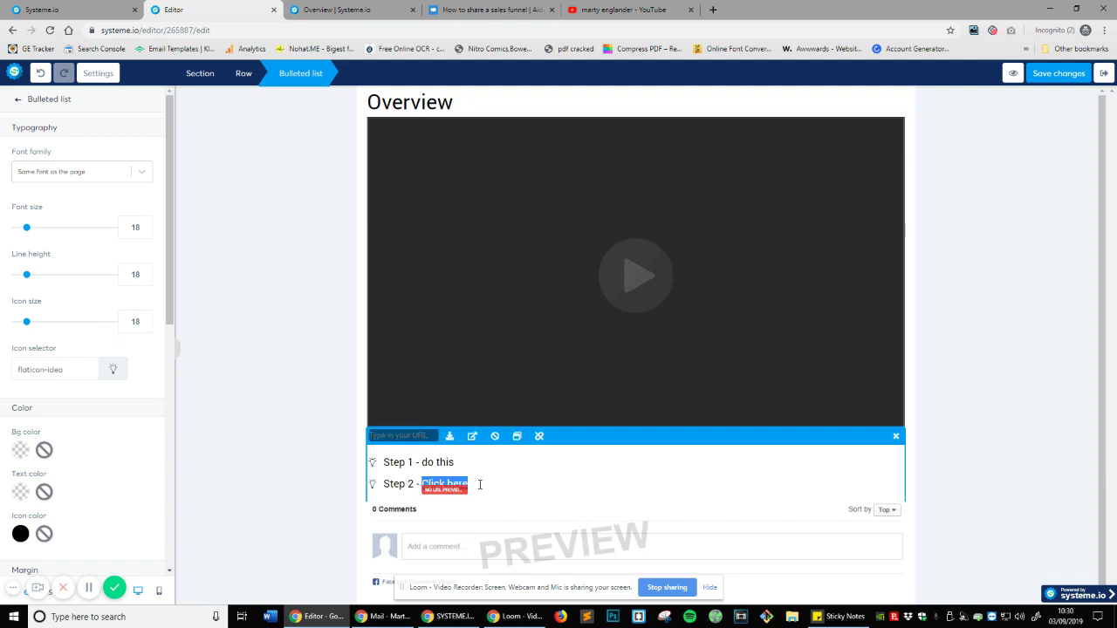
pyautogui.click(536, 435)
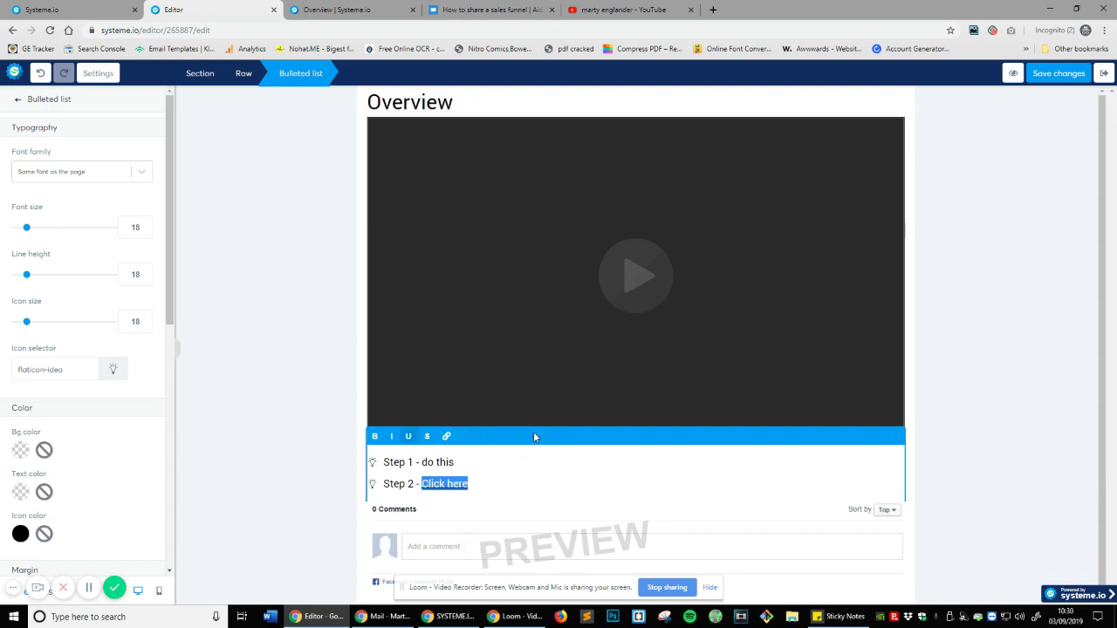
# Link the words "Click here" in the second bullet to the URL "#" and finish editing the list
pyautogui.click(446, 436)
pyautogui.click(445, 490)
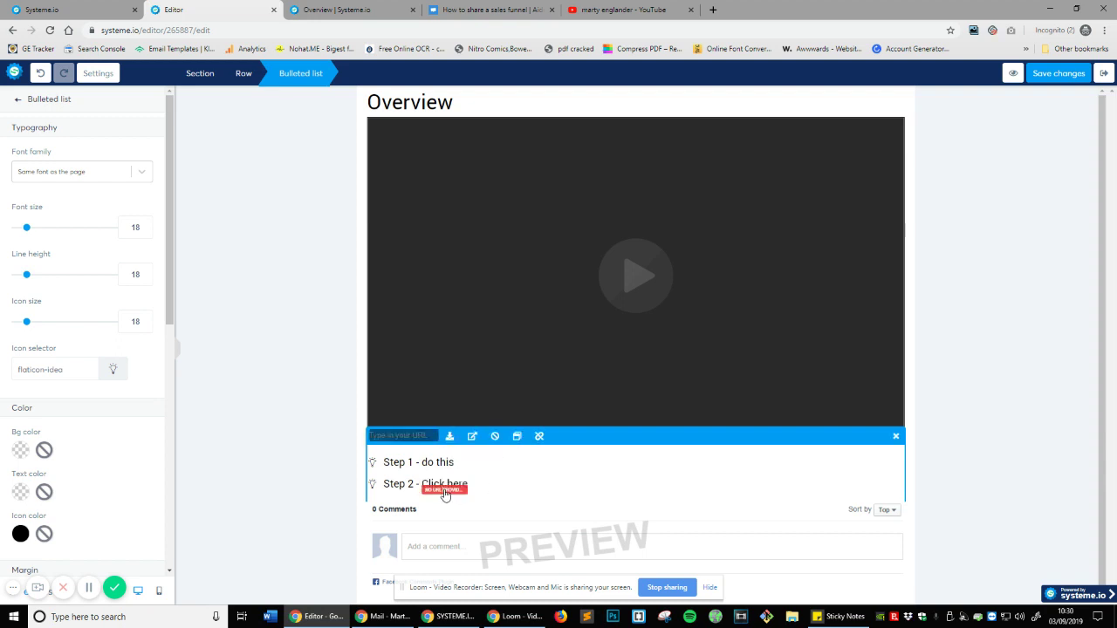
pyautogui.click(422, 435)
pyautogui.write('#')
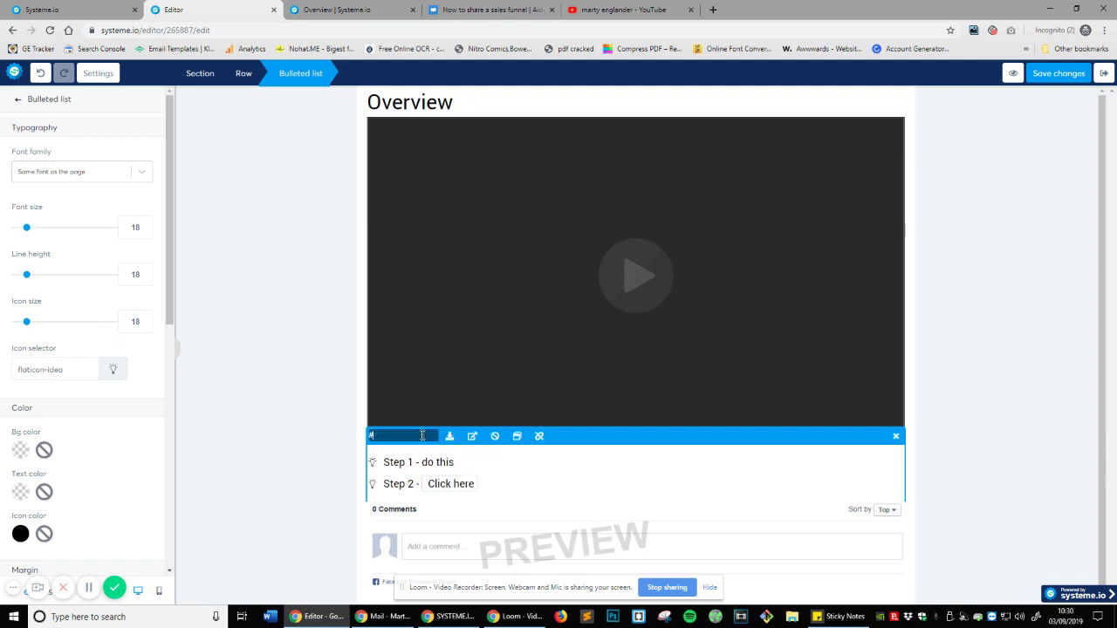
pyautogui.click(529, 509)
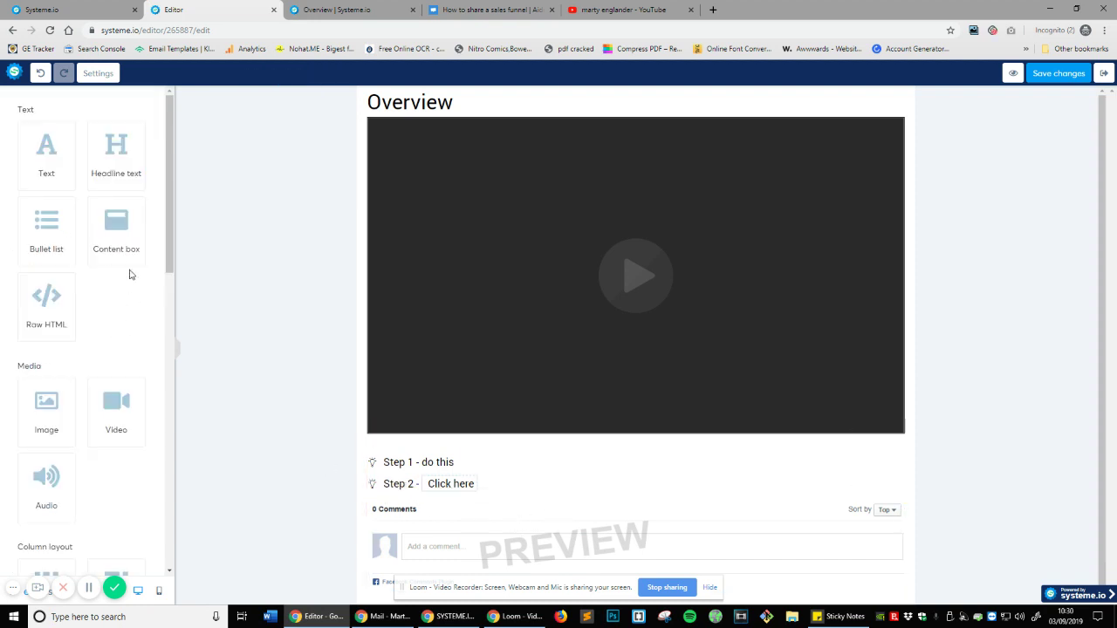
# Insert a content box between the bullet list and the Facebook comments, and place a text element inside it
pyautogui.moveTo(118, 239); pyautogui.dragTo(472, 513)
pyautogui.scroll(-1, 619, 476)
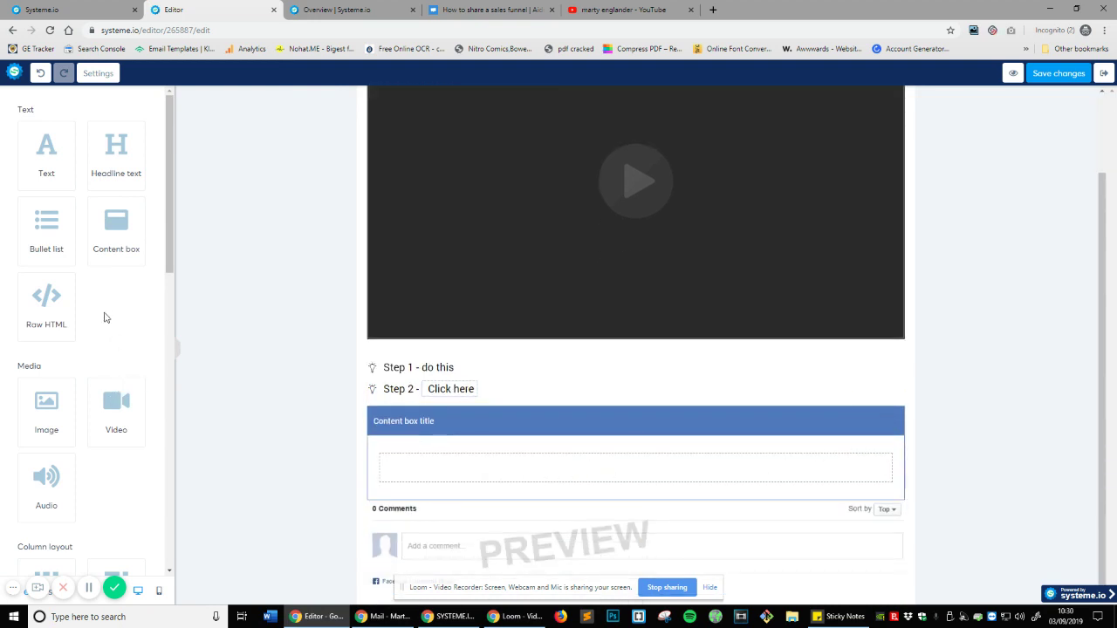
pyautogui.scroll(-3, 104, 318)
pyautogui.scroll(3, 162, 416)
pyautogui.moveTo(46, 152); pyautogui.dragTo(519, 467)
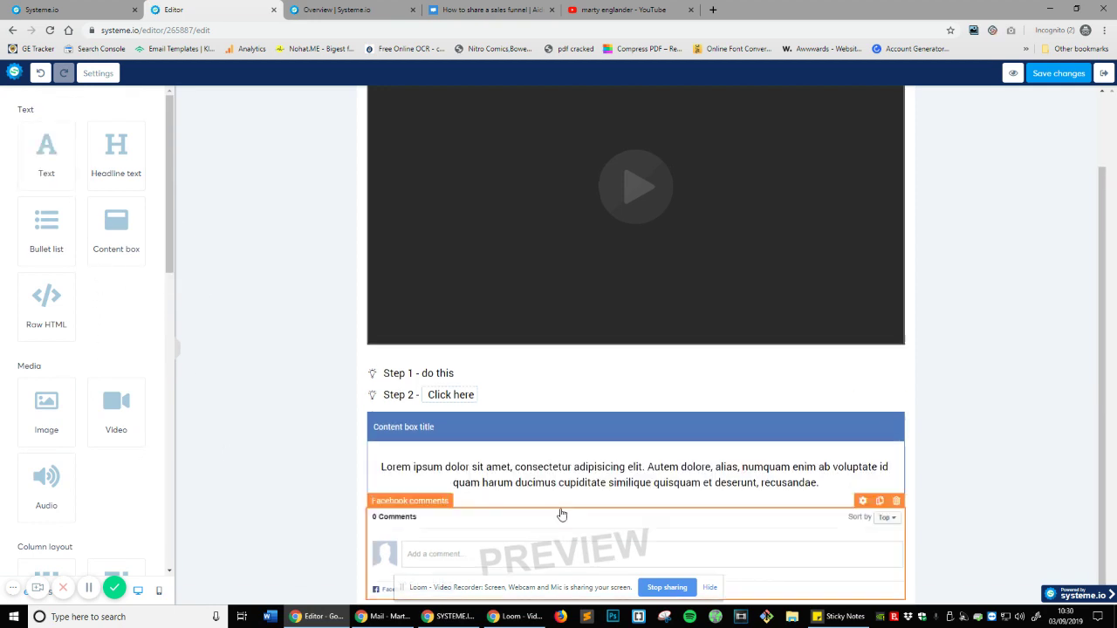
pyautogui.scroll(1, 562, 515)
pyautogui.scroll(-1, 701, 516)
pyautogui.click(661, 475)
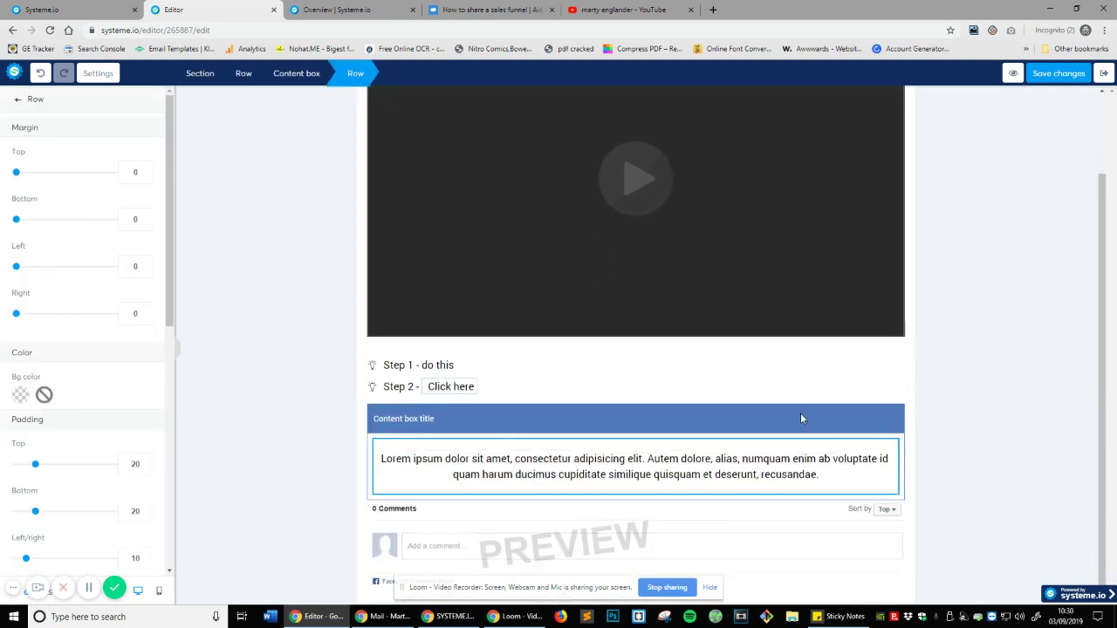
pyautogui.click(258, 387)
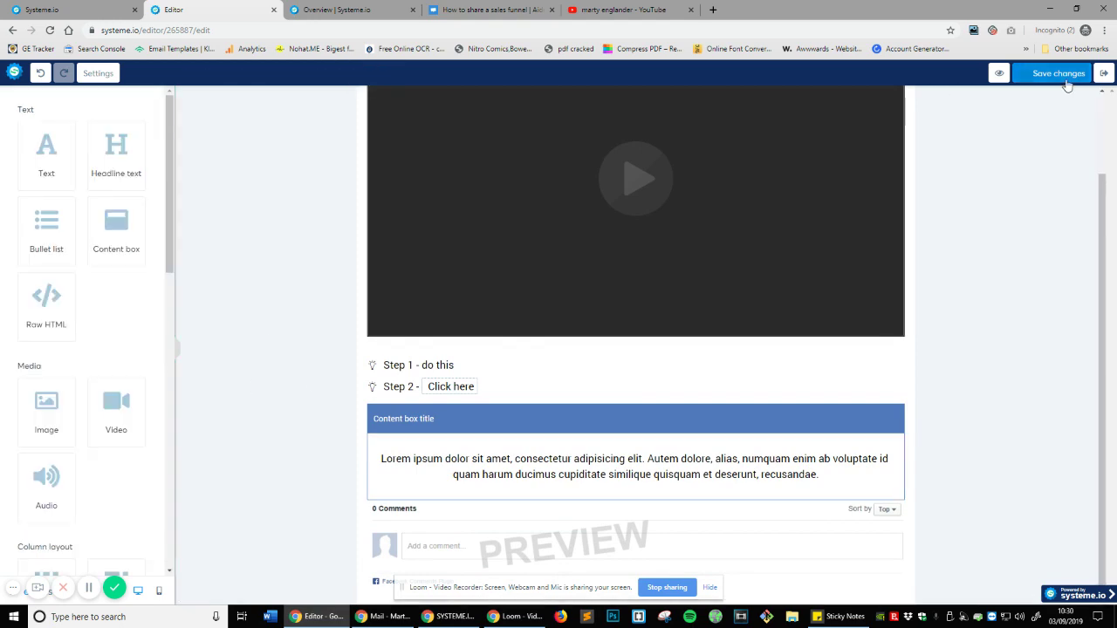
# Save the changes and preview the lecture page, checking the bullets, content box and Facebook comments
pyautogui.click(1012, 77)
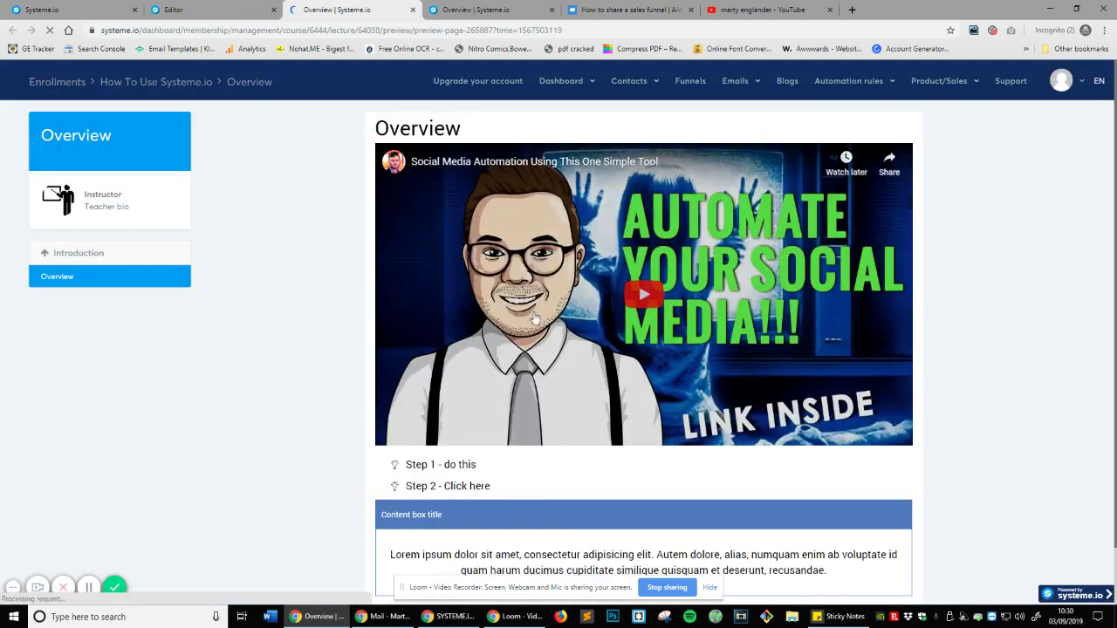
pyautogui.scroll(-1, 874, 446)
pyautogui.doubleClick(467, 491)
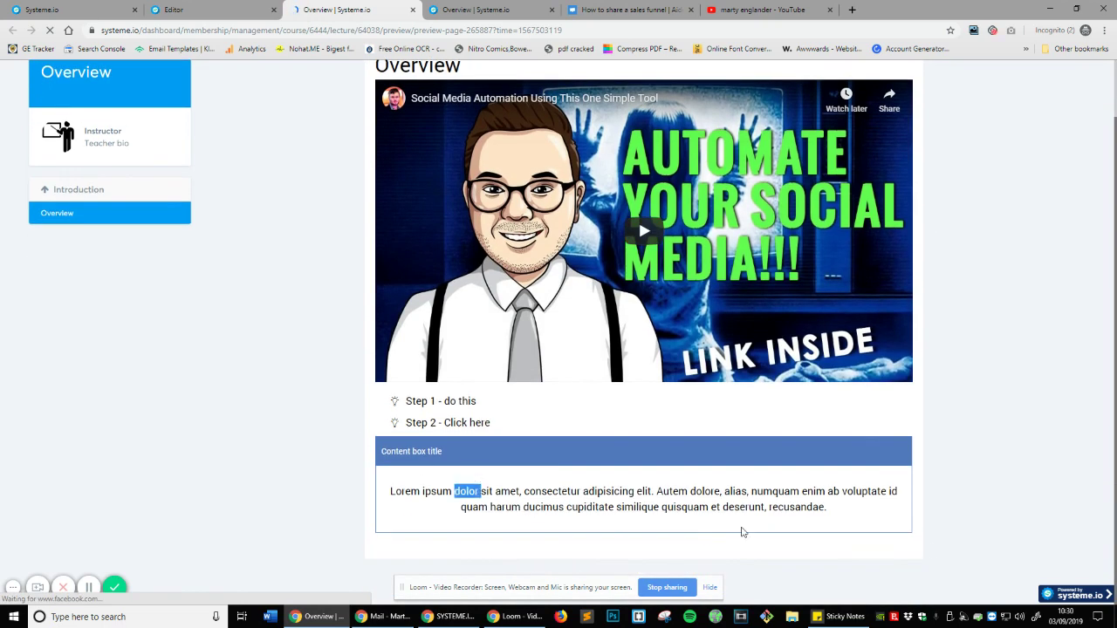
pyautogui.scroll(1, 863, 485)
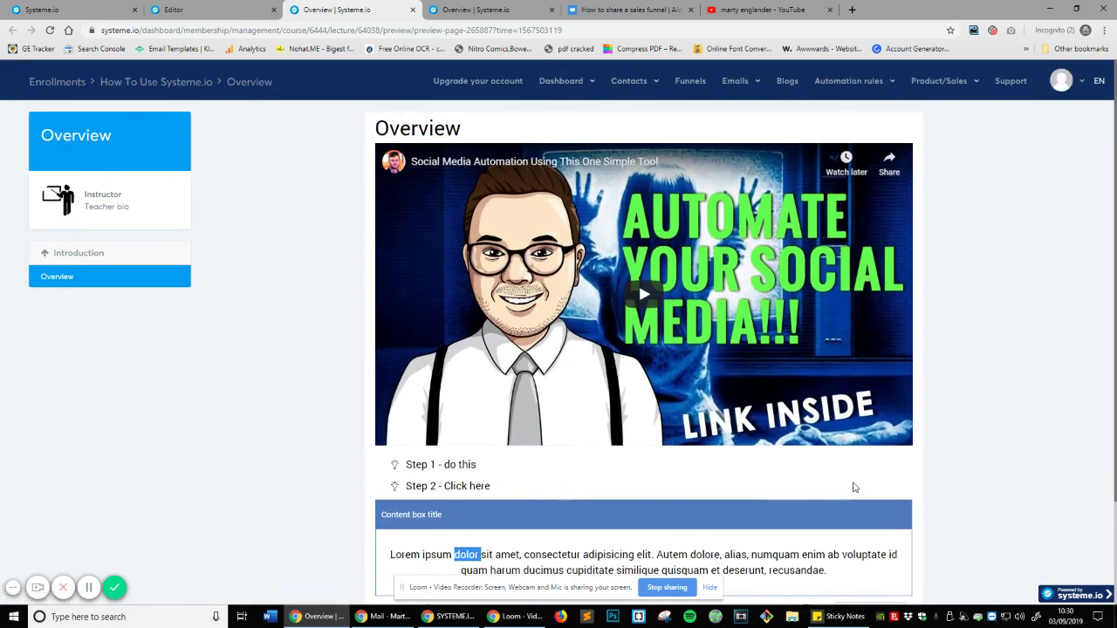
pyautogui.scroll(-2, 845, 484)
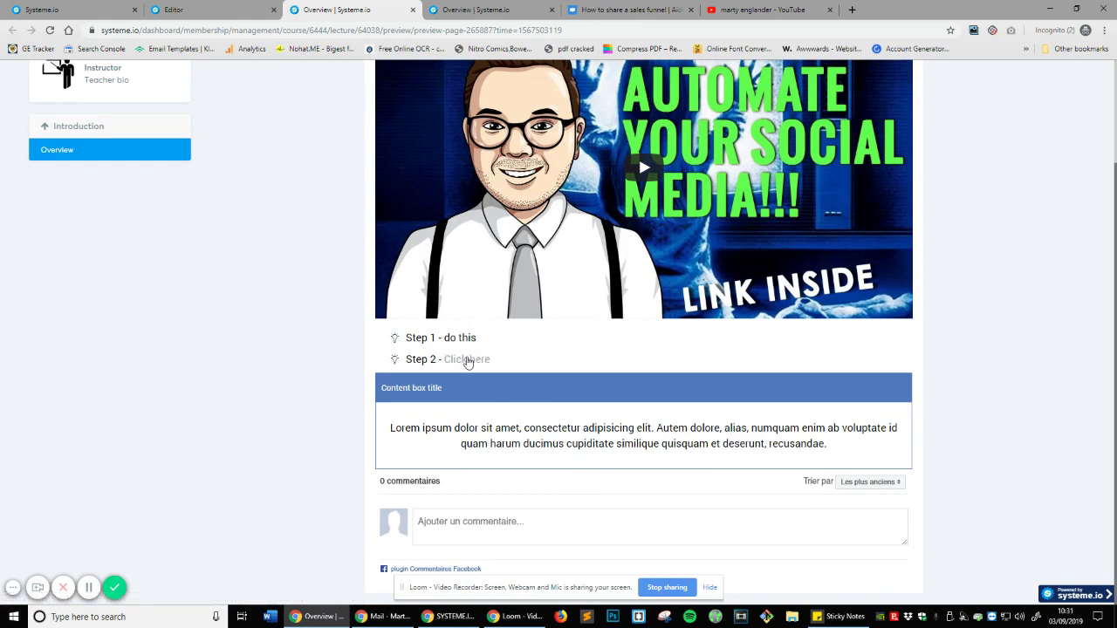
pyautogui.scroll(2, 467, 362)
# Return to the lecture page editor and set the video's top margin to 32
pyautogui.click(140, 4)
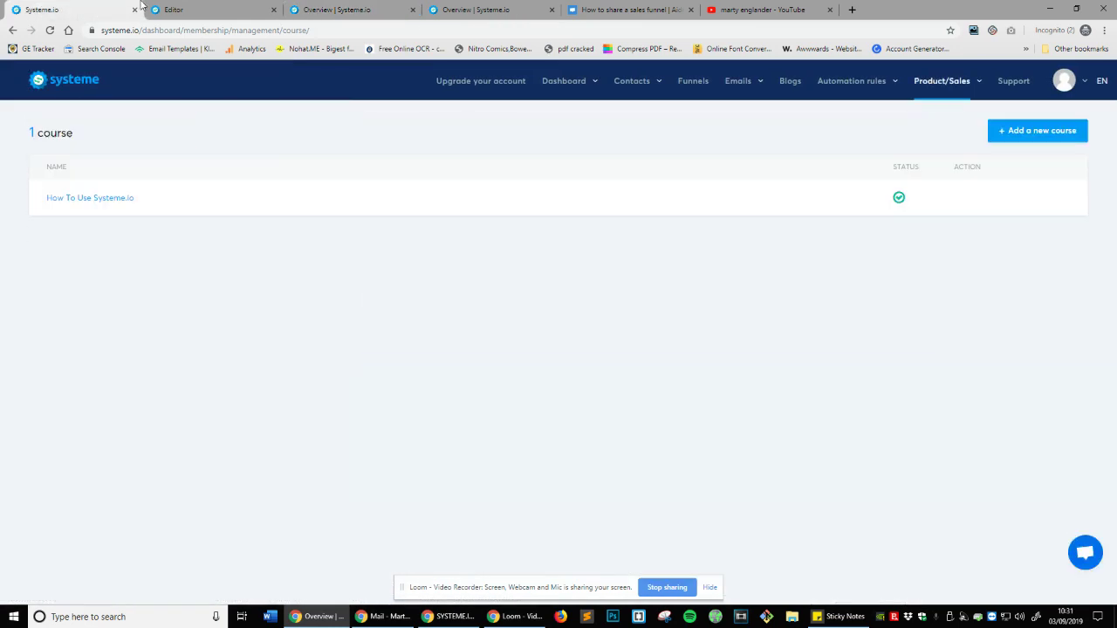
pyautogui.click(173, 9)
pyautogui.scroll(1, 646, 344)
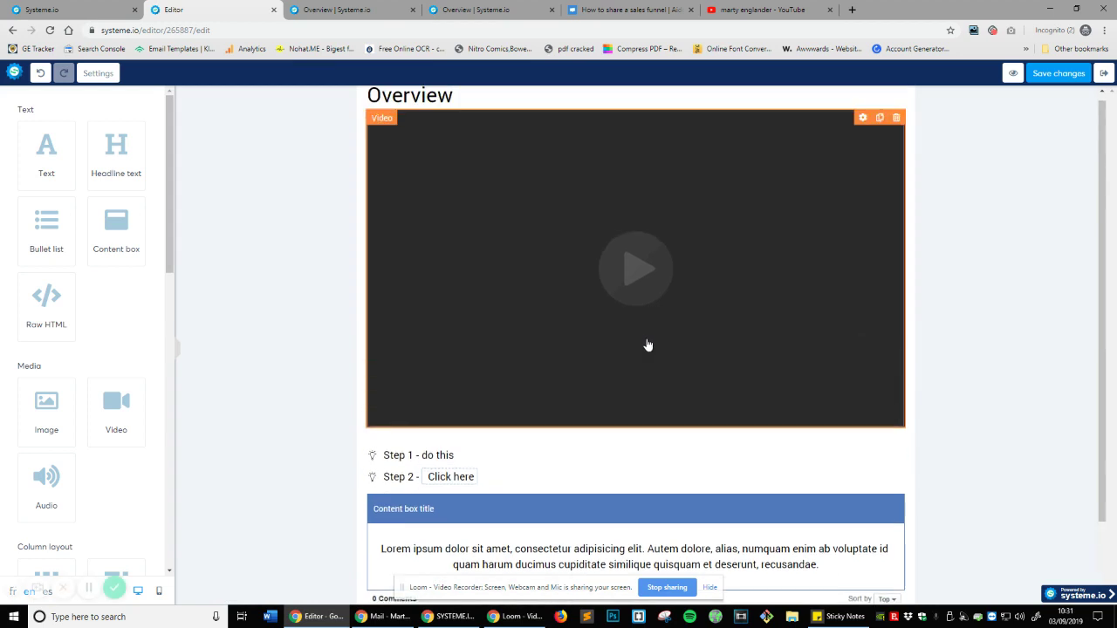
pyautogui.click(873, 140)
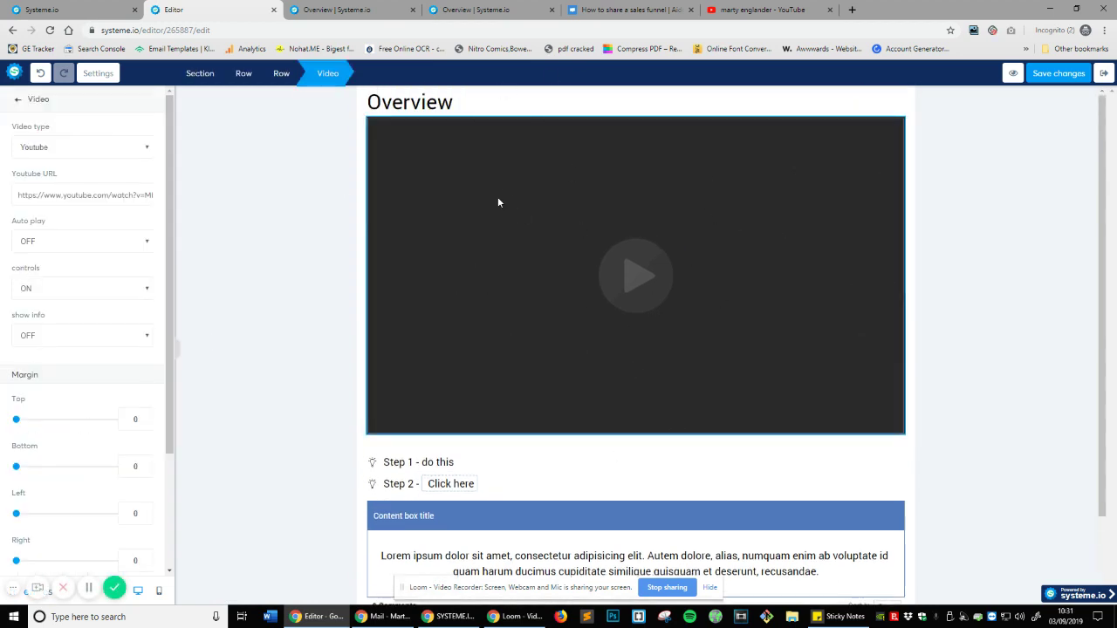
pyautogui.moveTo(16, 420); pyautogui.dragTo(33, 424)
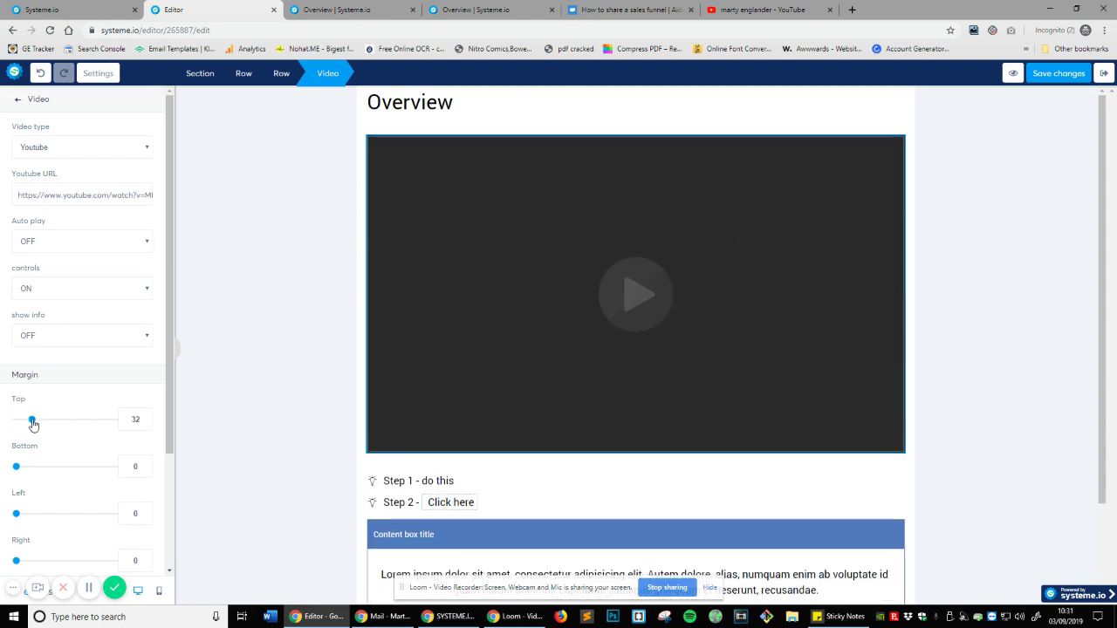
# Set the top margin of the "Overview" headline to 40
pyautogui.click(468, 109)
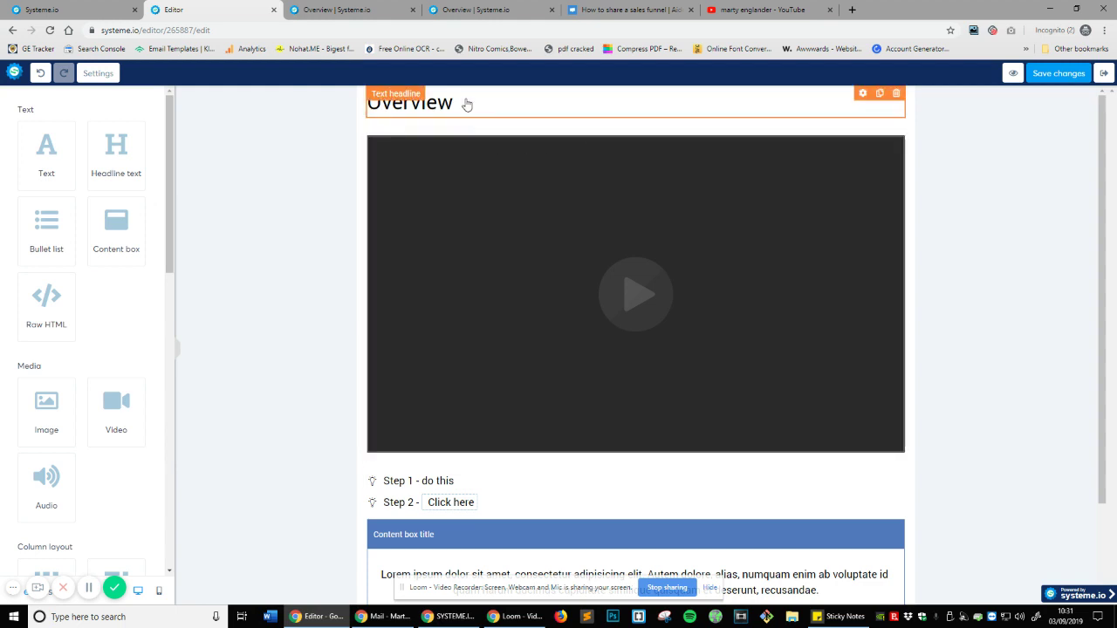
pyautogui.click(467, 105)
pyautogui.moveTo(17, 480); pyautogui.dragTo(37, 483)
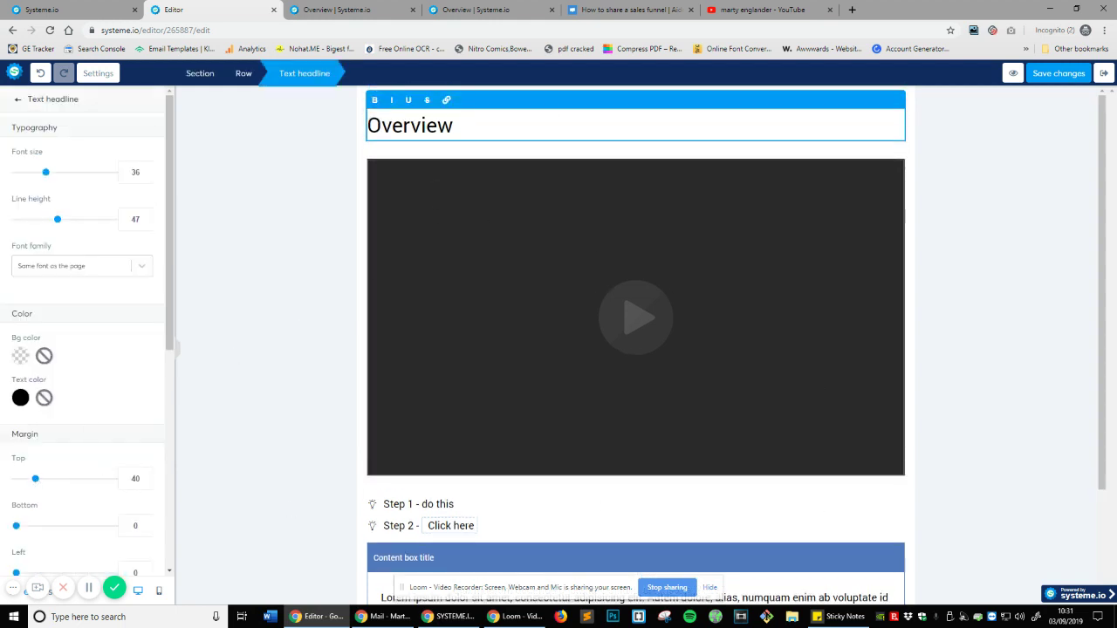
# Preview the lecture page again and review the spacing around the headline and video
pyautogui.click(1013, 73)
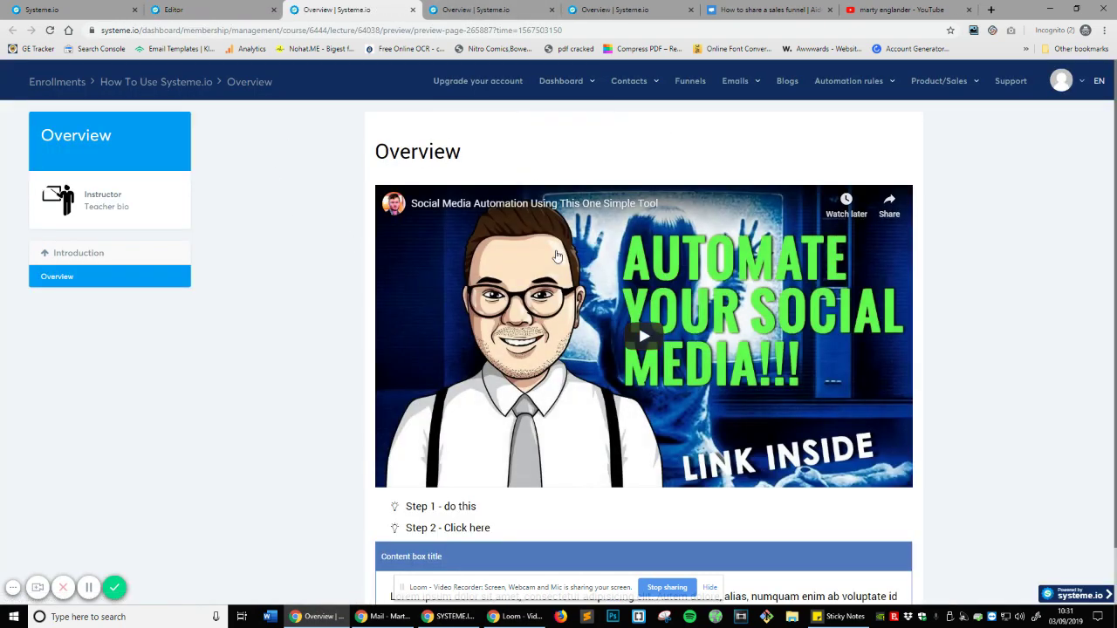
pyautogui.scroll(-1, 488, 349)
pyautogui.scroll(1, 436, 463)
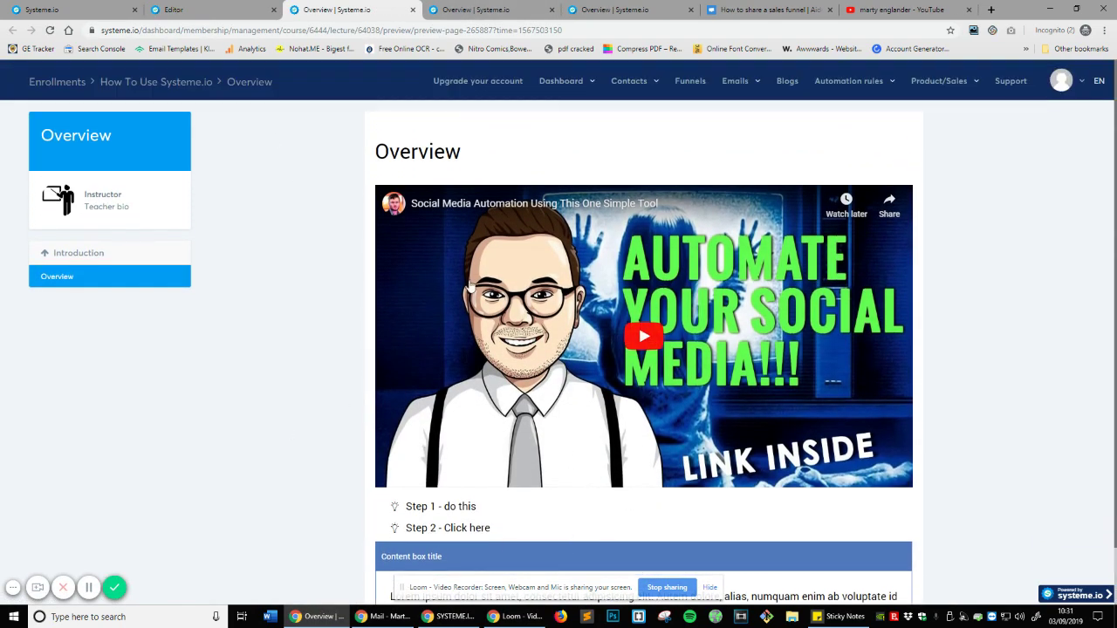
pyautogui.scroll(-1, 470, 286)
pyautogui.scroll(1, 524, 306)
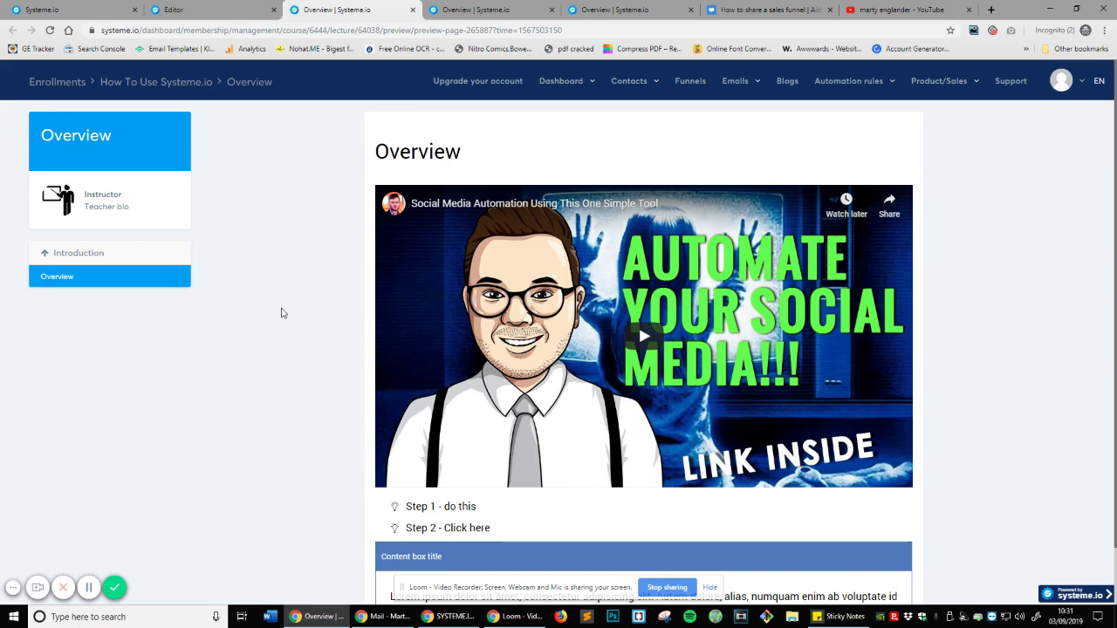
pyautogui.scroll(-1, 269, 303)
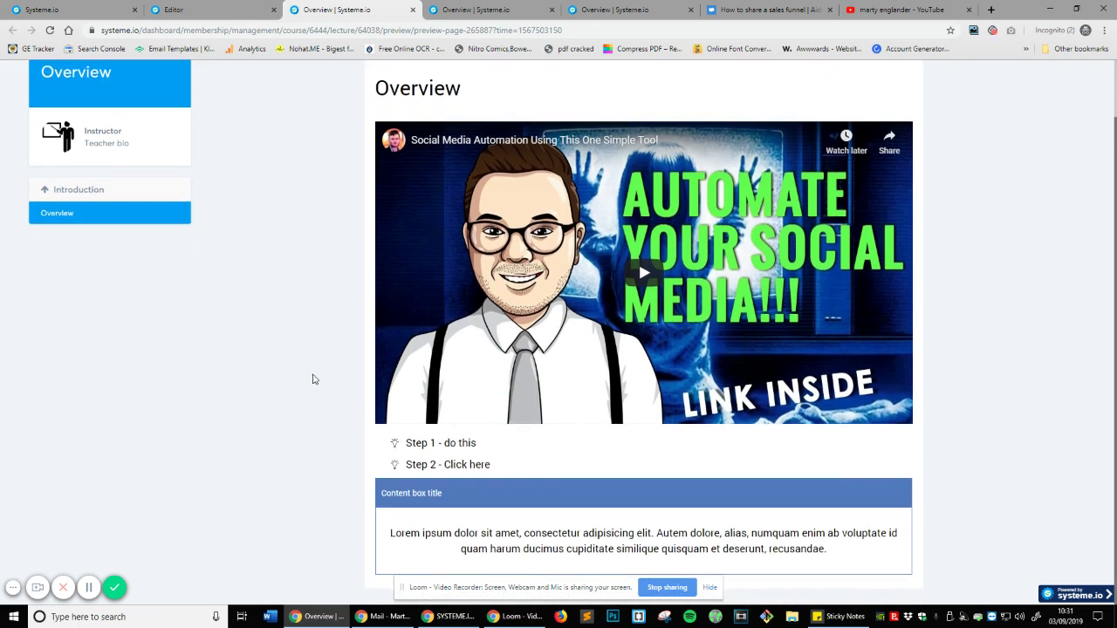
# Return to the lecture page editor and add a button between the video and the bullet list
pyautogui.click(221, 8)
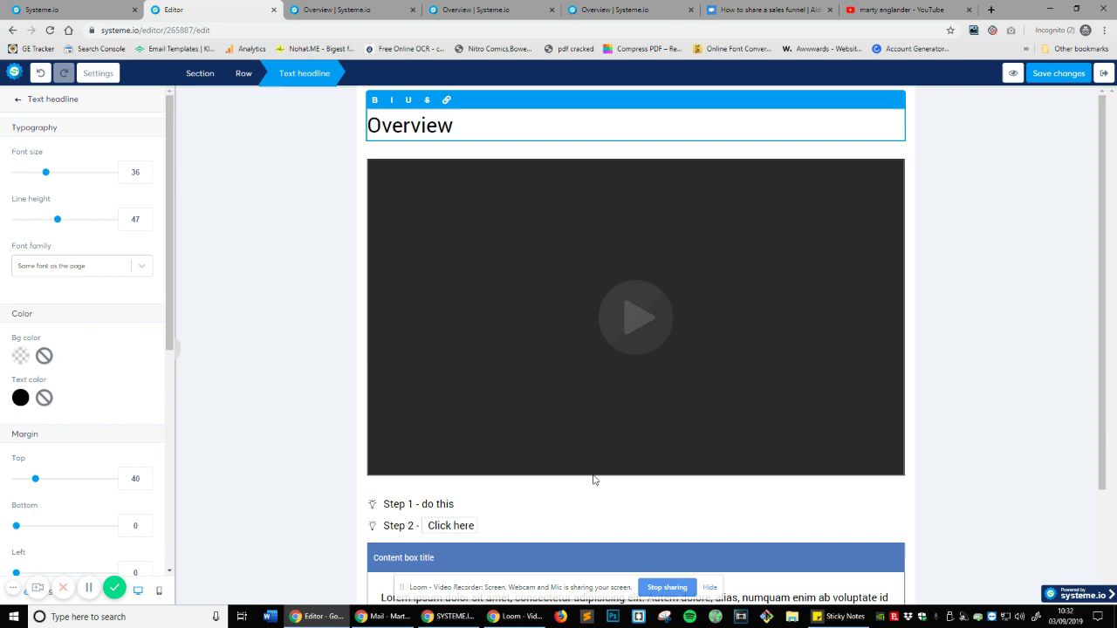
pyautogui.click(112, 9)
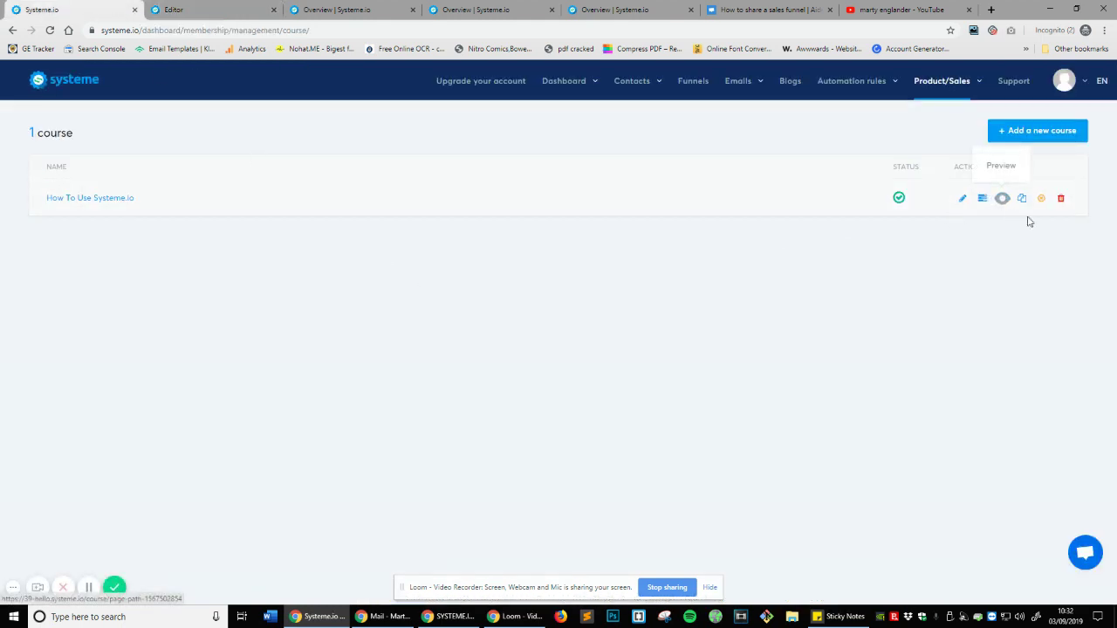
pyautogui.click(190, 8)
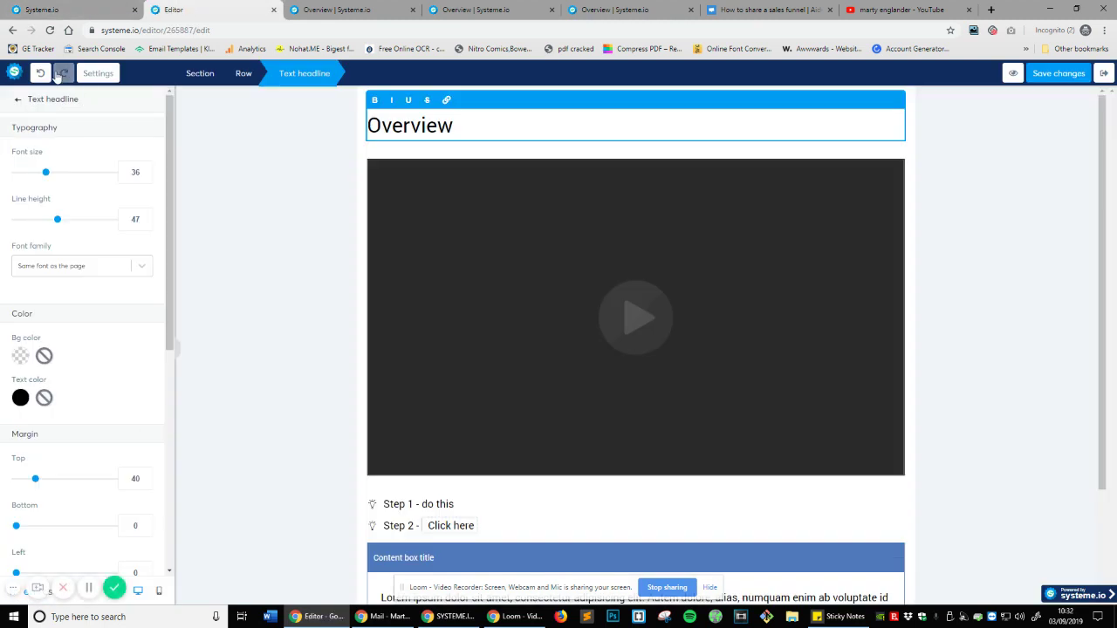
pyautogui.click(18, 100)
pyautogui.scroll(-1, 131, 349)
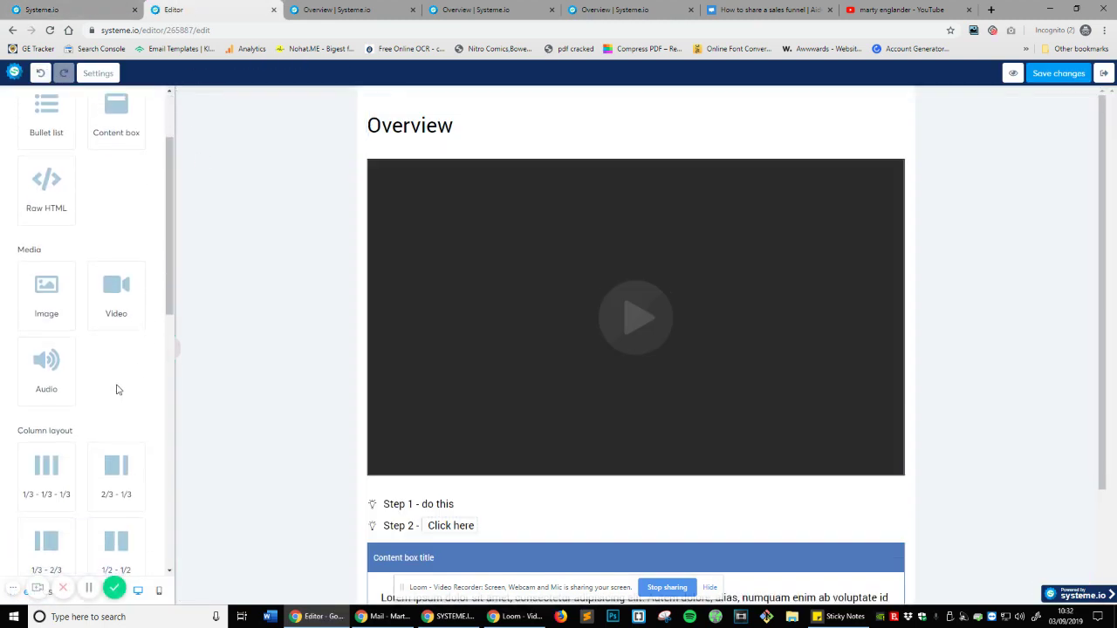
pyautogui.scroll(-3, 92, 468)
pyautogui.scroll(-3, 80, 319)
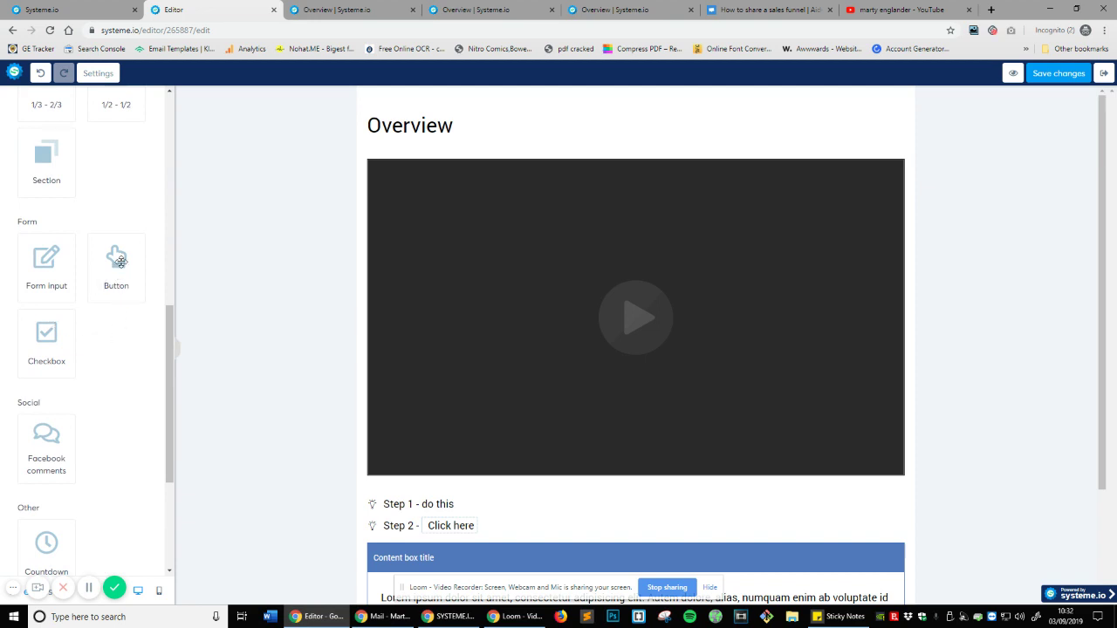
pyautogui.moveTo(118, 260); pyautogui.dragTo(645, 508)
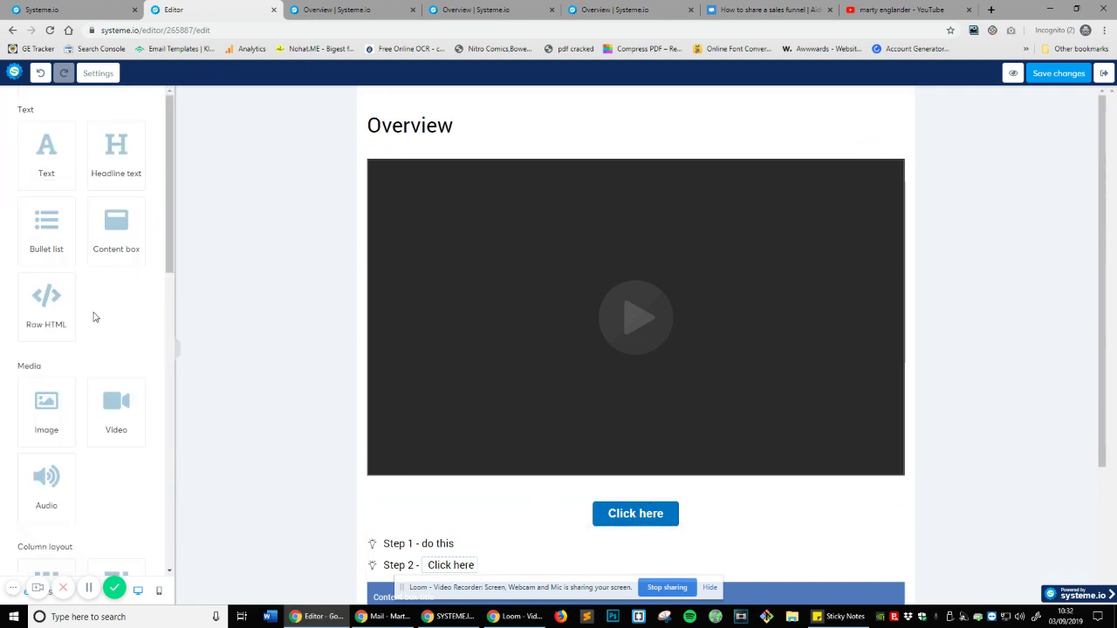
# Review the new button's settings and set its click action to Open URL
pyautogui.scroll(-3, 95, 314)
pyautogui.click(823, 510)
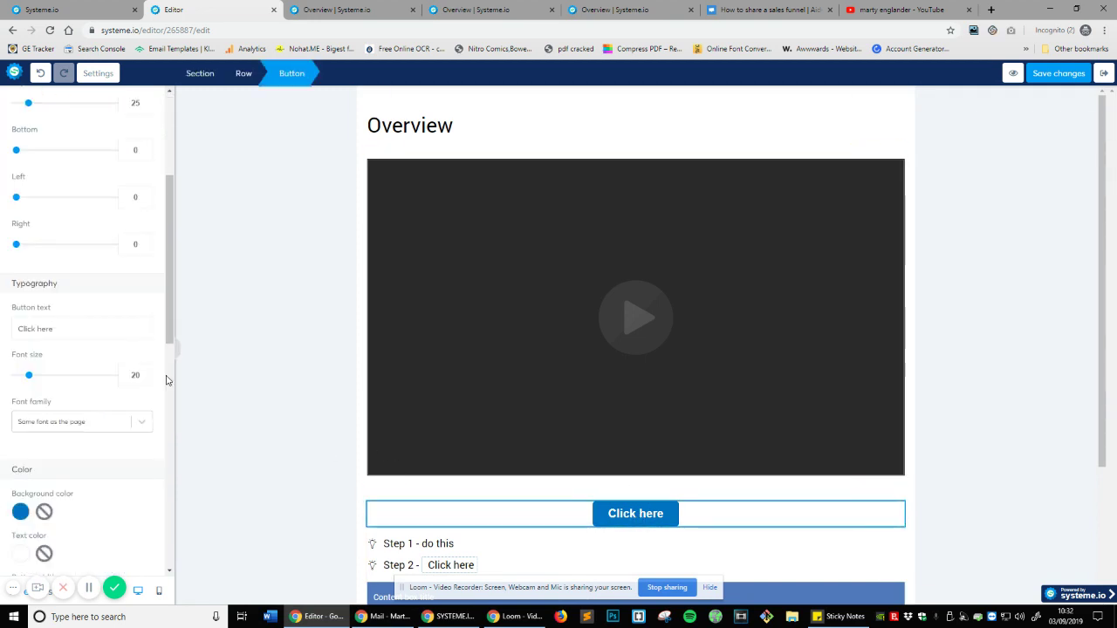
pyautogui.scroll(-2, 131, 410)
pyautogui.scroll(-5, 114, 393)
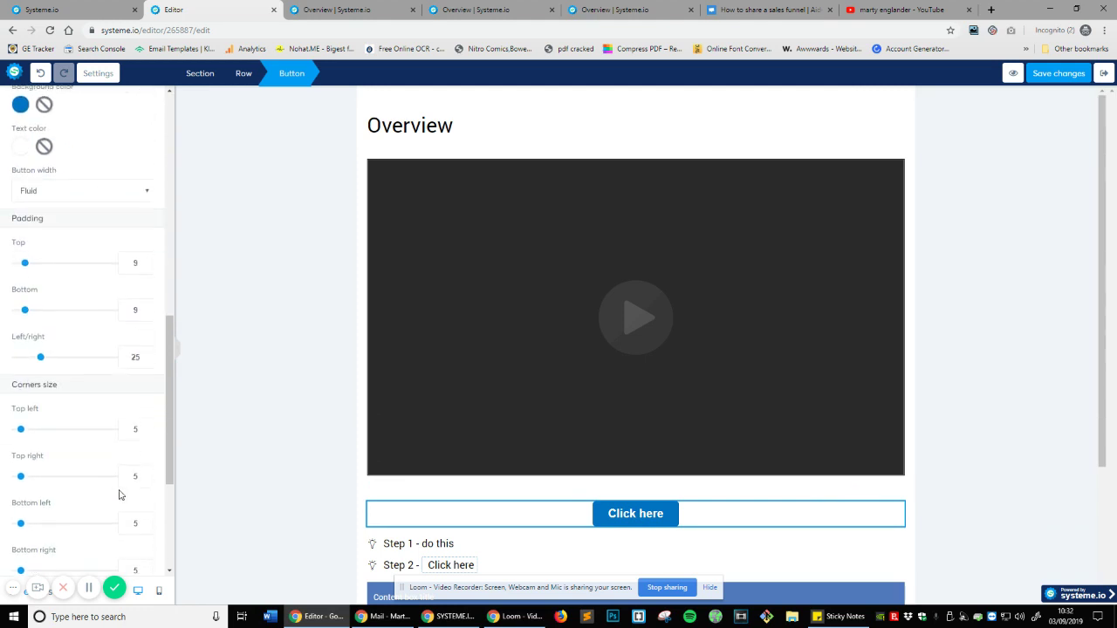
pyautogui.scroll(10, 111, 483)
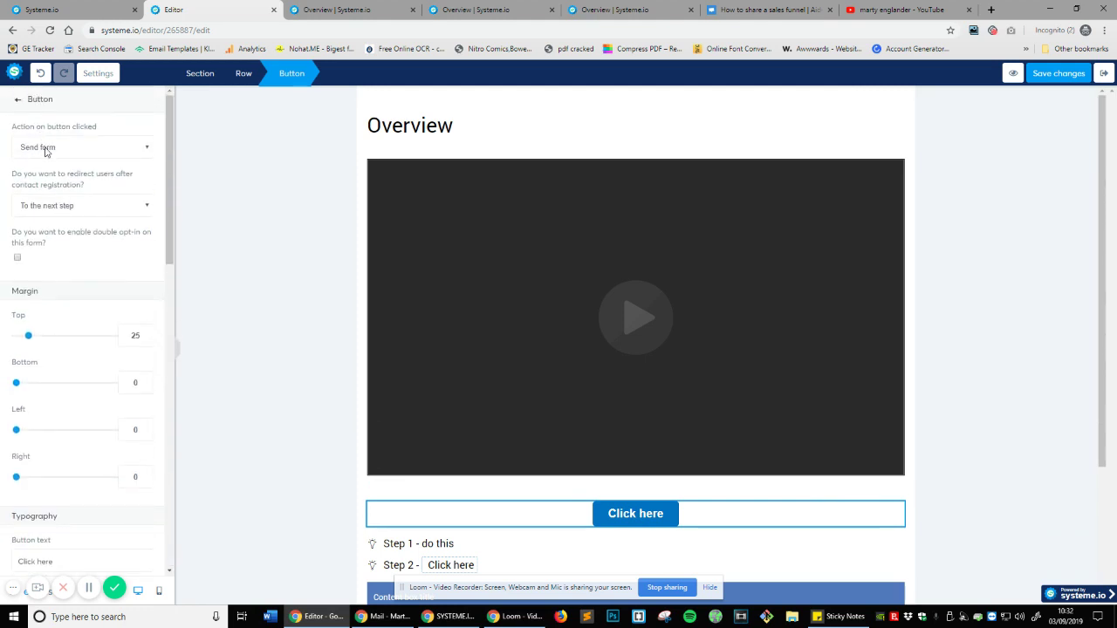
pyautogui.click(47, 151)
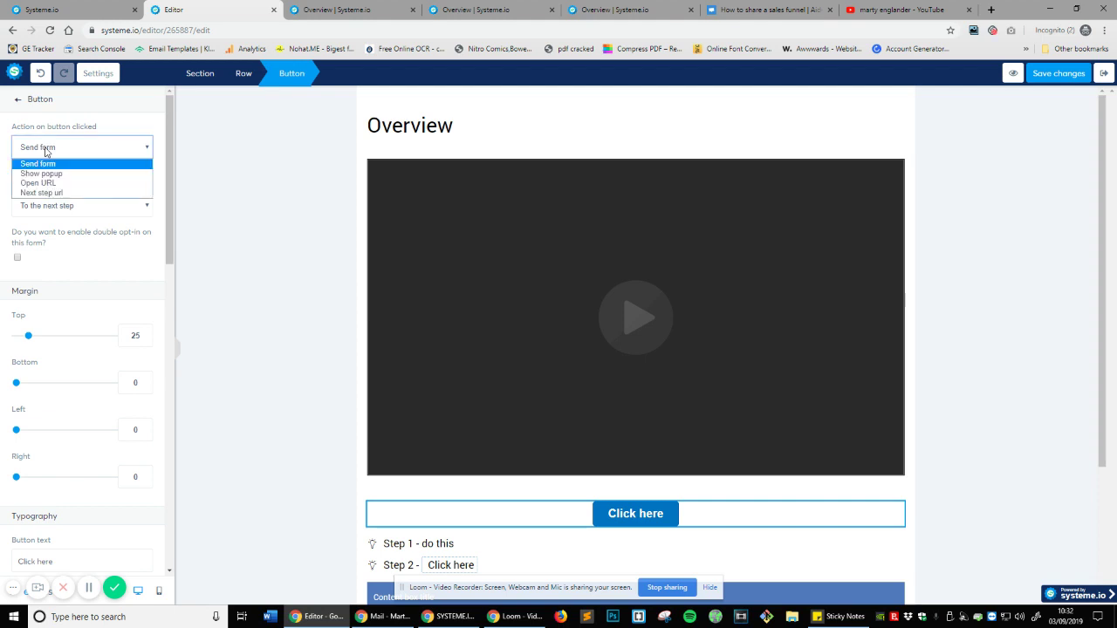
pyautogui.click(64, 145)
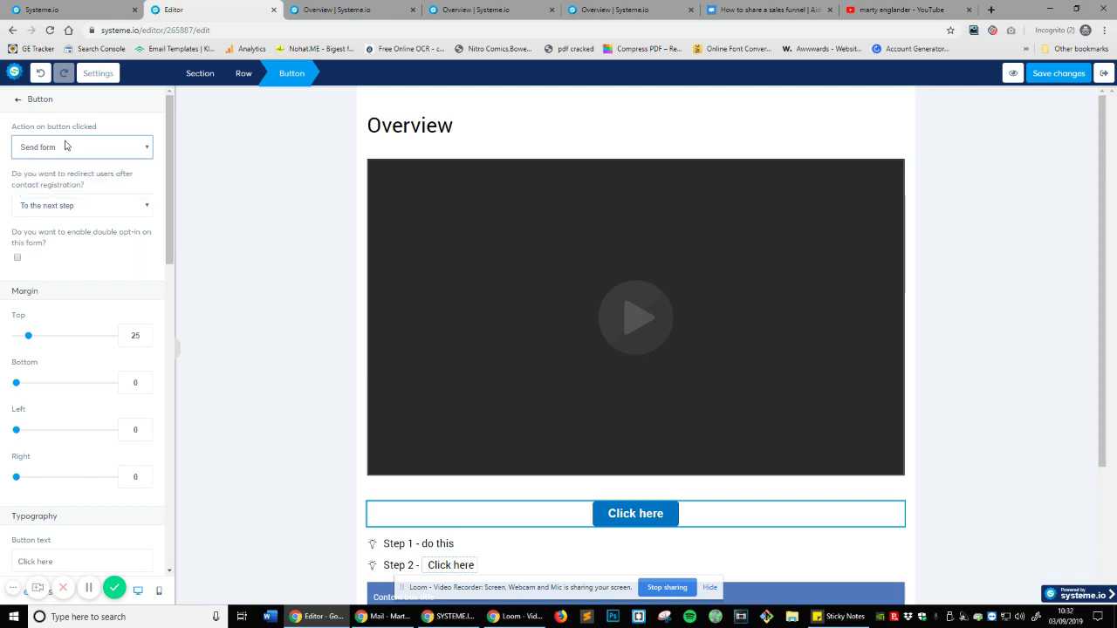
pyautogui.click(100, 150)
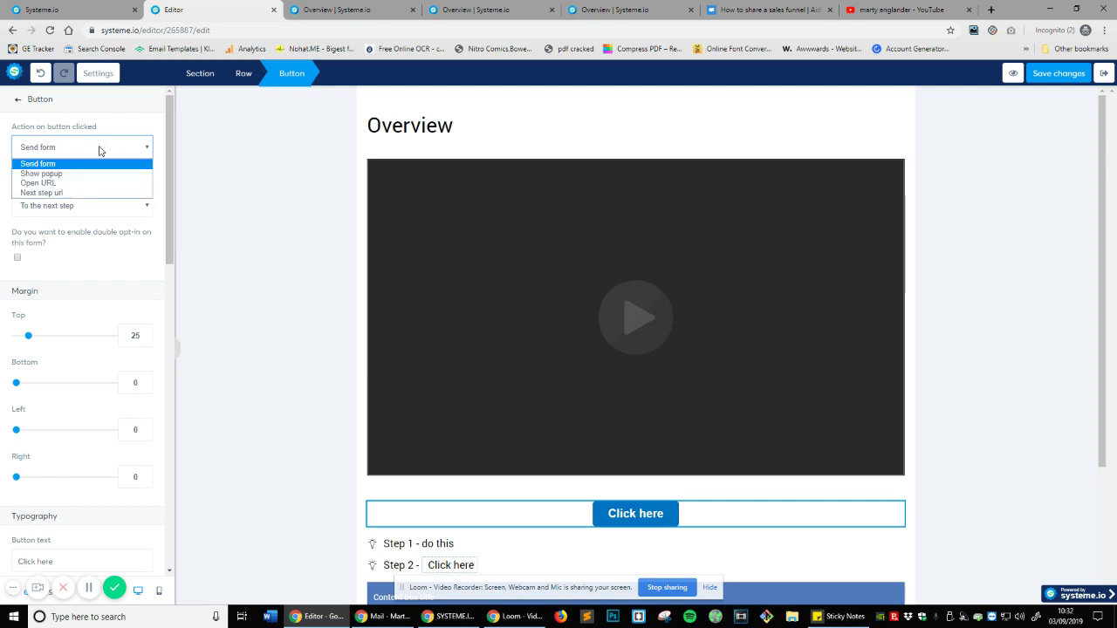
pyautogui.click(48, 183)
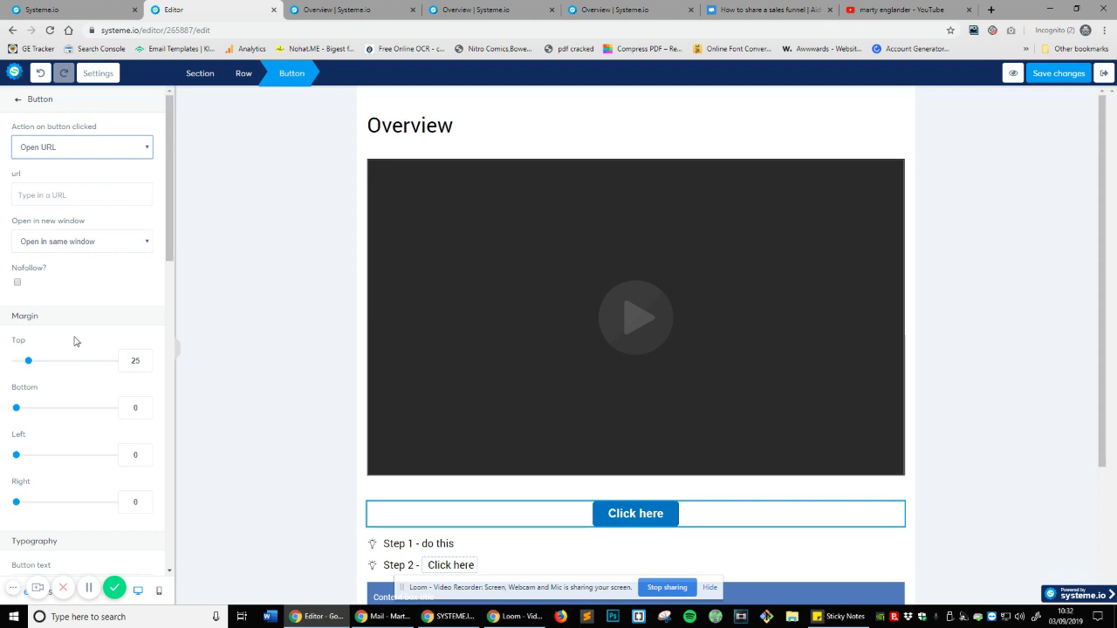
pyautogui.click(18, 99)
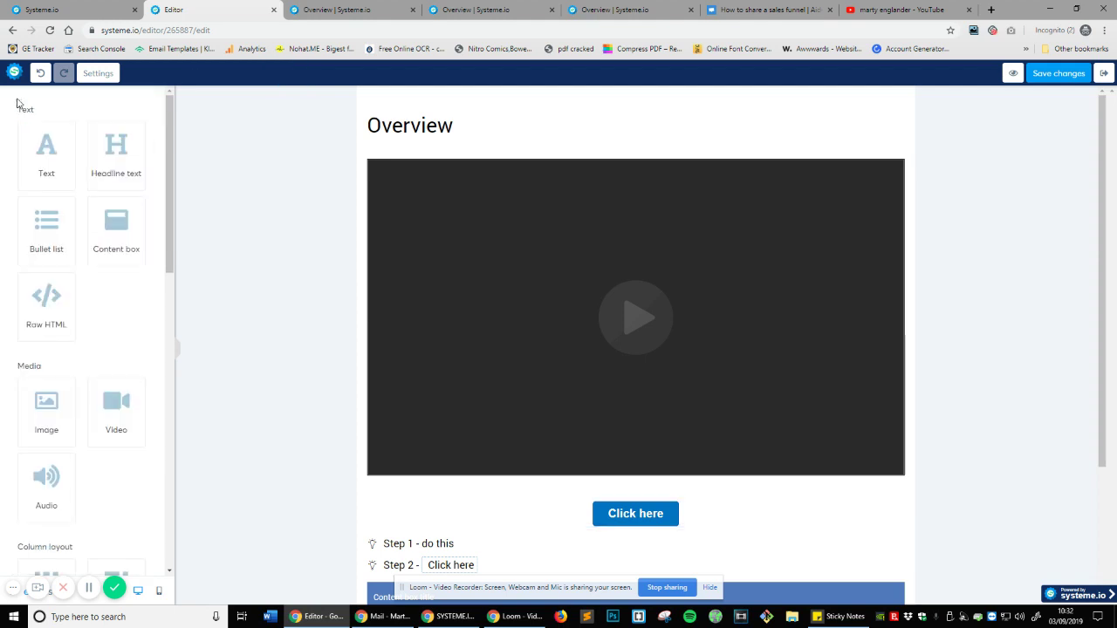
# Change the new button's text to "Purchase Next Course - £9.99"
pyautogui.click(713, 519)
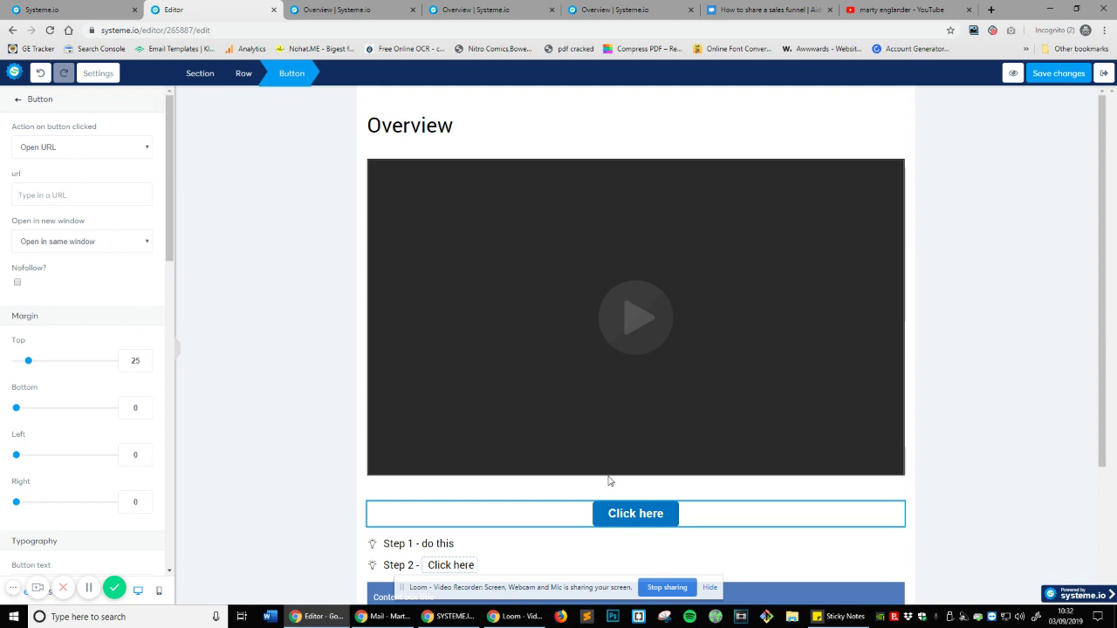
pyautogui.click(628, 515)
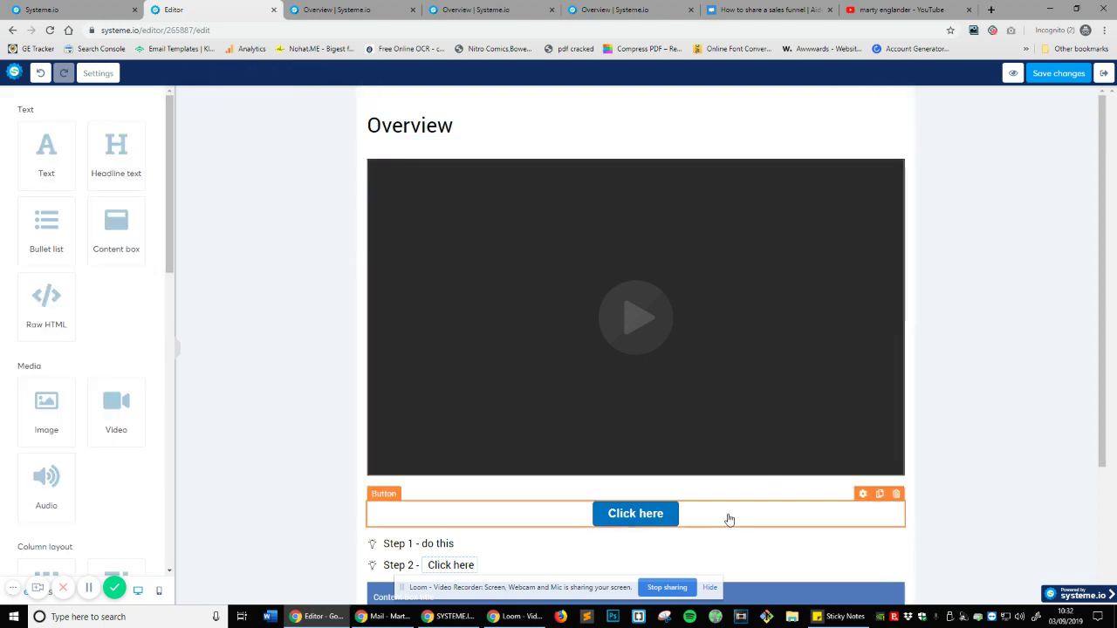
pyautogui.click(848, 504)
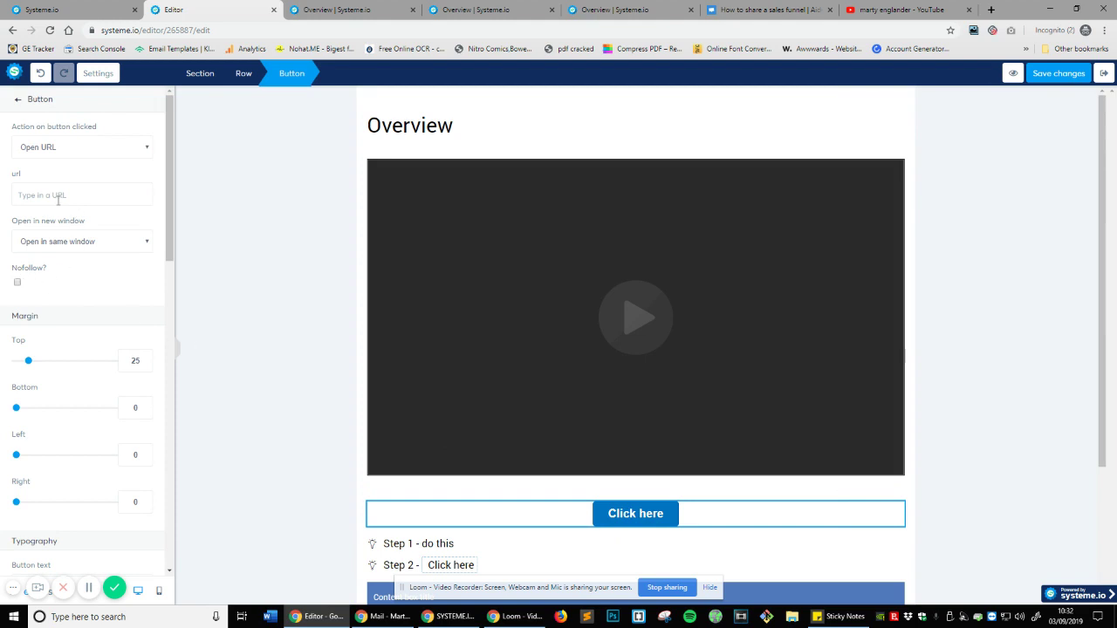
pyautogui.scroll(-2, 100, 380)
pyautogui.tripleClick(35, 296)
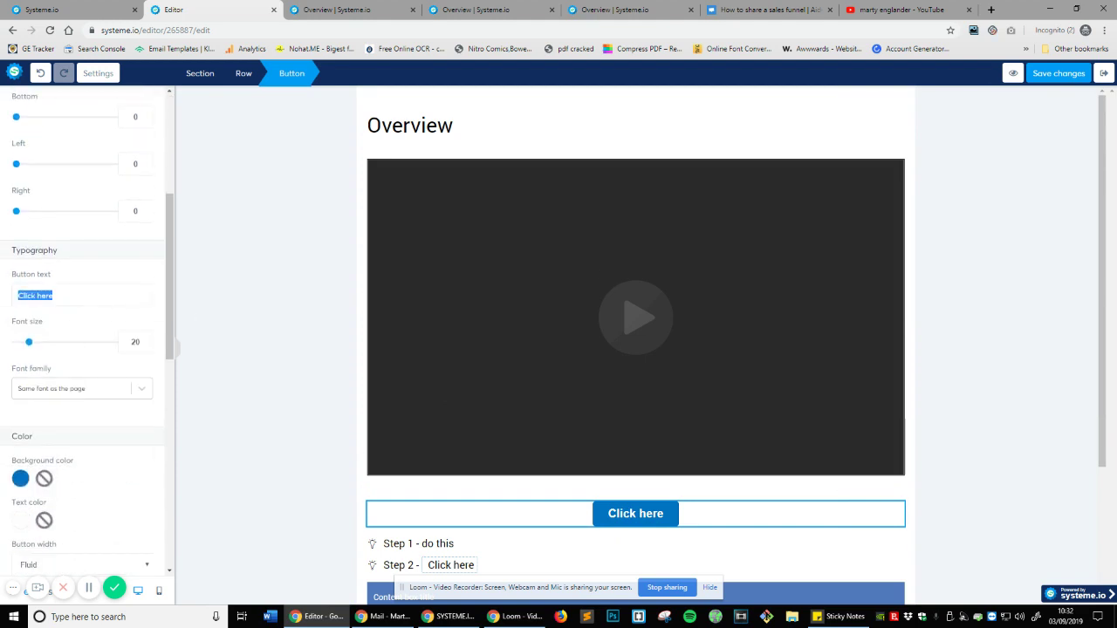
pyautogui.write('Purchase N')
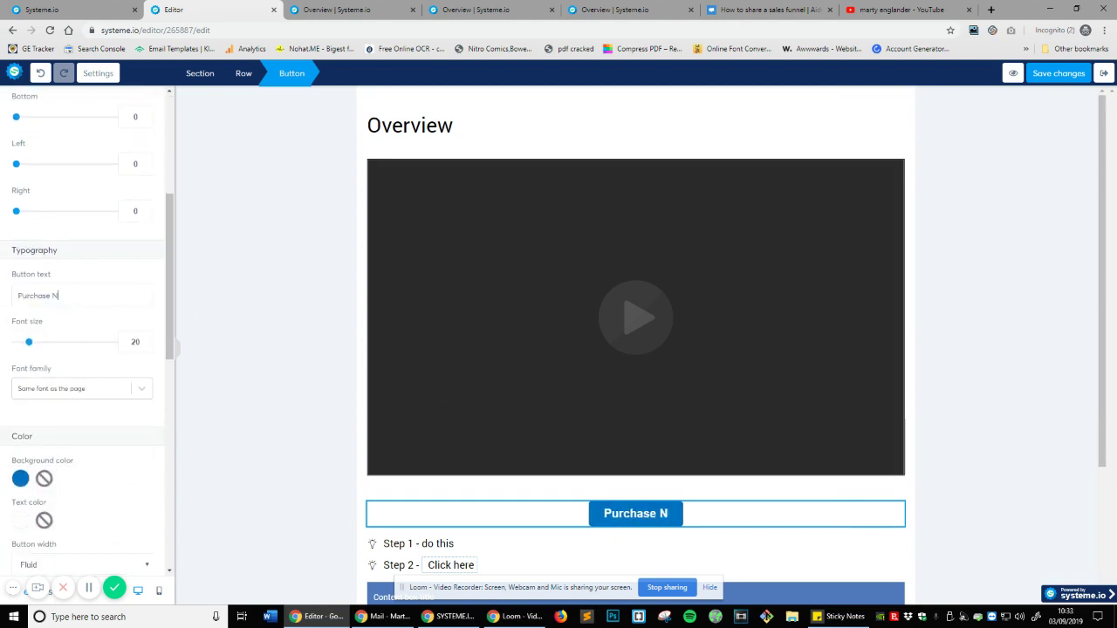
pyautogui.write('ext Cours')
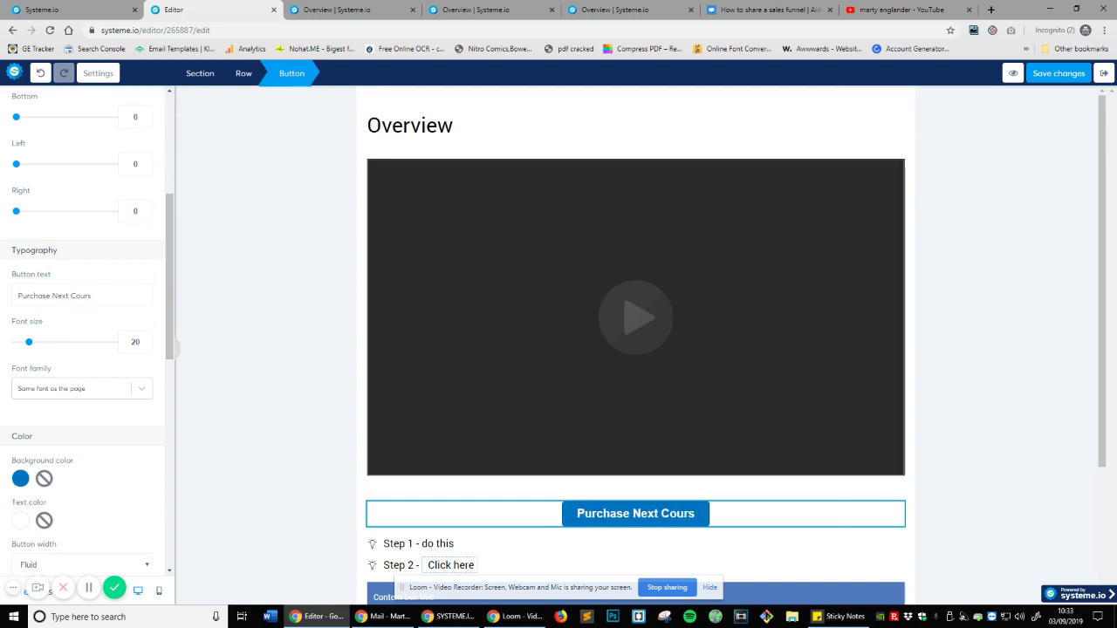
pyautogui.write('e 0 £9.99')
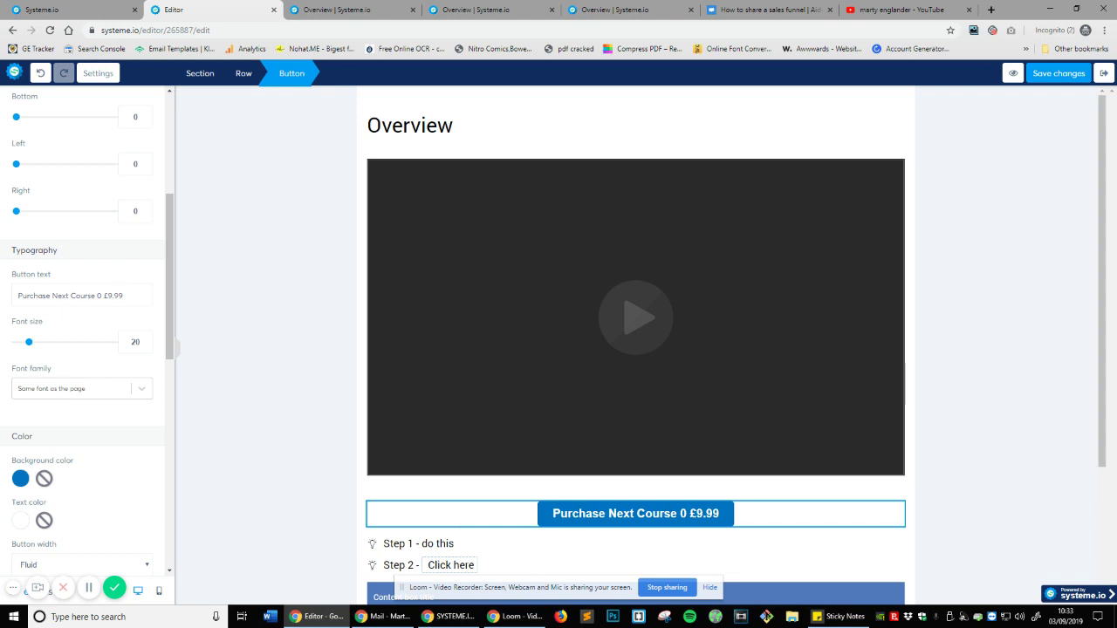
pyautogui.press('BackSpace')
pyautogui.press('BackSpace')
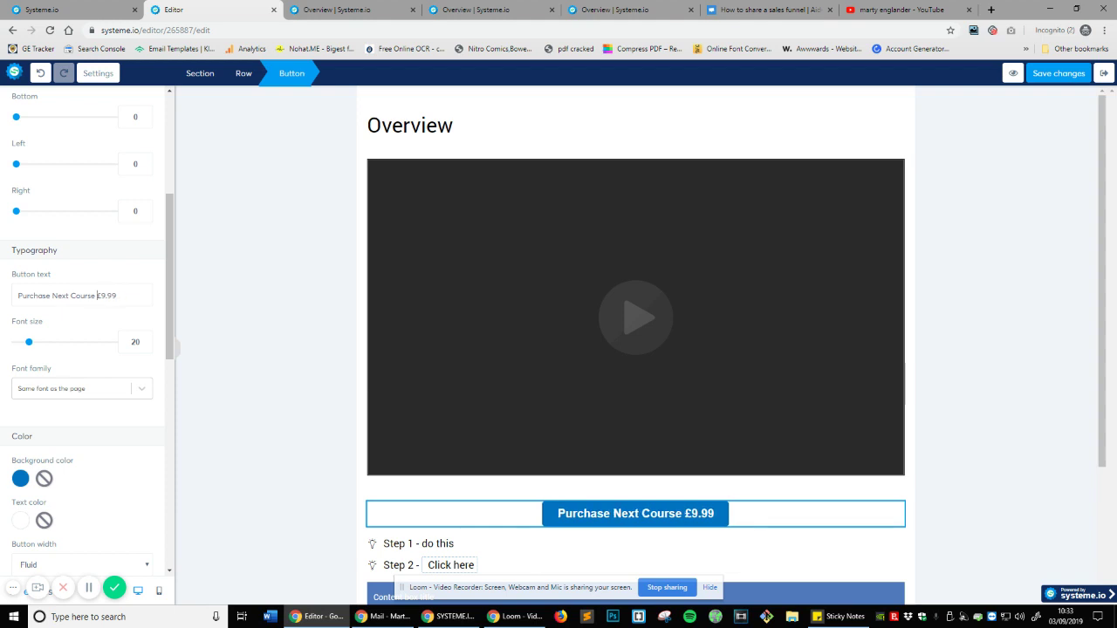
pyautogui.write('-')
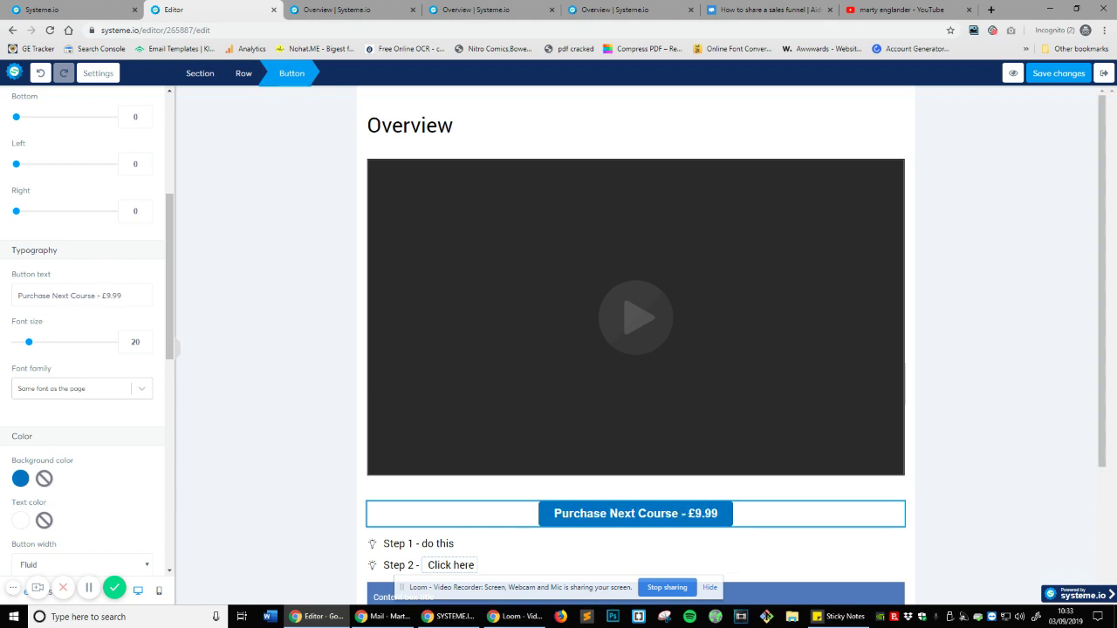
# Make the purchase button open the URL "/videotwo-coursex" in a new window
pyautogui.scroll(4, 70, 323)
pyautogui.click(70, 147)
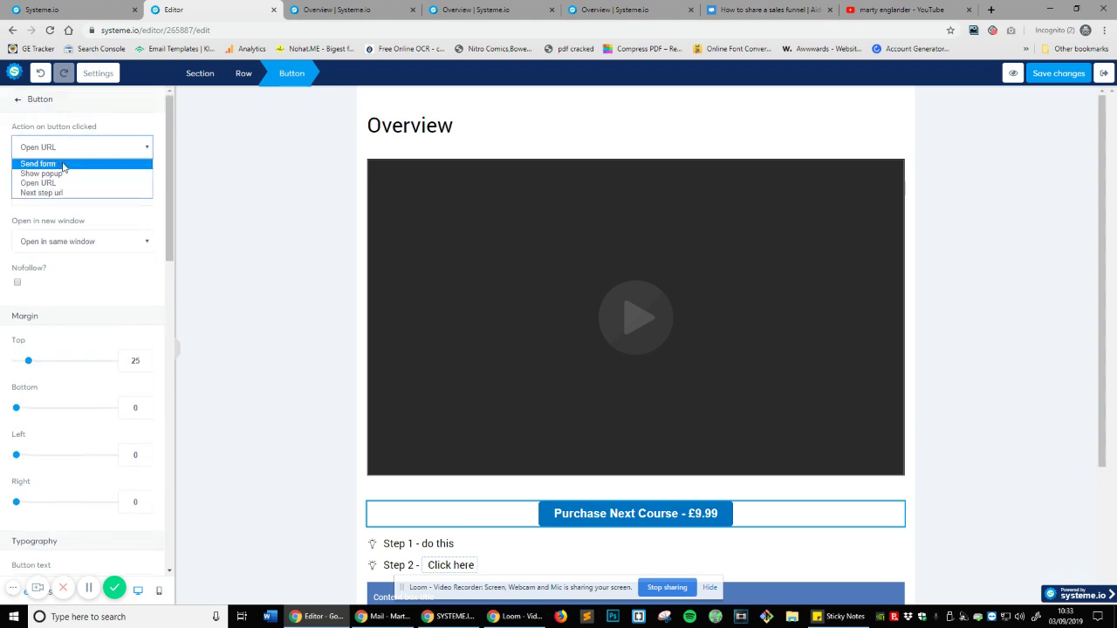
pyautogui.click(66, 192)
pyautogui.click(87, 147)
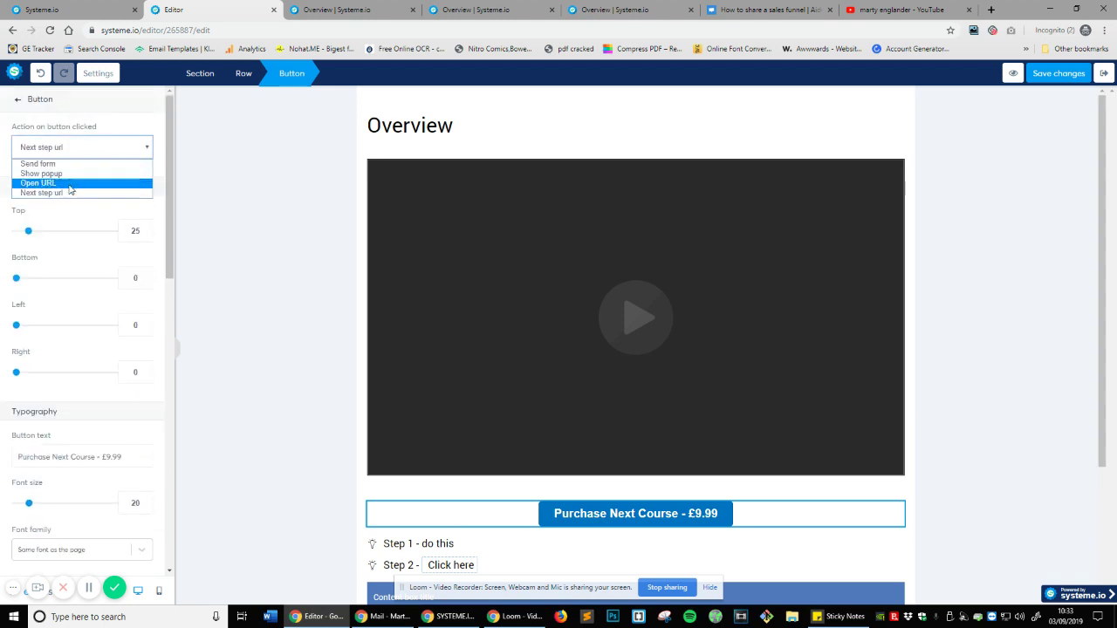
pyautogui.click(71, 183)
pyautogui.click(67, 241)
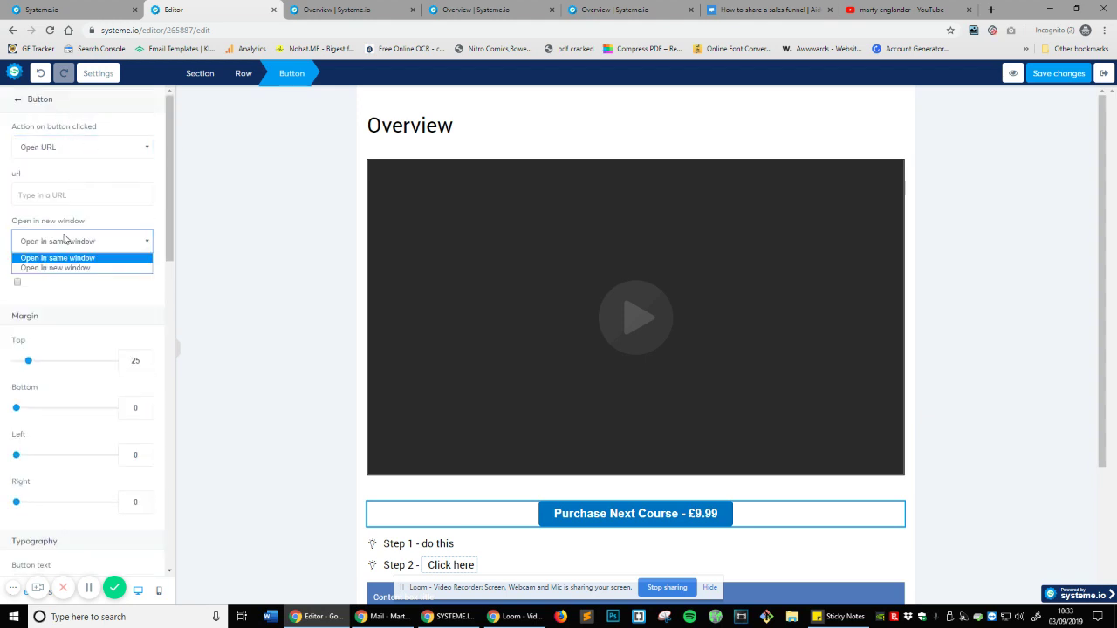
pyautogui.click(90, 268)
pyautogui.click(42, 194)
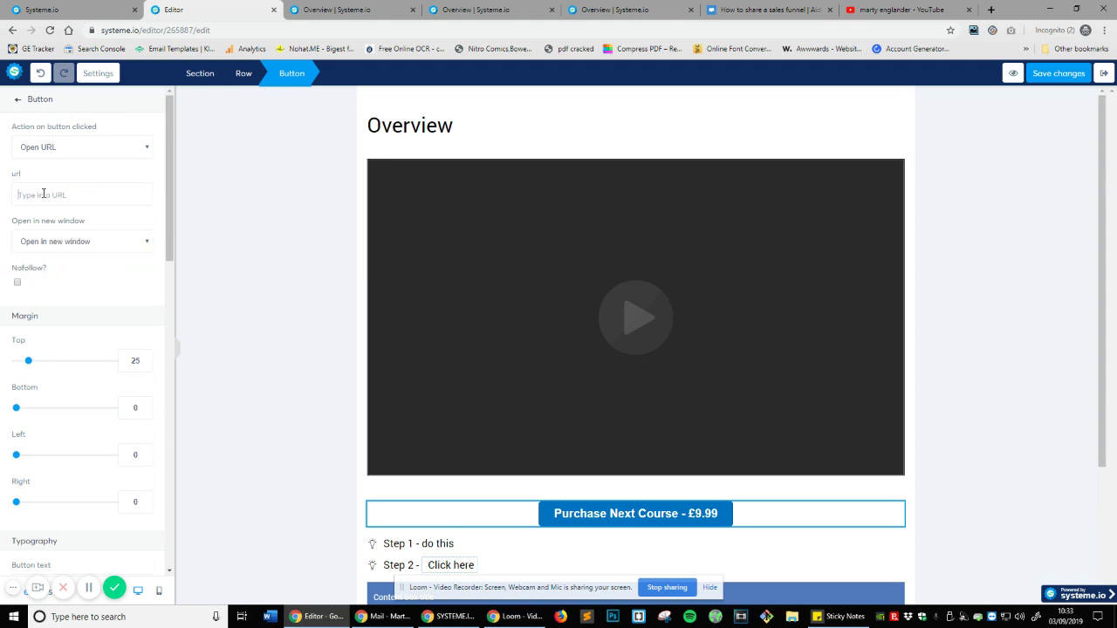
pyautogui.write('/videotwo-coursex')
# Review the button's remaining styling and visibility settings, save the page and open its preview
pyautogui.scroll(-3, 58, 389)
pyautogui.scroll(-4, 100, 380)
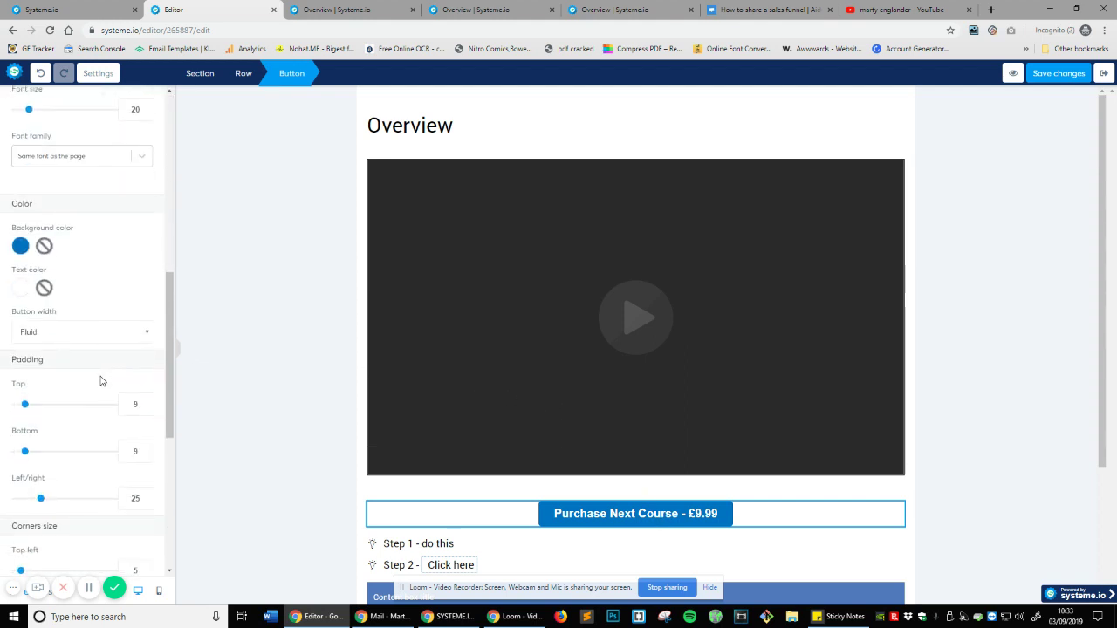
pyautogui.scroll(-5, 91, 370)
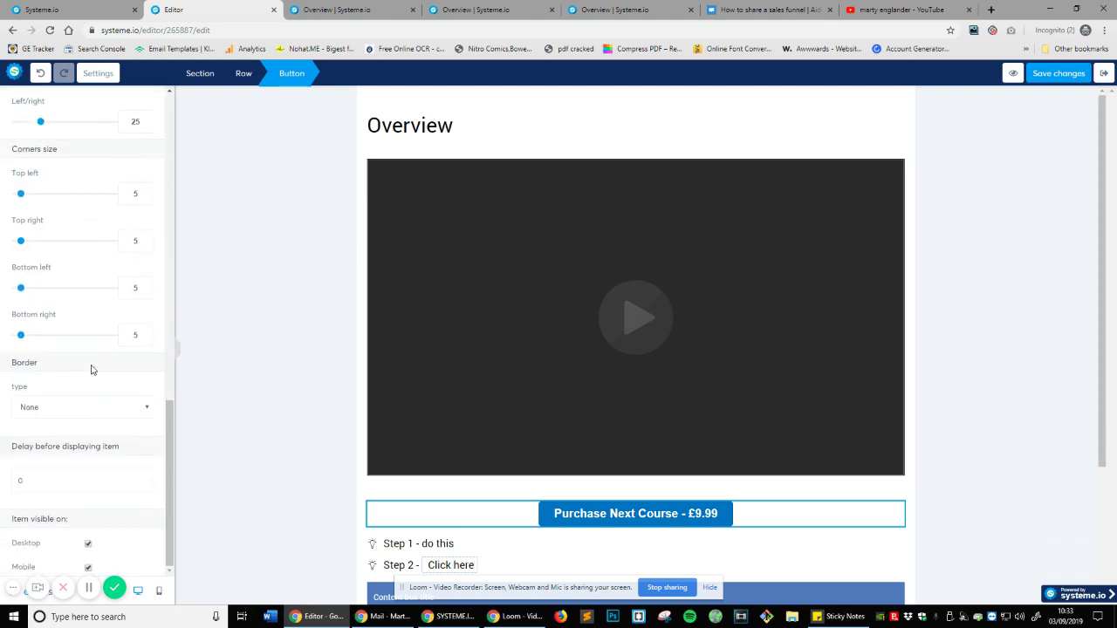
pyautogui.scroll(12, 127, 449)
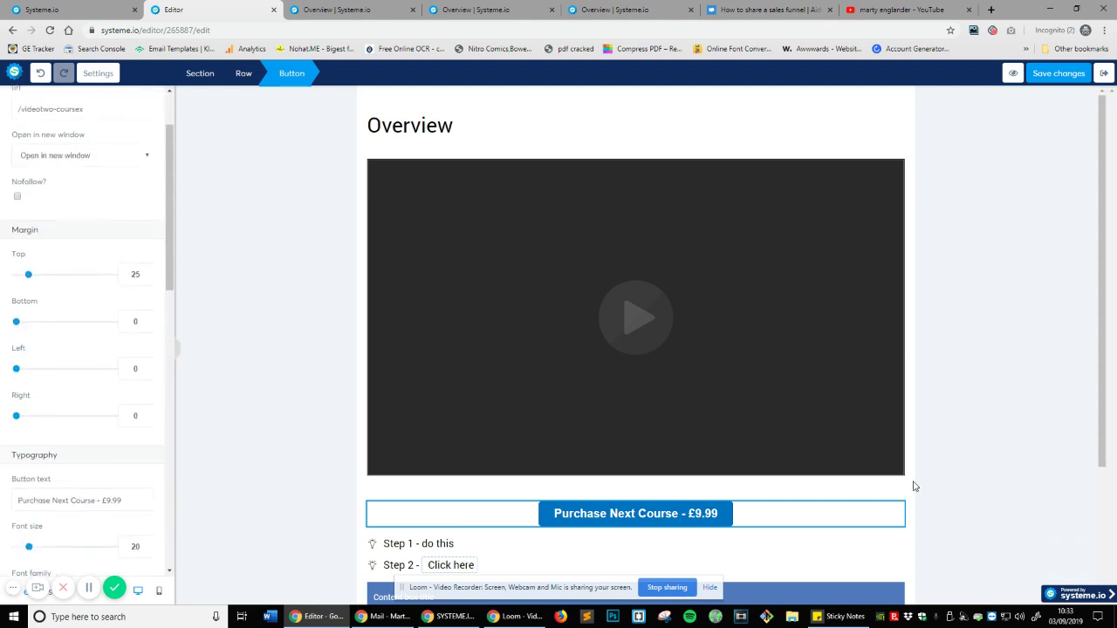
pyautogui.scroll(2, 135, 168)
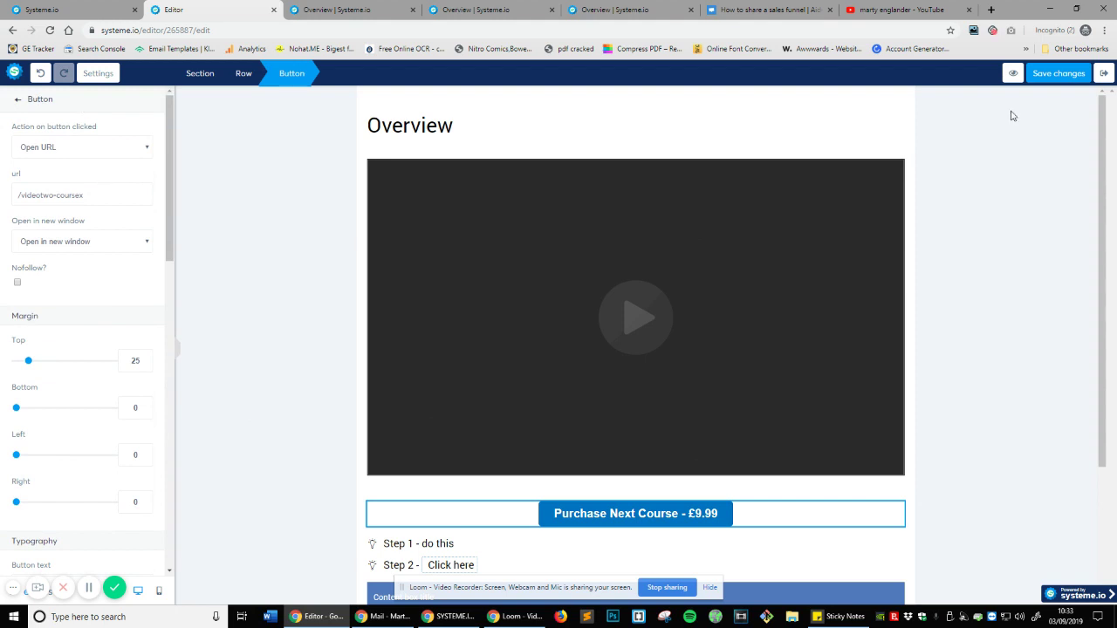
pyautogui.click(1059, 73)
pyautogui.click(1014, 73)
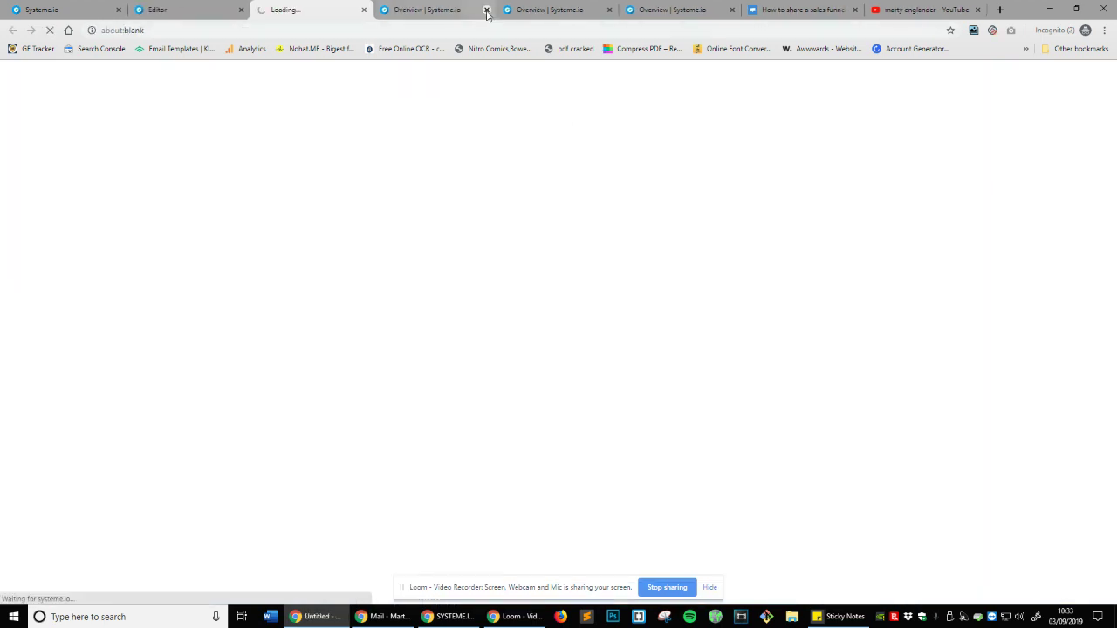
# Close the outdated Overview previews, the sales funnel help article and the YouTube page, keeping only the newest preview
pyautogui.click(486, 9)
pyautogui.click(486, 9)
pyautogui.click(486, 10)
pyautogui.click(486, 10)
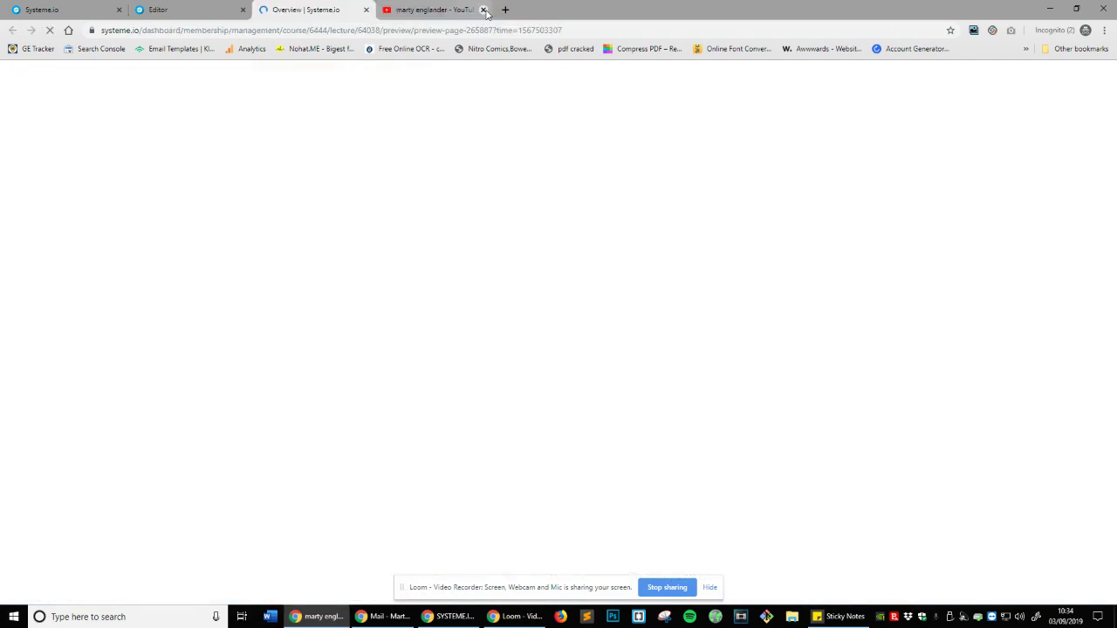
pyautogui.click(484, 9)
# Test the purchase button's link in the preview and review the whole lecture page from headline to comments
pyautogui.scroll(-2, 740, 319)
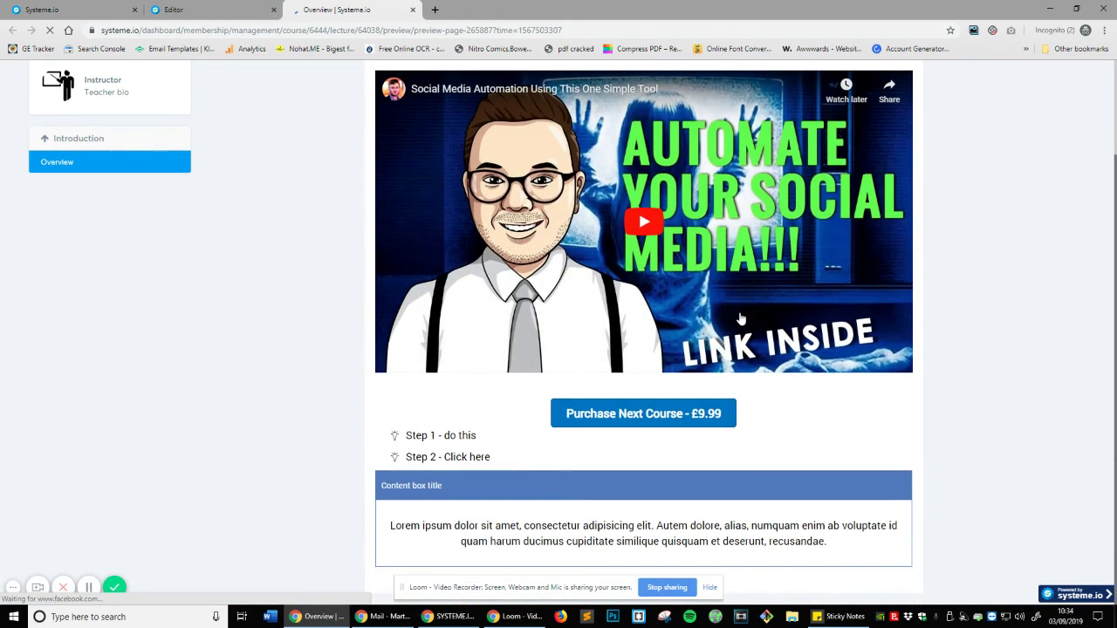
pyautogui.click(675, 418)
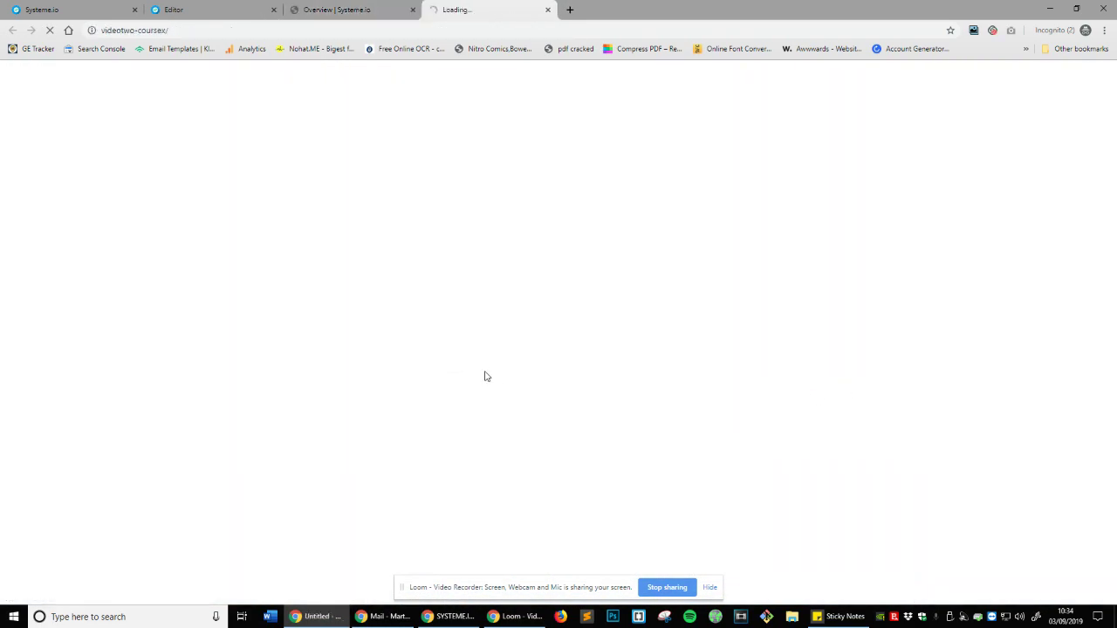
pyautogui.click(551, 9)
pyautogui.scroll(2, 696, 208)
pyautogui.scroll(-2, 695, 208)
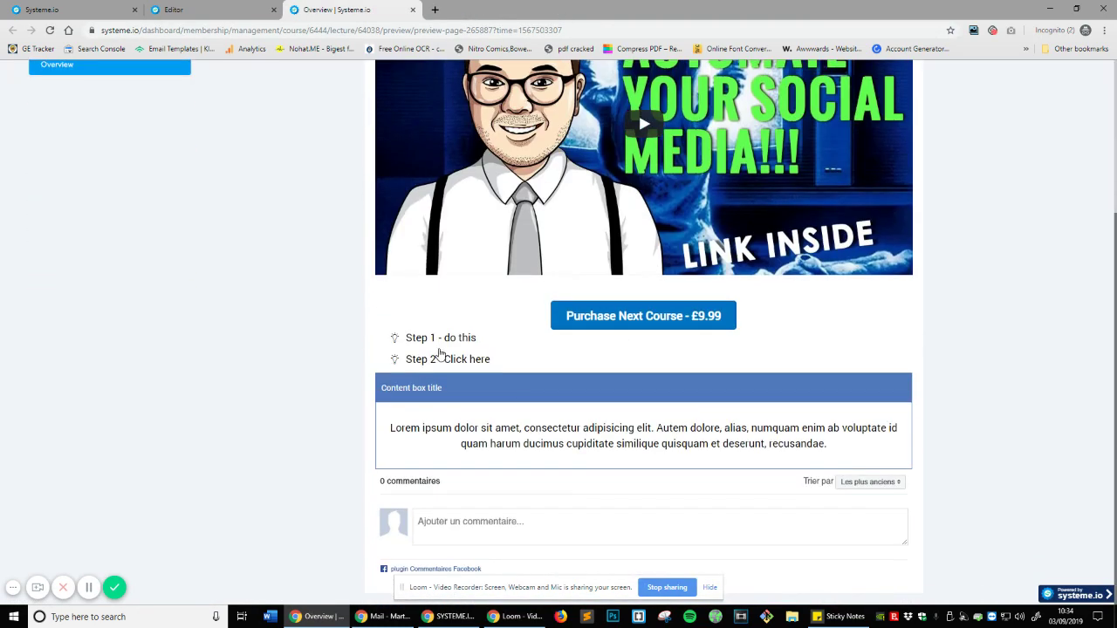
pyautogui.scroll(2, 654, 385)
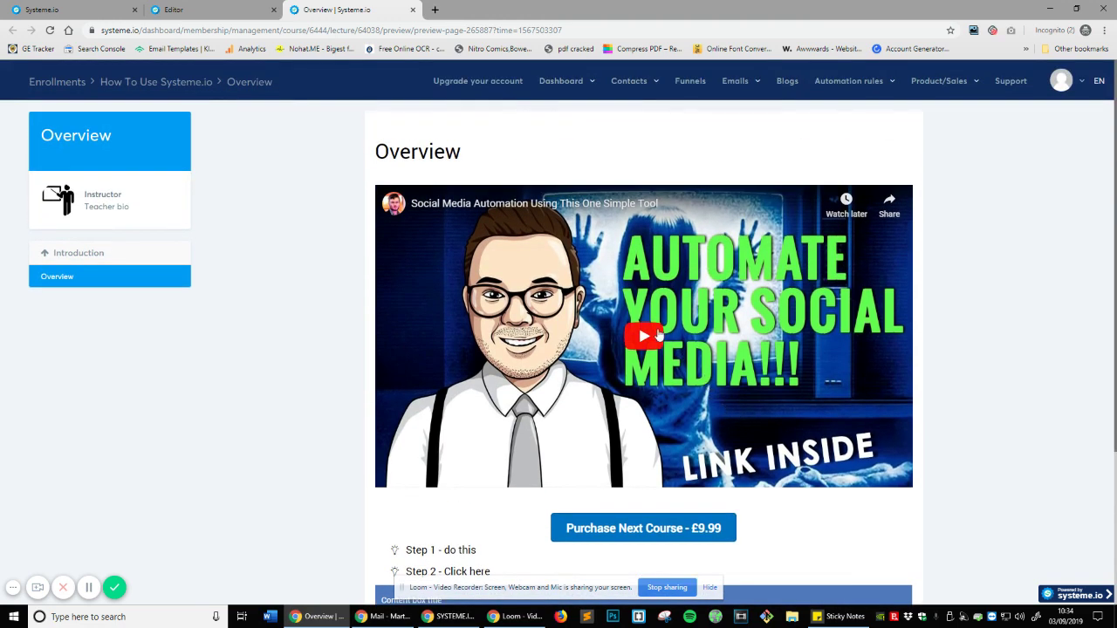
pyautogui.scroll(-2, 873, 351)
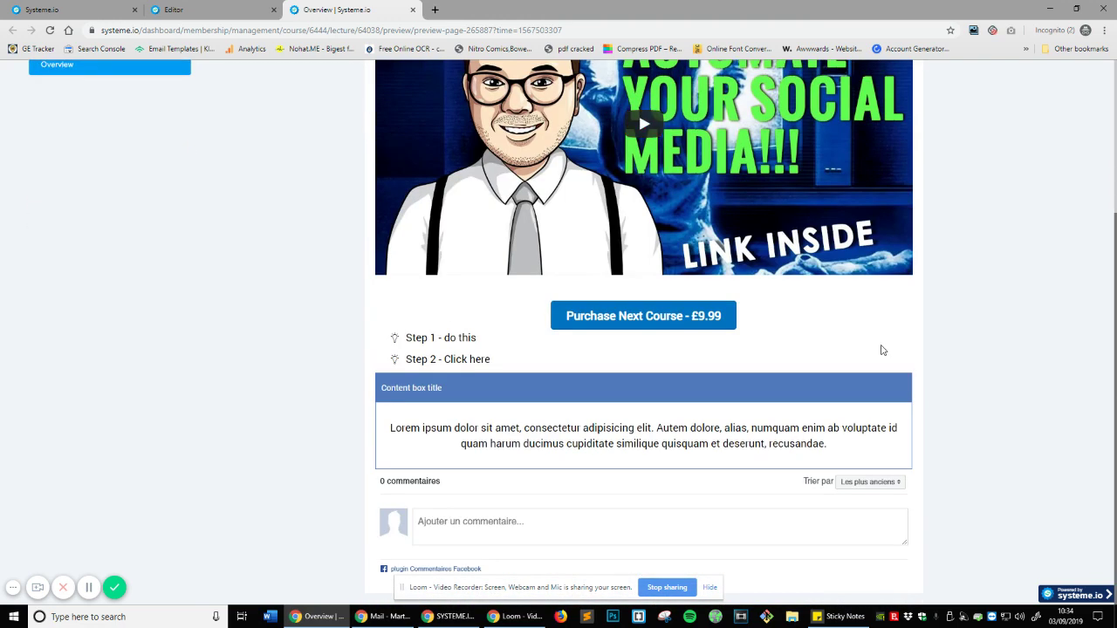
pyautogui.scroll(1, 882, 350)
pyautogui.scroll(1, 881, 350)
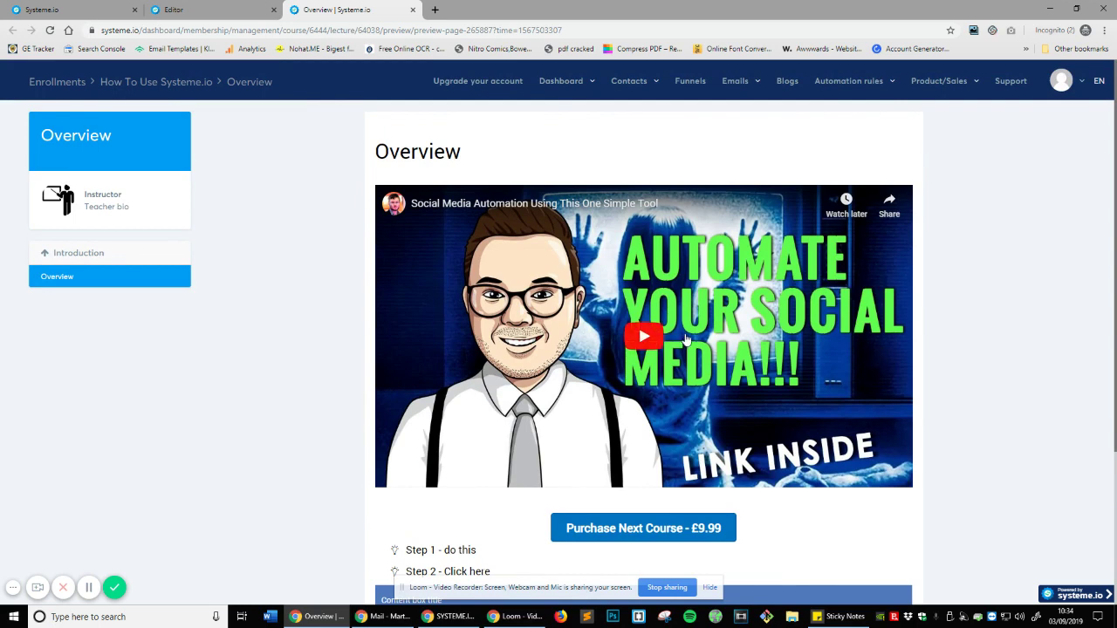
# Exit the lecture page editor to the course curriculum and close the extra Systeme.io tab
pyautogui.click(209, 9)
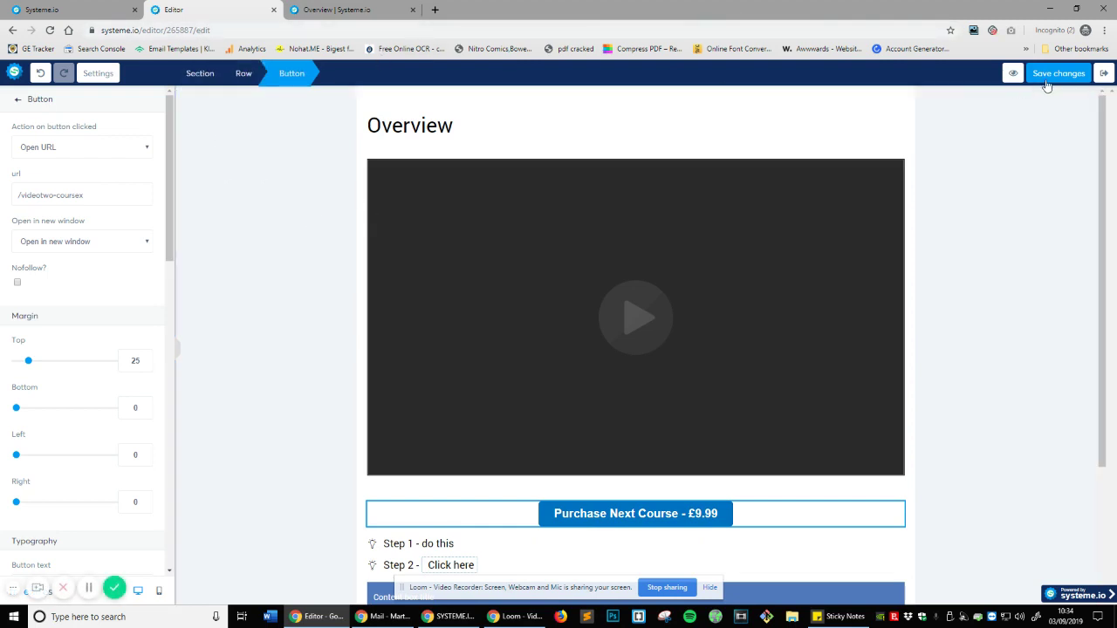
pyautogui.scroll(-5, 87, 349)
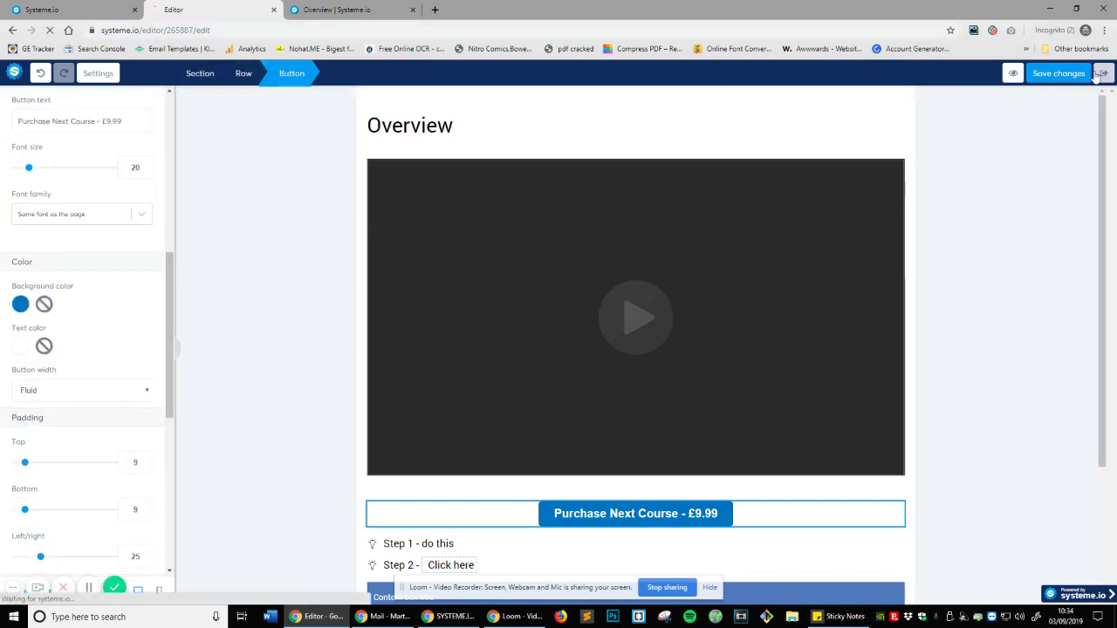
pyautogui.click(1104, 74)
pyautogui.click(105, 9)
pyautogui.click(135, 9)
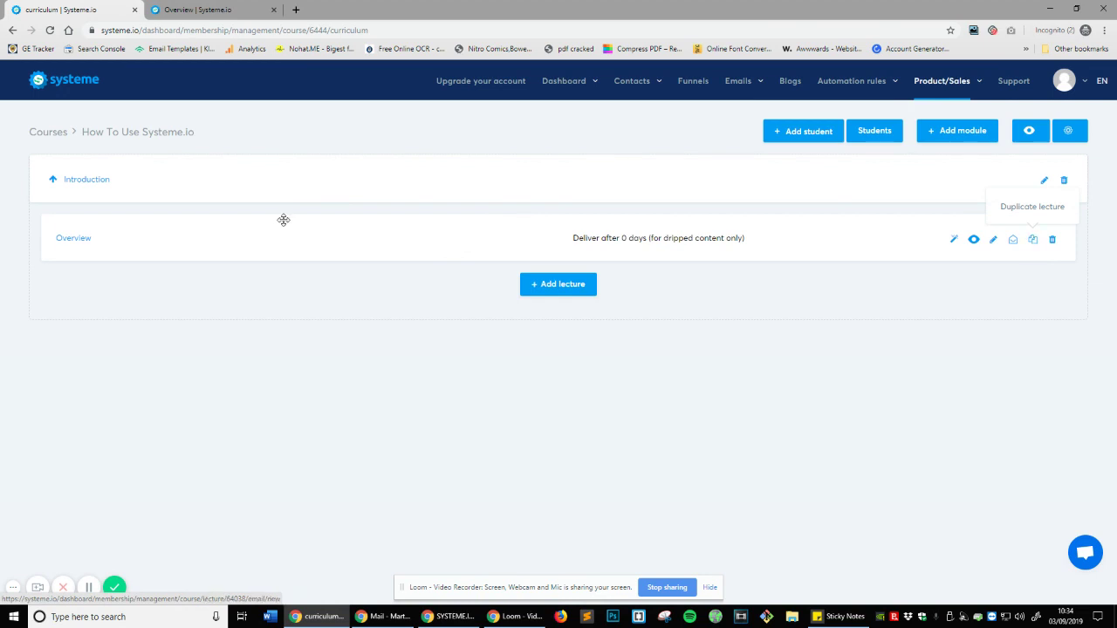
# Duplicate the Overview lecture in the Introduction module and duplicate the resulting copy once more
pyautogui.click(1033, 240)
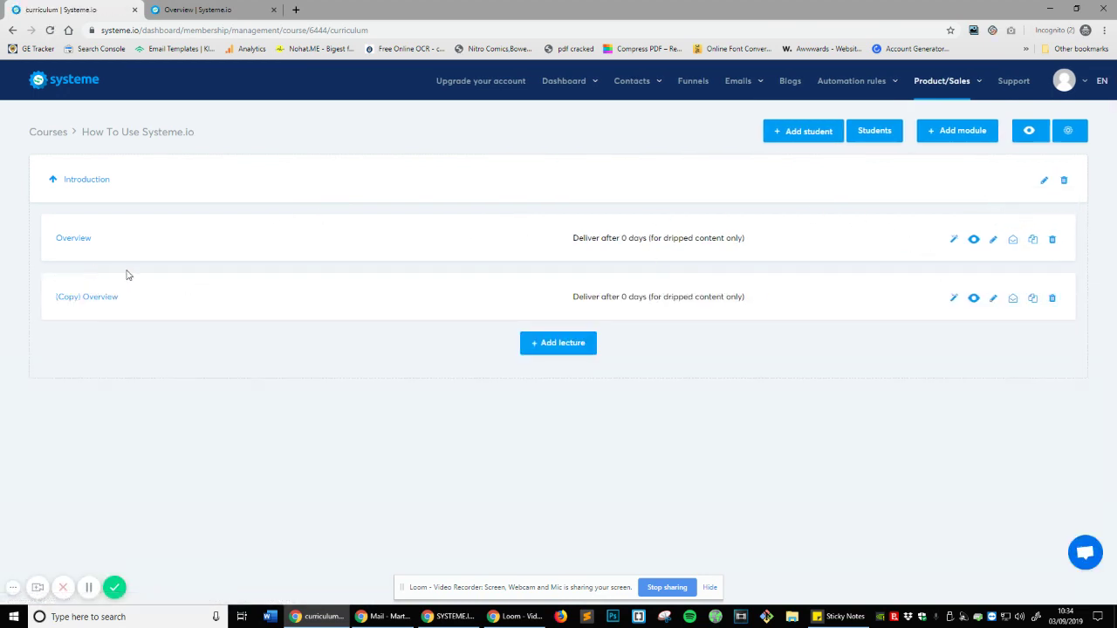
pyautogui.click(1033, 299)
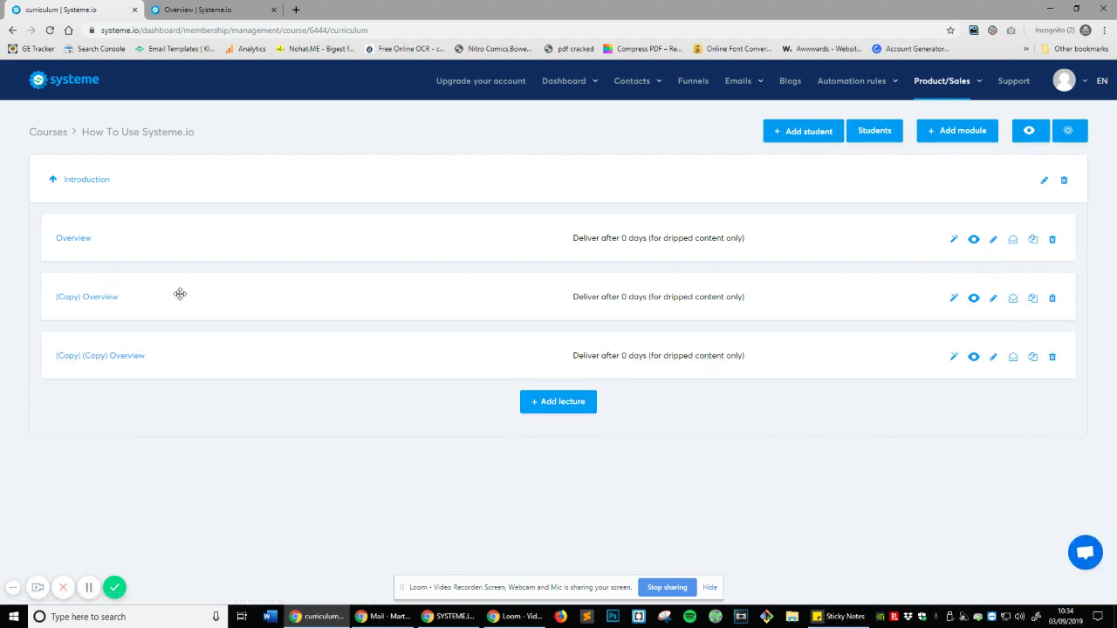
# Inspect the first copied lecture's page content and its name, delay and image settings without saving any change
pyautogui.click(953, 298)
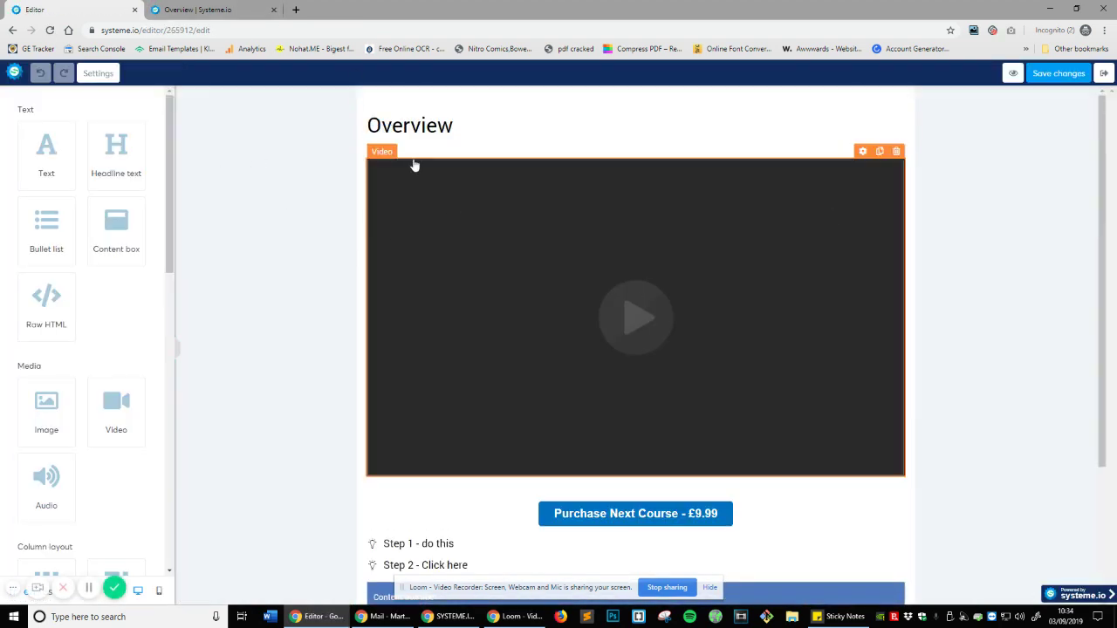
pyautogui.click(1104, 73)
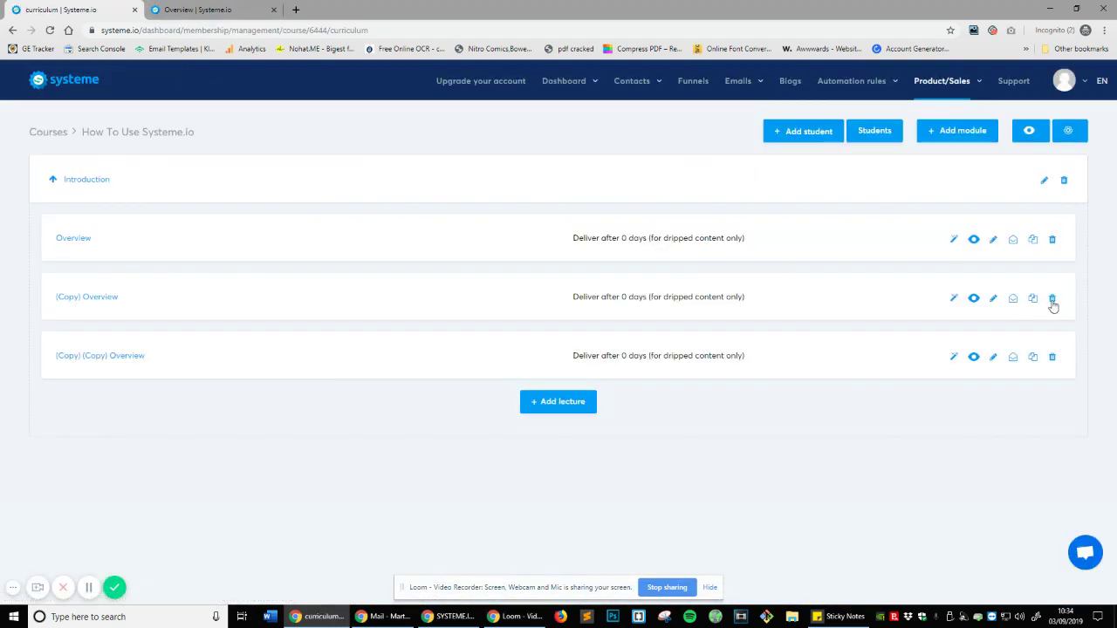
pyautogui.click(993, 301)
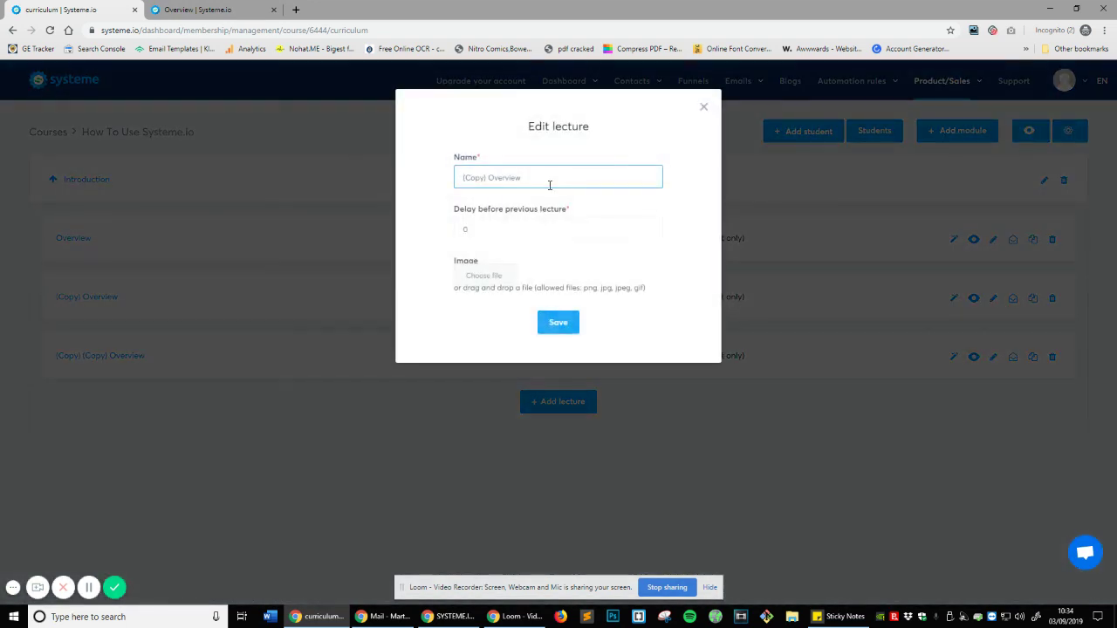
pyautogui.moveTo(549, 185); pyautogui.dragTo(249, 173)
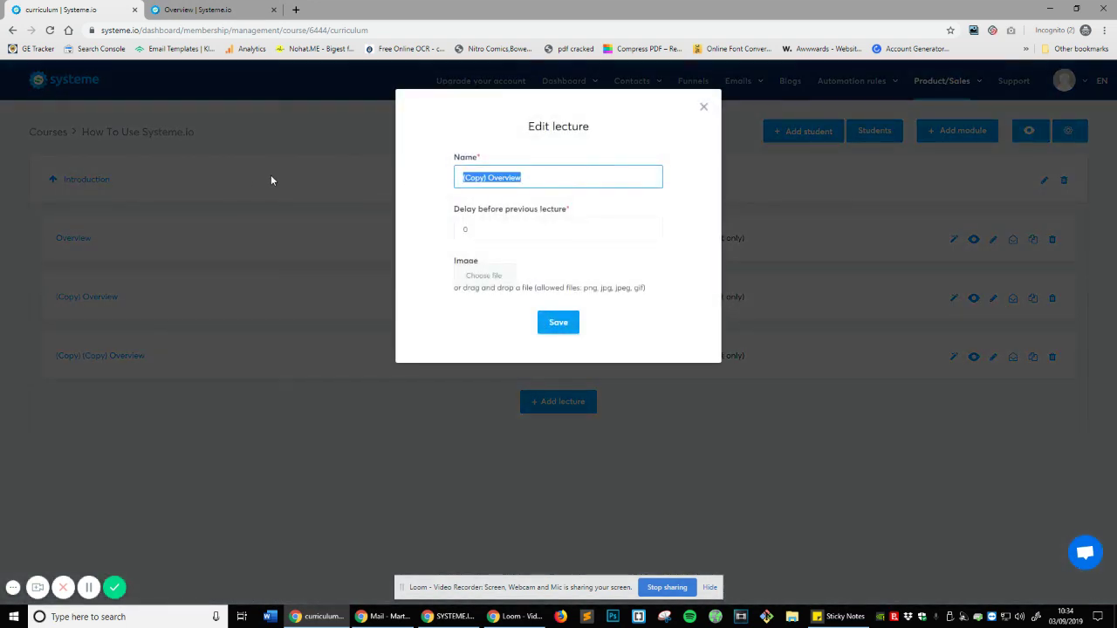
pyautogui.click(704, 107)
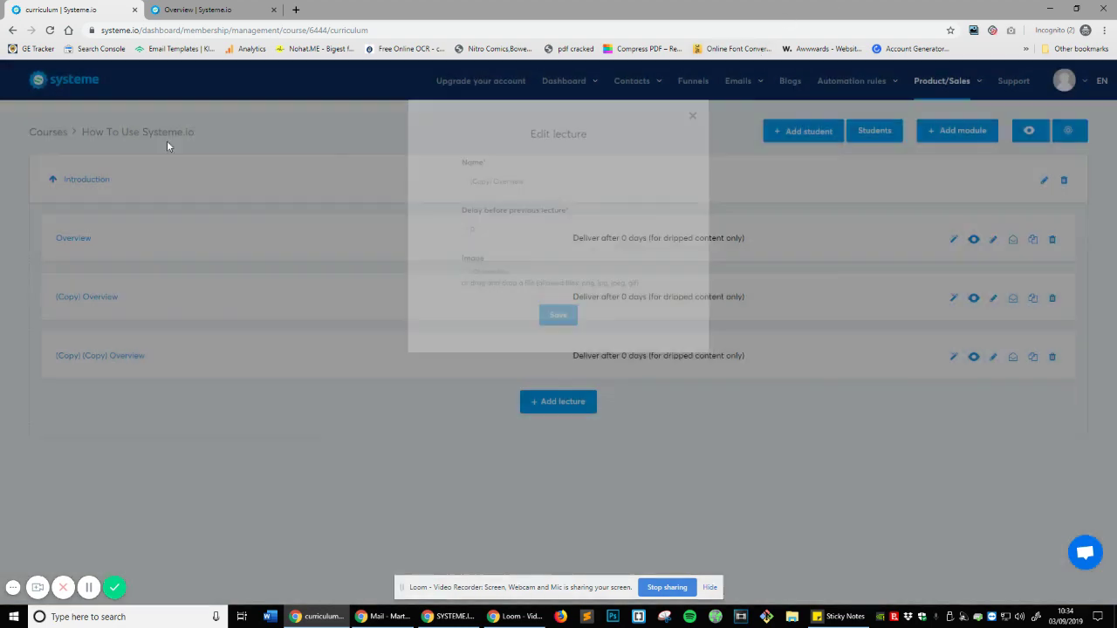
# Create a module named Module One in the course, keeping its title shown to students
pyautogui.click(951, 130)
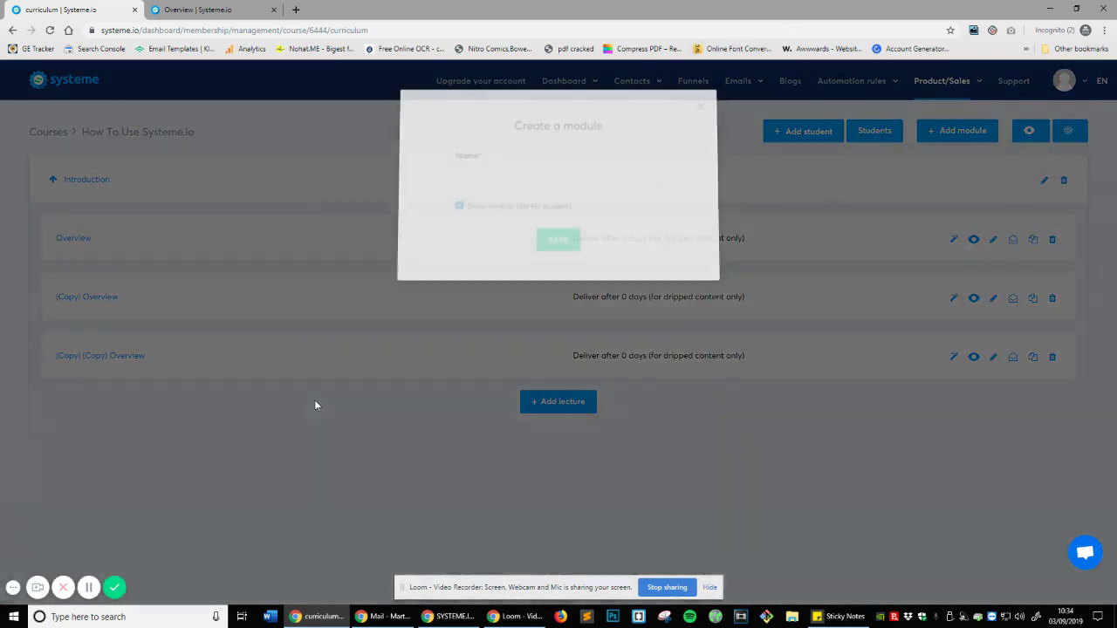
pyautogui.click(511, 177)
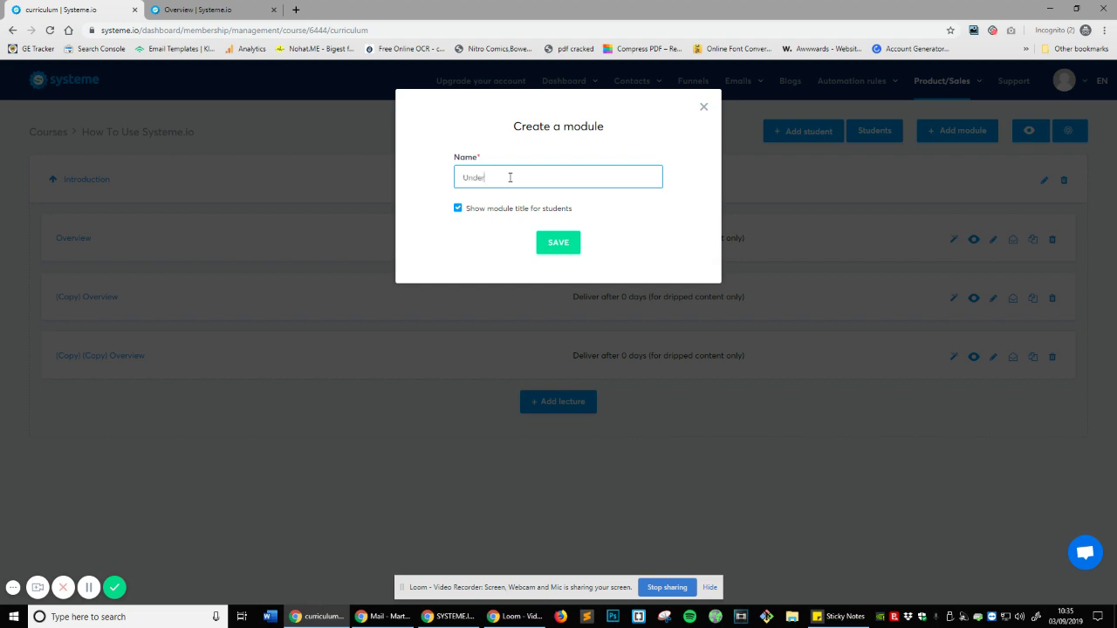
pyautogui.doubleClick(509, 177)
pyautogui.write('Module O')
pyautogui.click(570, 243)
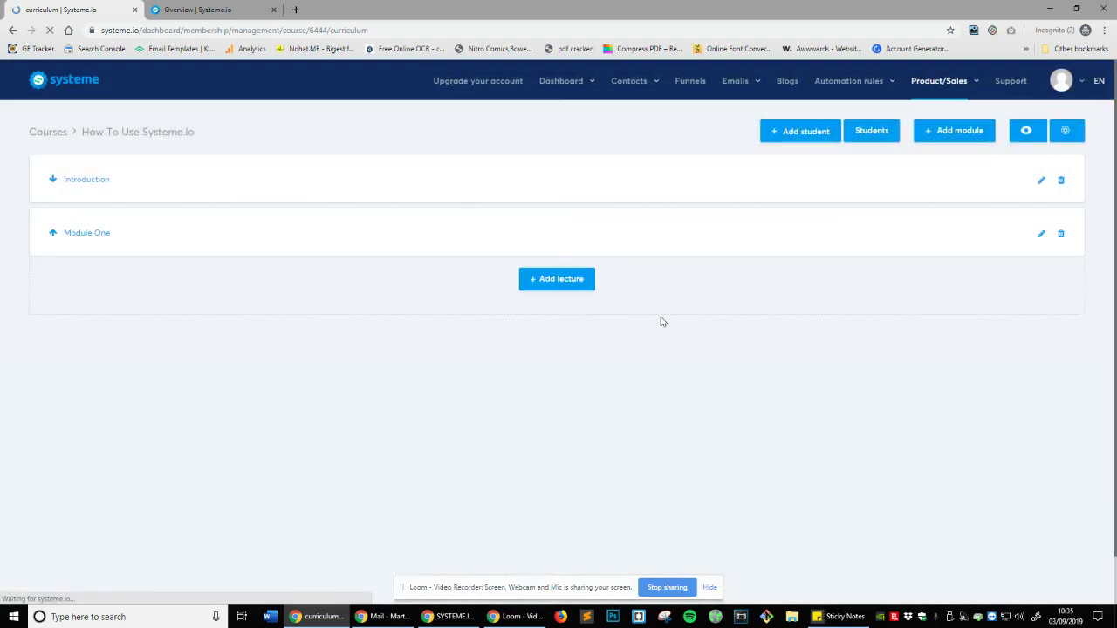
pyautogui.click(83, 180)
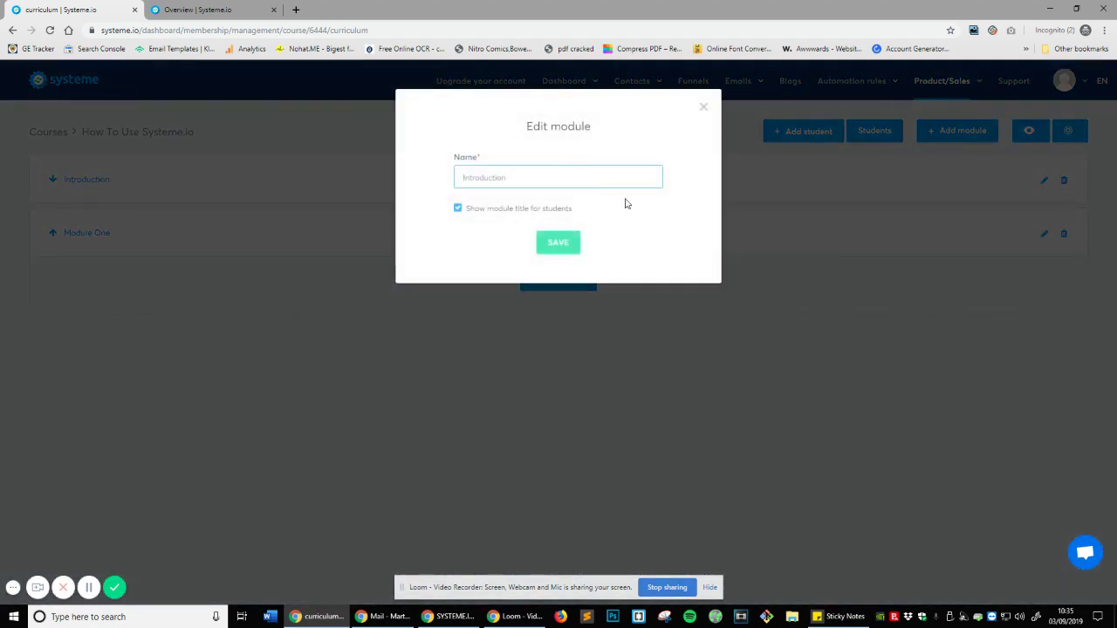
pyautogui.click(694, 113)
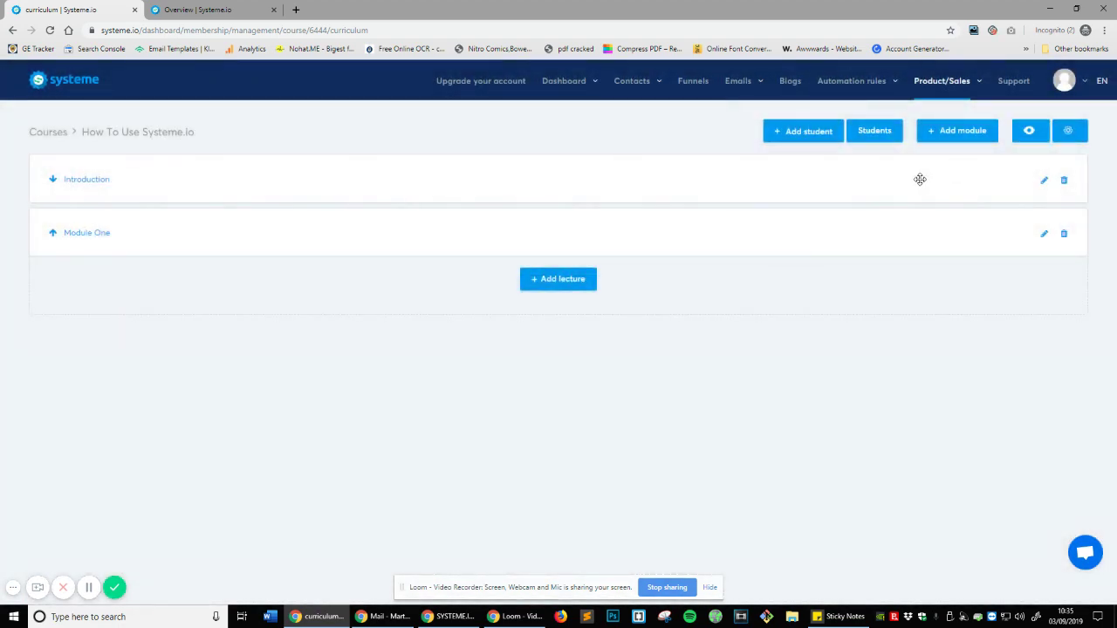
pyautogui.click(84, 237)
pyautogui.press('Escape')
# Expand the Introduction module and move both copied Overview lectures from it into Module One
pyautogui.click(52, 181)
pyautogui.click(52, 180)
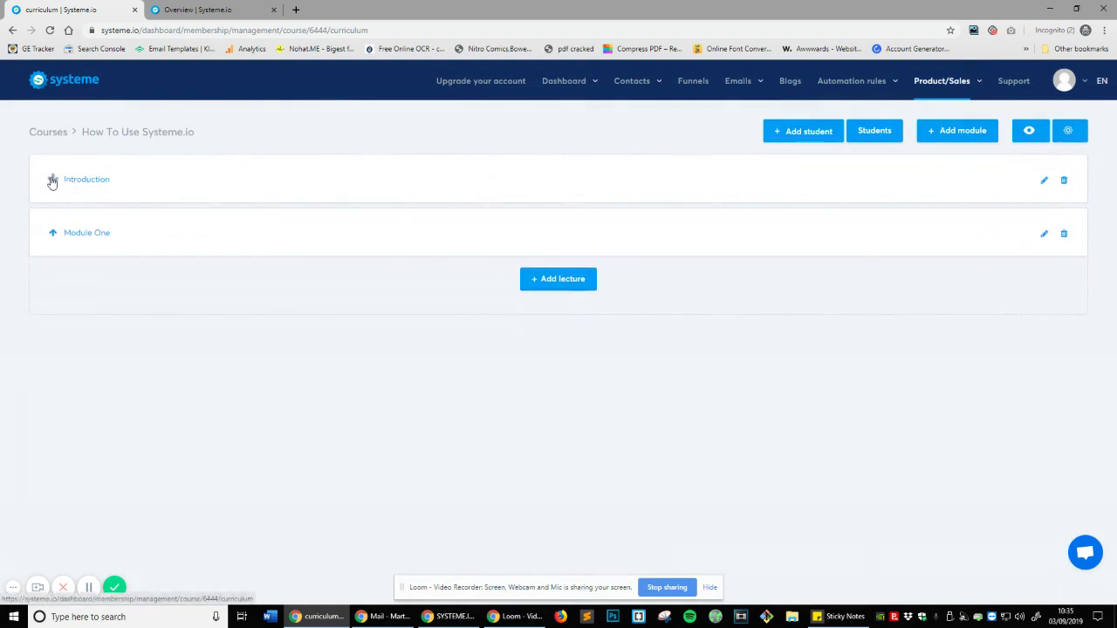
pyautogui.click(53, 181)
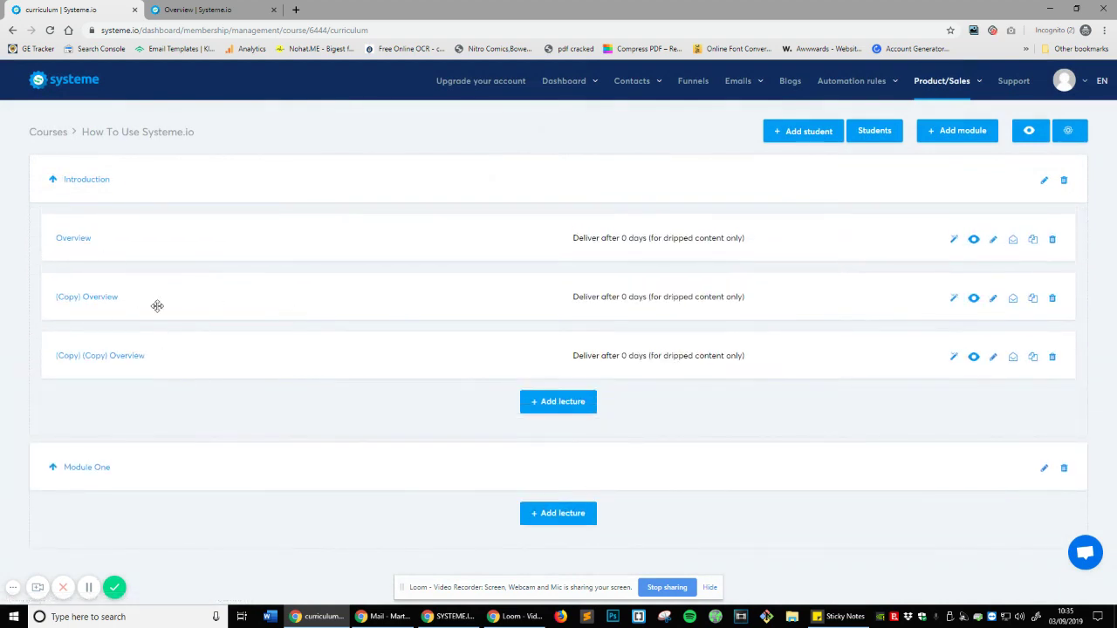
pyautogui.moveTo(154, 306); pyautogui.dragTo(271, 515)
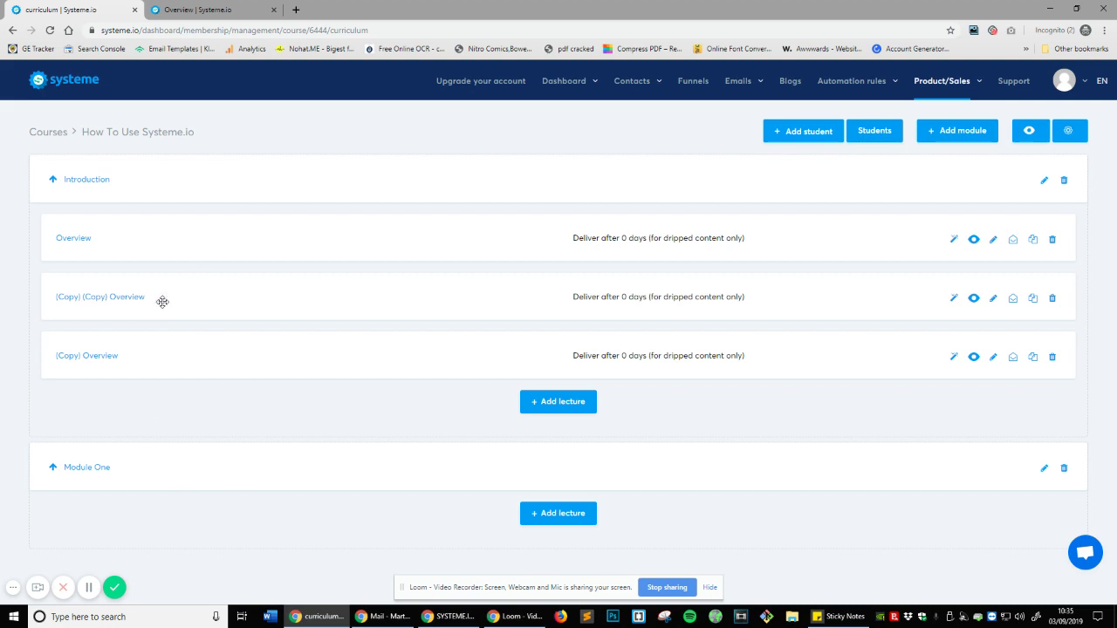
pyautogui.moveTo(160, 302); pyautogui.dragTo(353, 521)
pyautogui.moveTo(92, 242); pyautogui.dragTo(145, 233)
pyautogui.moveTo(121, 301); pyautogui.dragTo(890, 528)
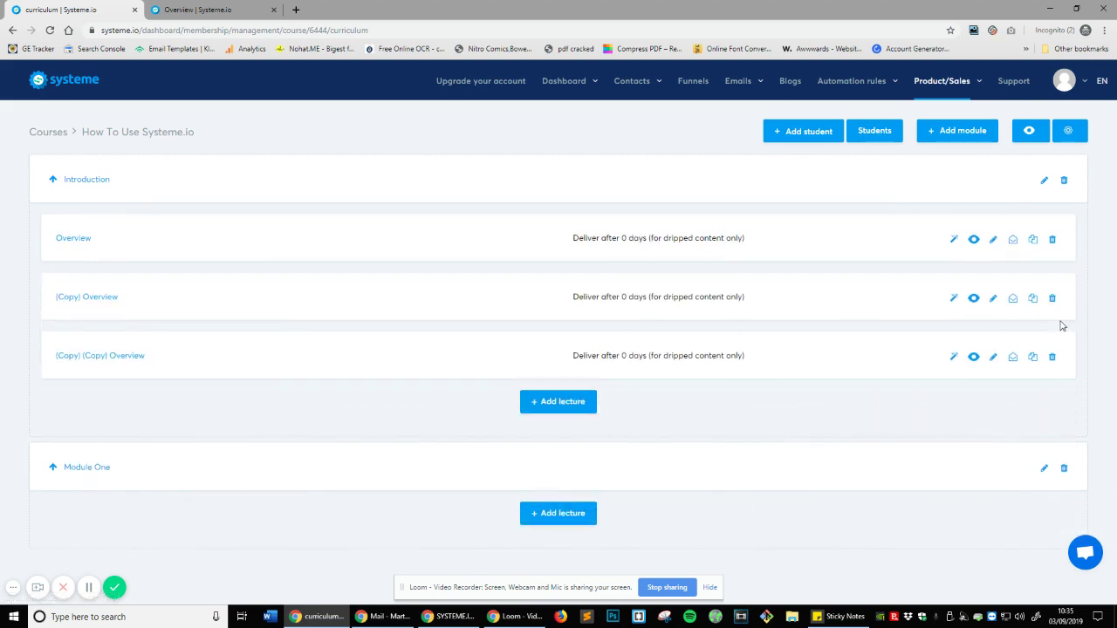
pyautogui.moveTo(678, 291); pyautogui.dragTo(860, 542)
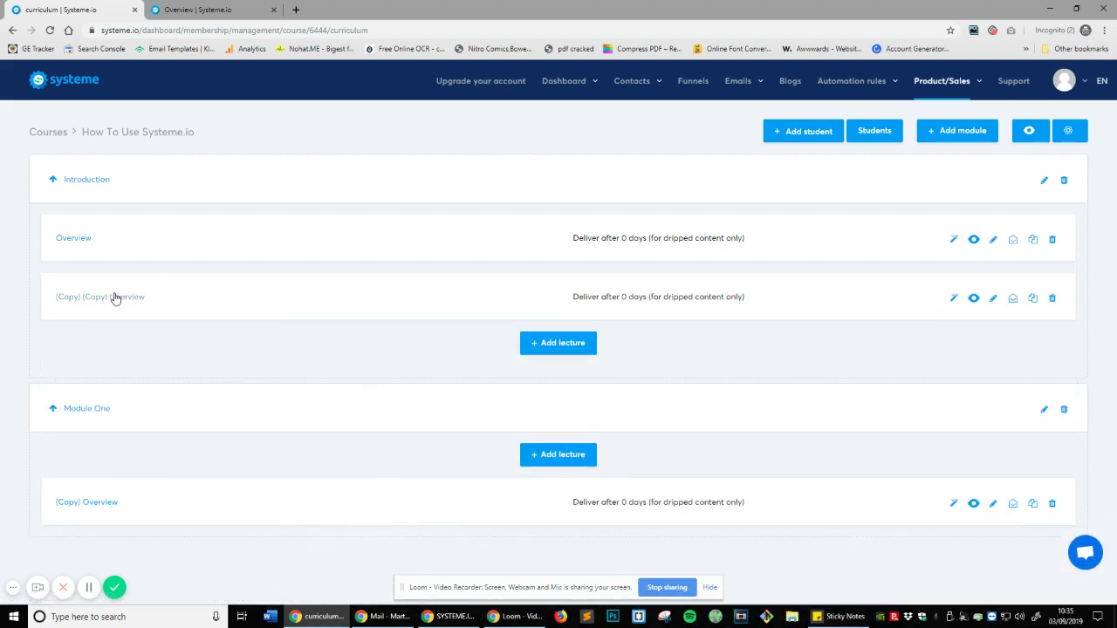
pyautogui.moveTo(112, 295); pyautogui.dragTo(139, 417)
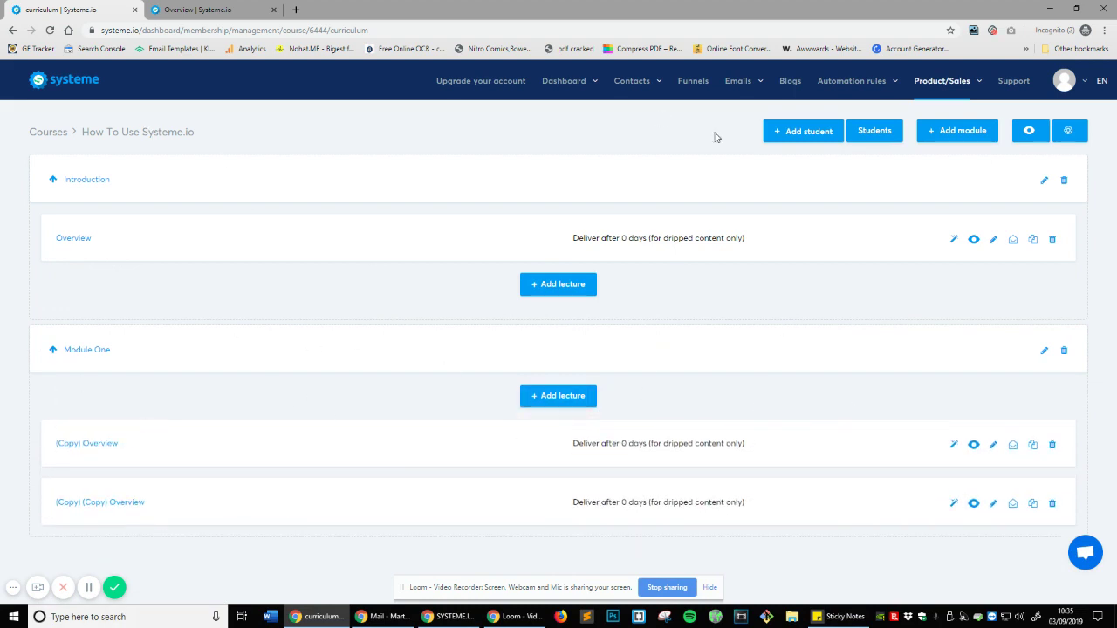
# Collapse the Introduction module and rename the first copied lecture in Module One as Understanding The Dashboard
pyautogui.click(53, 179)
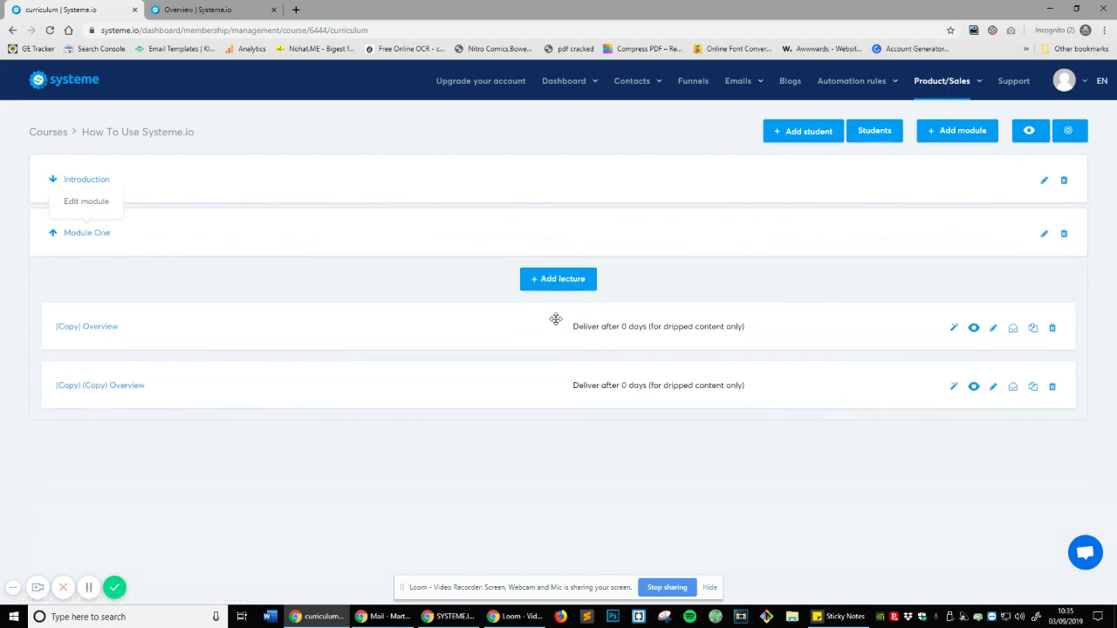
pyautogui.click(993, 328)
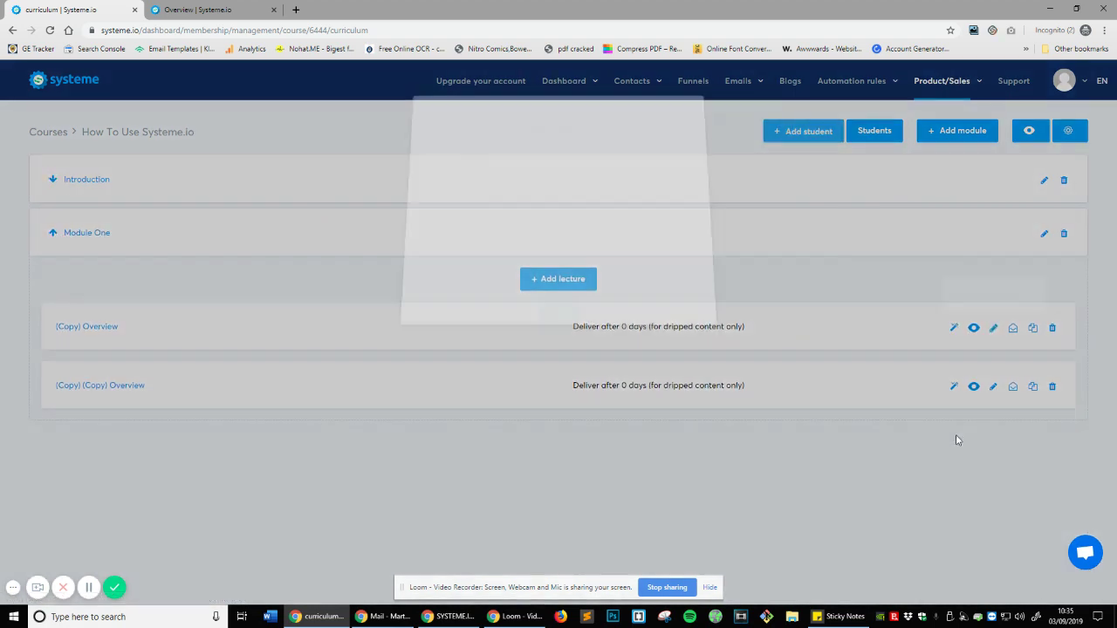
pyautogui.tripleClick(495, 171)
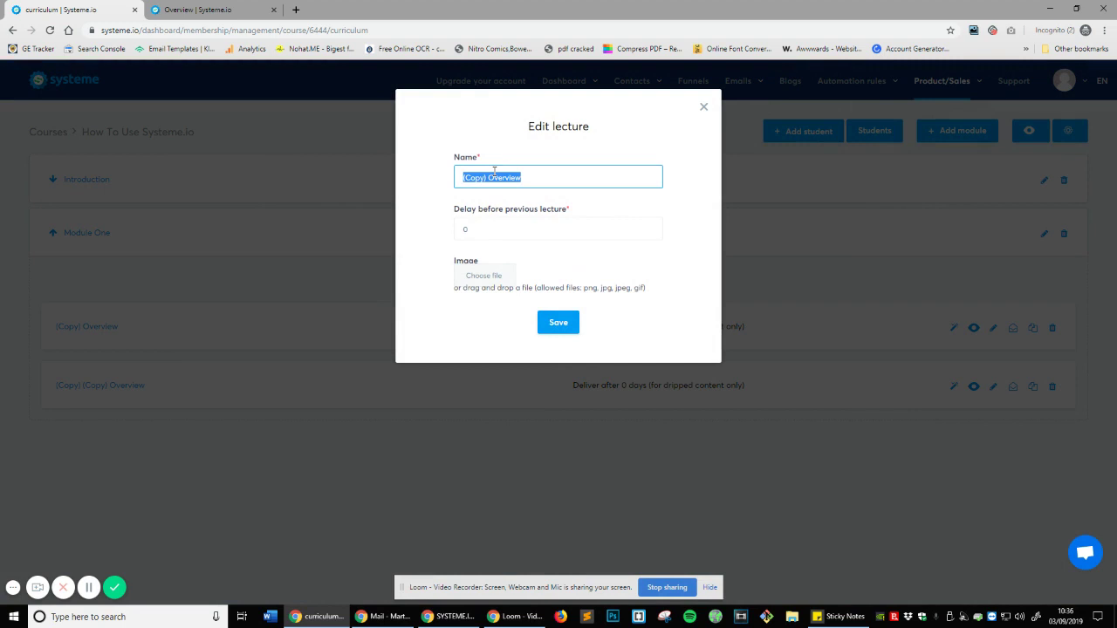
pyautogui.write('Dashboard')
pyautogui.doubleClick(494, 177)
pyautogui.click(463, 179)
pyautogui.write('Under')
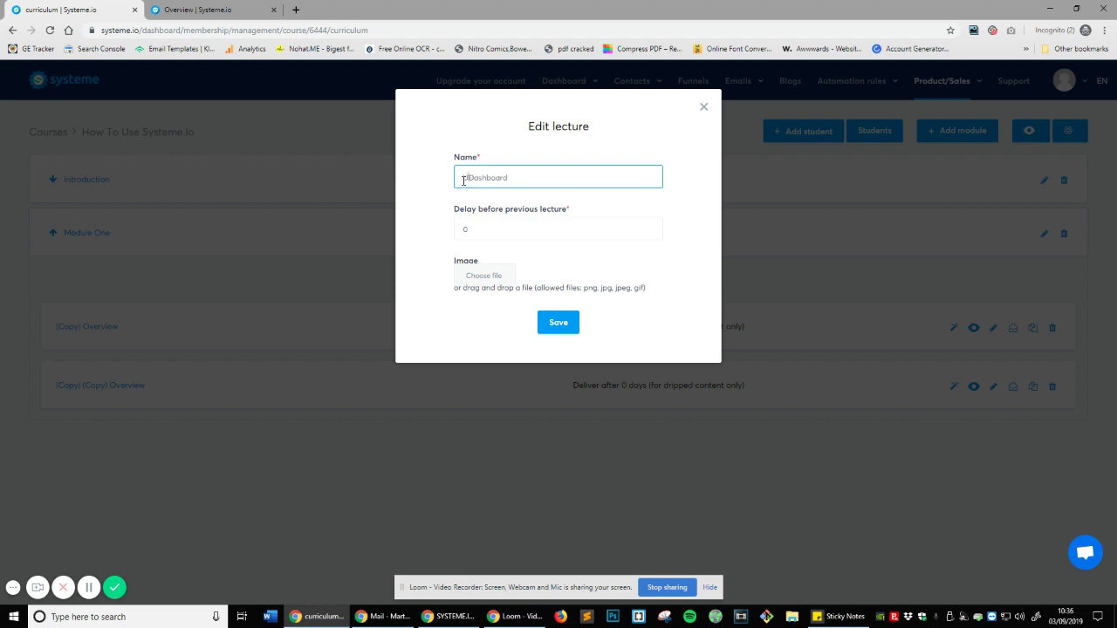
pyautogui.write('standing The')
pyautogui.click(564, 323)
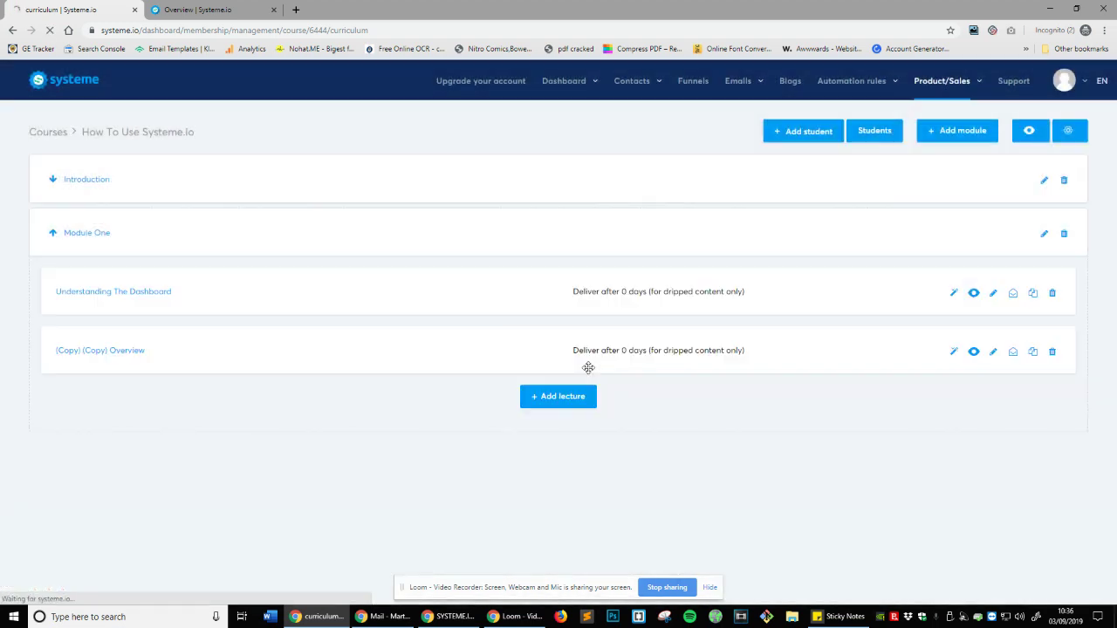
# Review the Understanding The Dashboard lecture's page content and video settings in the editor, and exit without changes
pyautogui.click(954, 295)
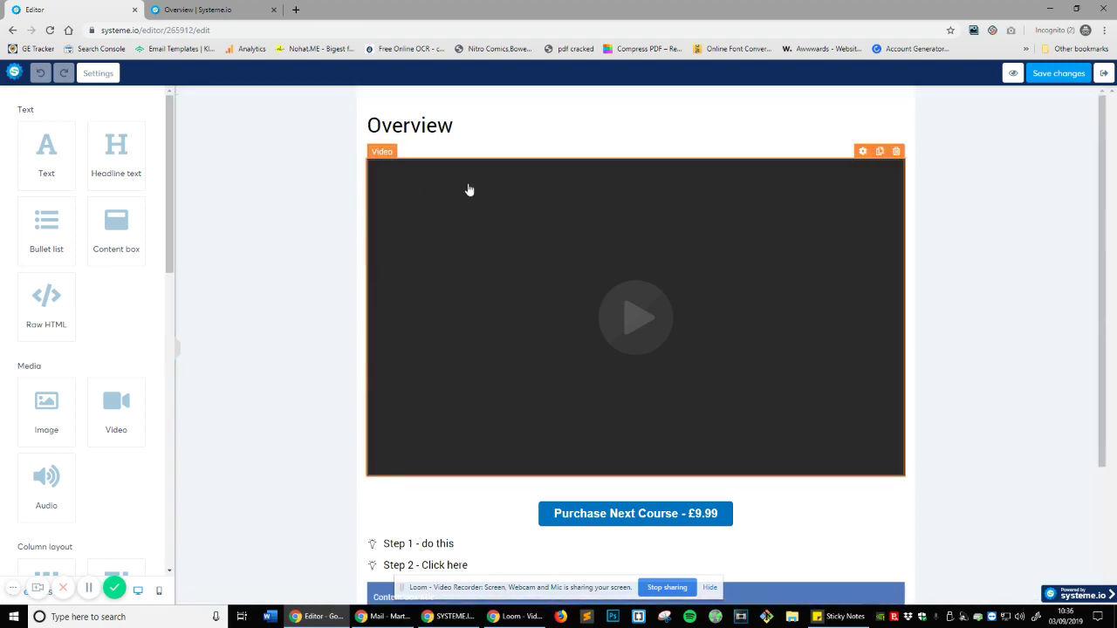
pyautogui.scroll(-2, 562, 312)
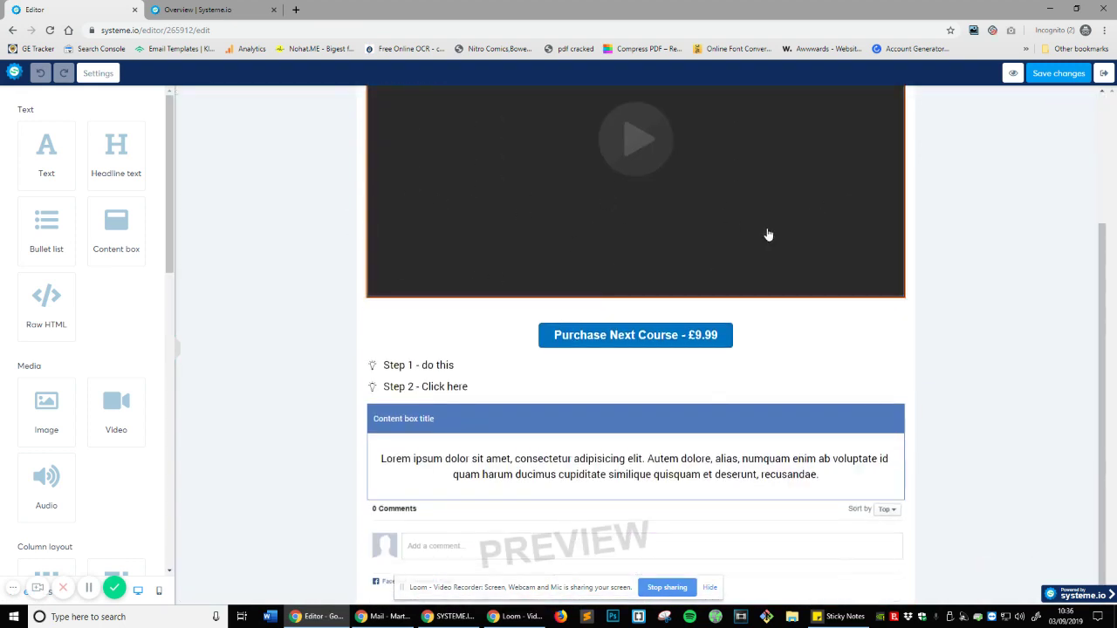
pyautogui.scroll(2, 843, 204)
pyautogui.click(862, 166)
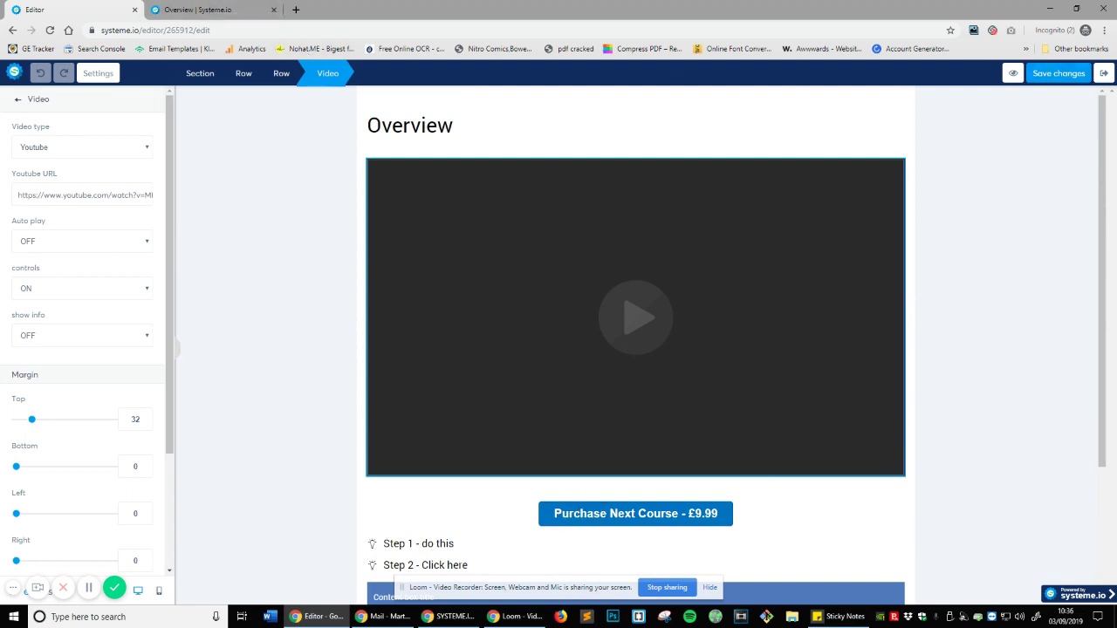
pyautogui.click(1101, 74)
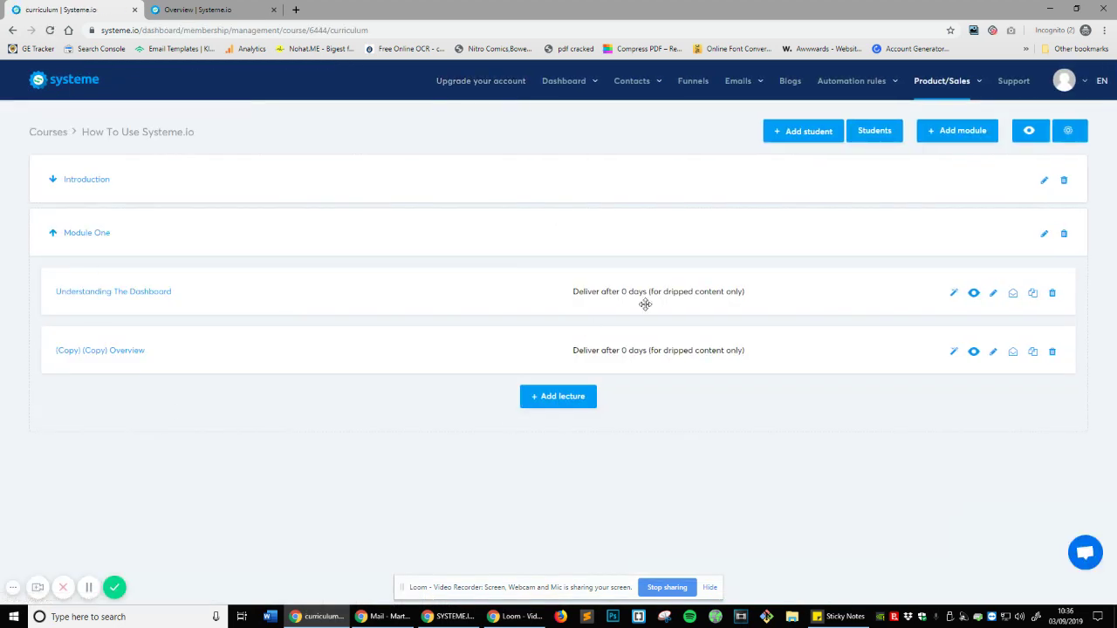
# Collapse Module One and create another module named Module Two
pyautogui.click(52, 234)
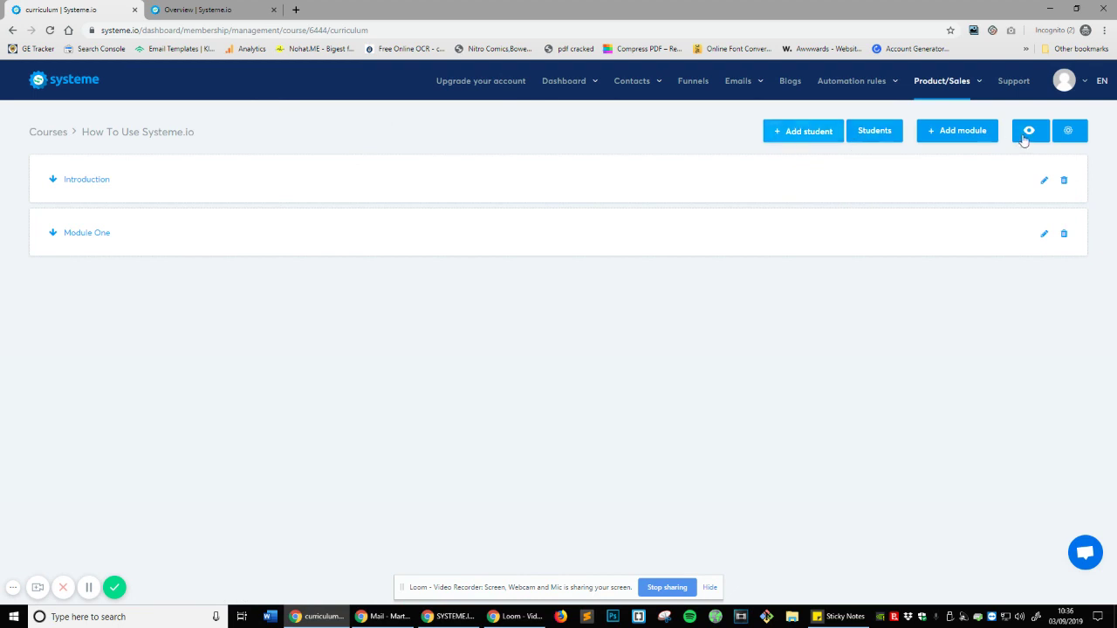
pyautogui.click(957, 133)
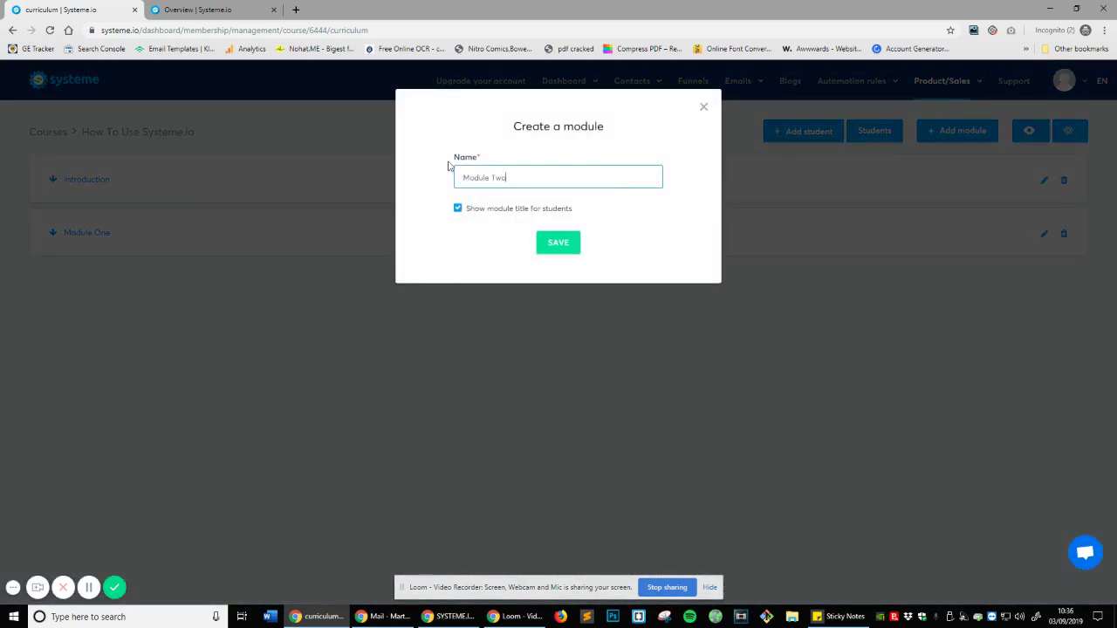
pyautogui.click(548, 244)
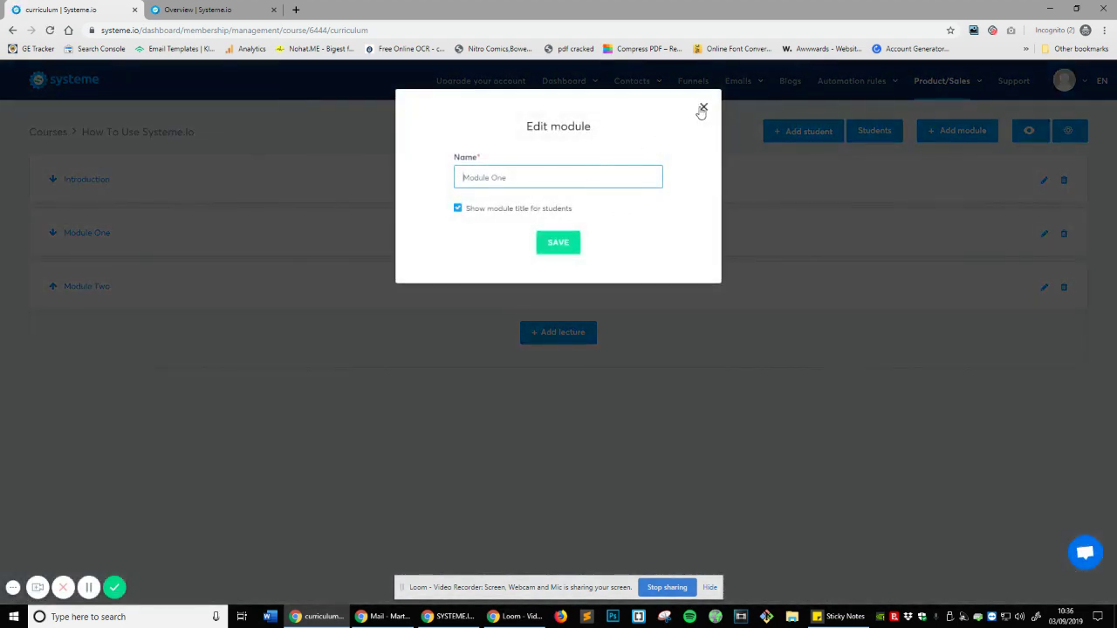
pyautogui.click(701, 110)
# Rename the remaining copied lecture in Module One as Understanding Contacts with a delay of 0, and save it
pyautogui.click(55, 235)
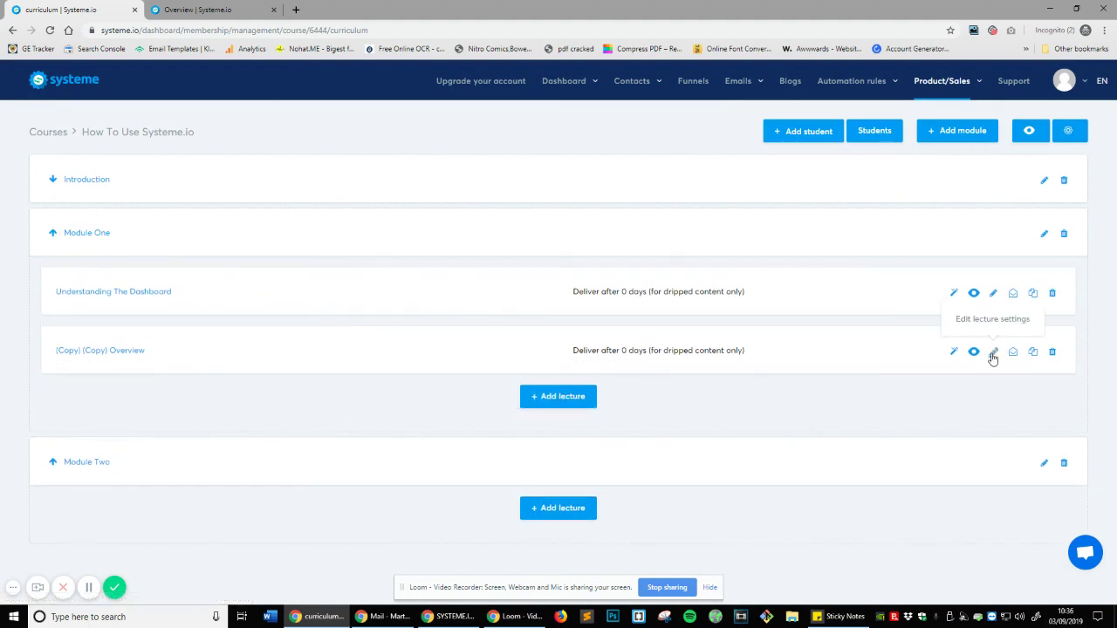
pyautogui.click(993, 354)
pyautogui.moveTo(563, 177); pyautogui.dragTo(199, 179)
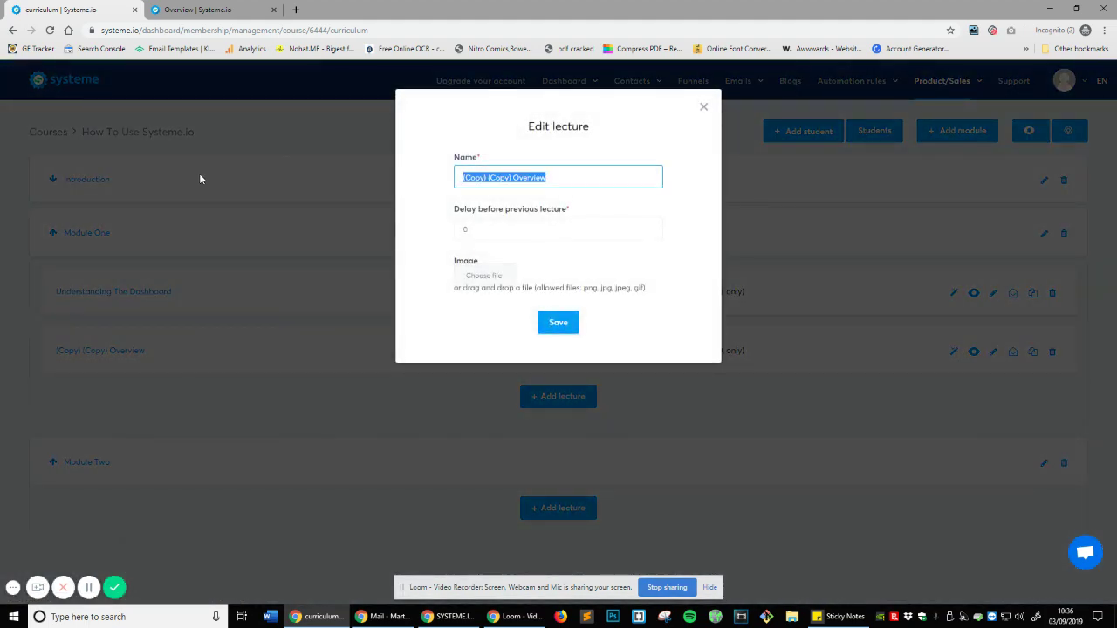
pyautogui.write('Contact')
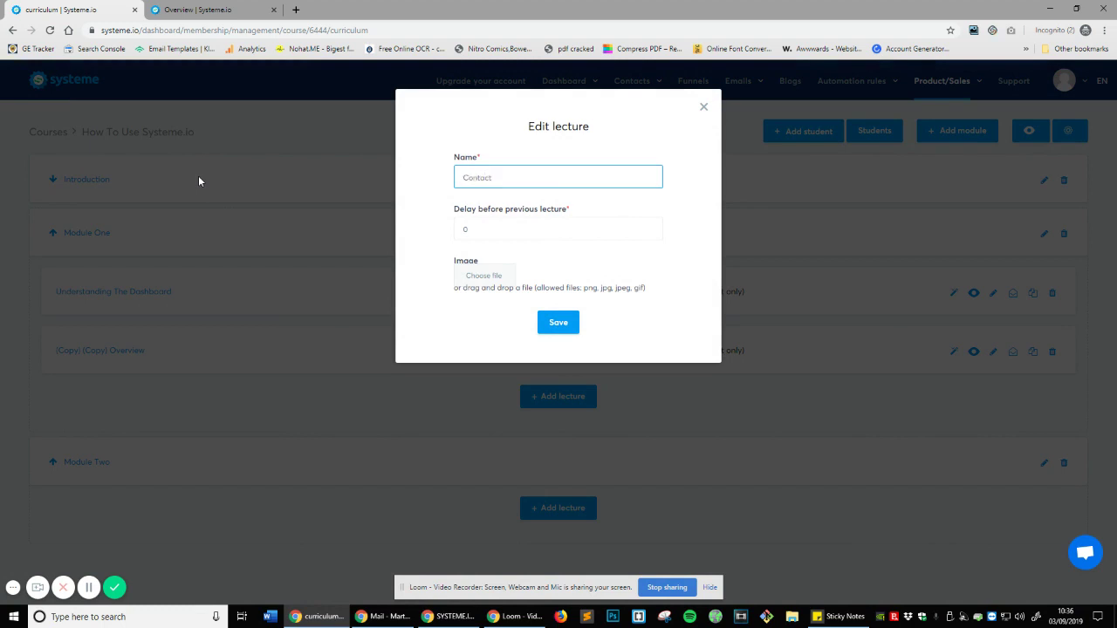
pyautogui.press('Tab')
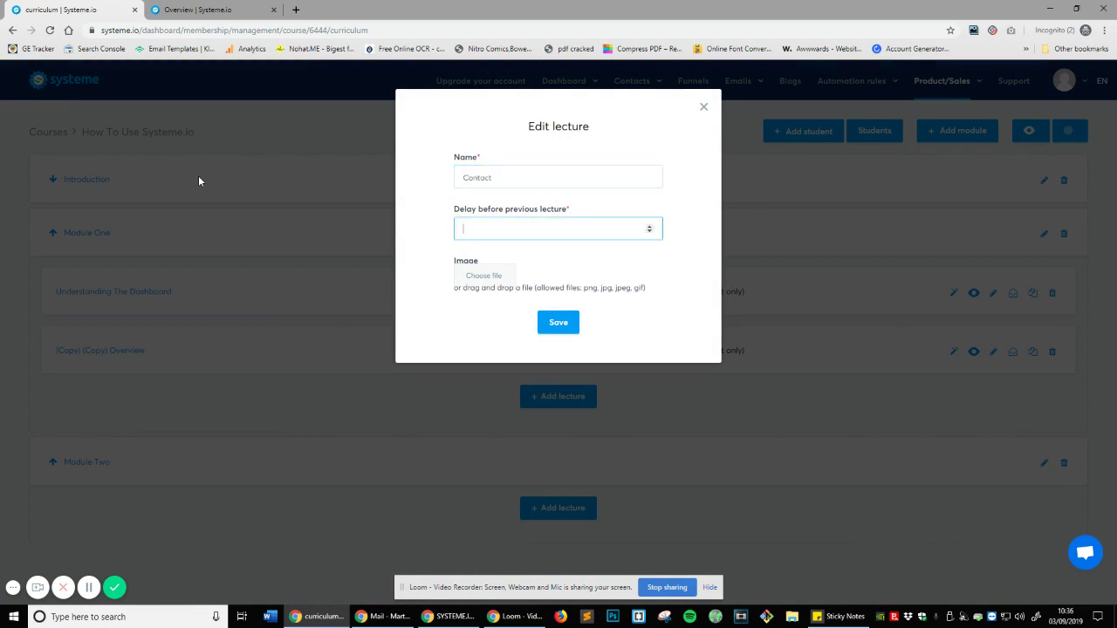
pyautogui.click(462, 181)
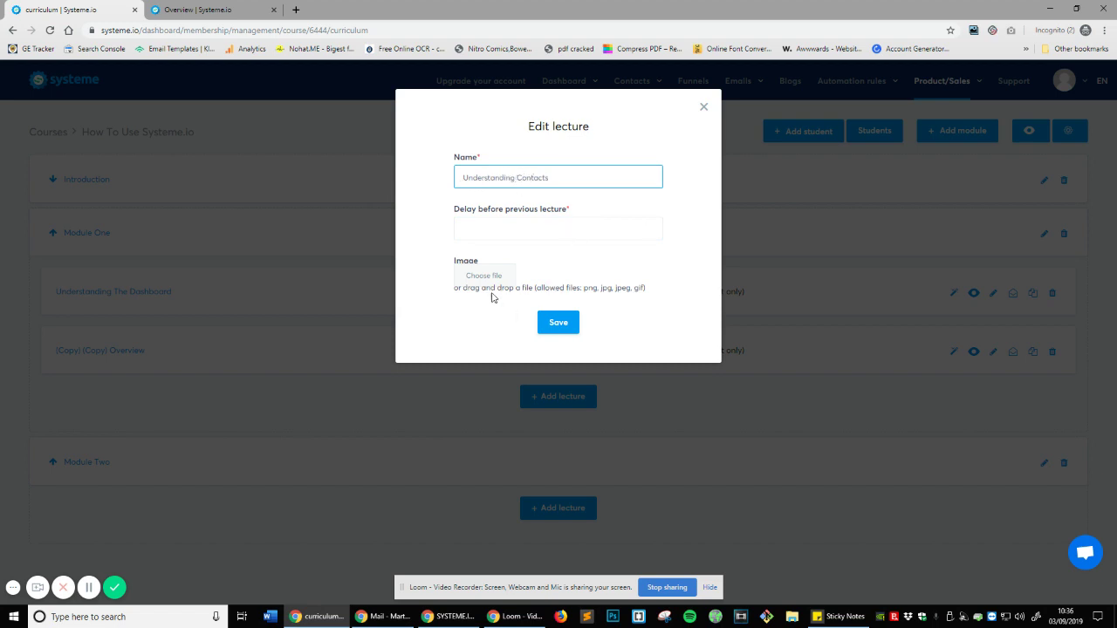
pyautogui.click(559, 325)
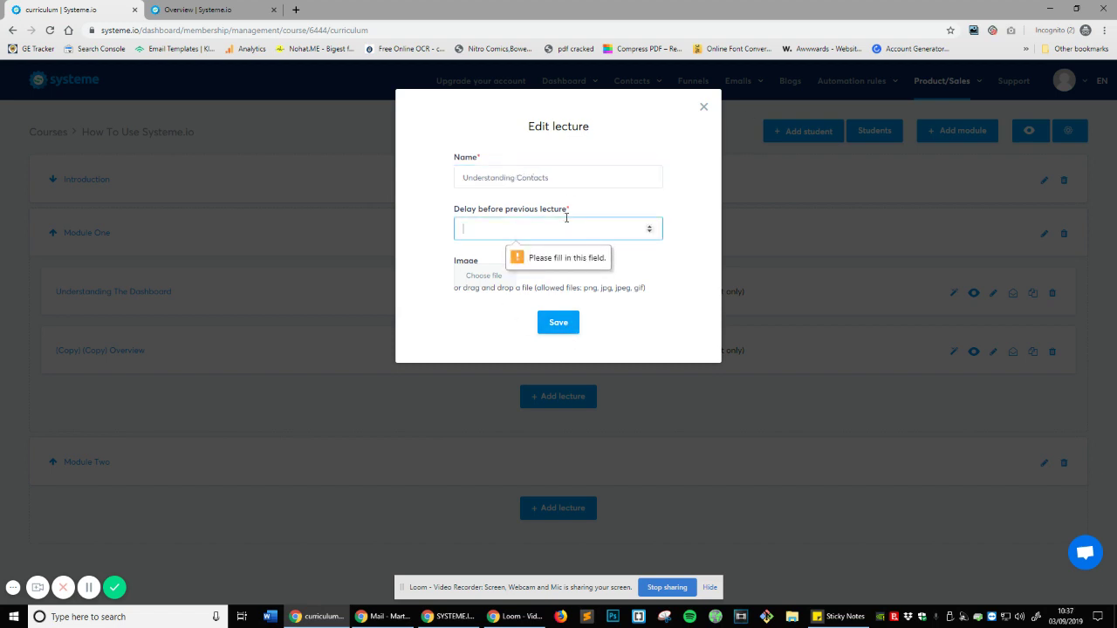
pyautogui.write('0')
pyautogui.click(564, 325)
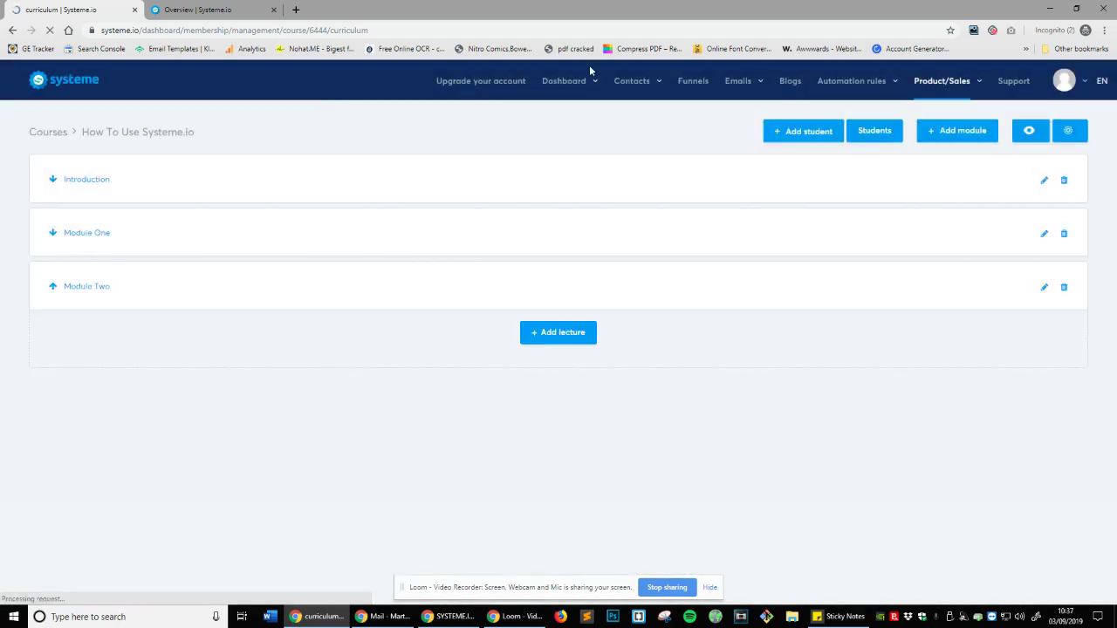
# Preview the course as students see it, checking the Overview lecture and Module One's lecture list, and return to the course page
pyautogui.click(1029, 131)
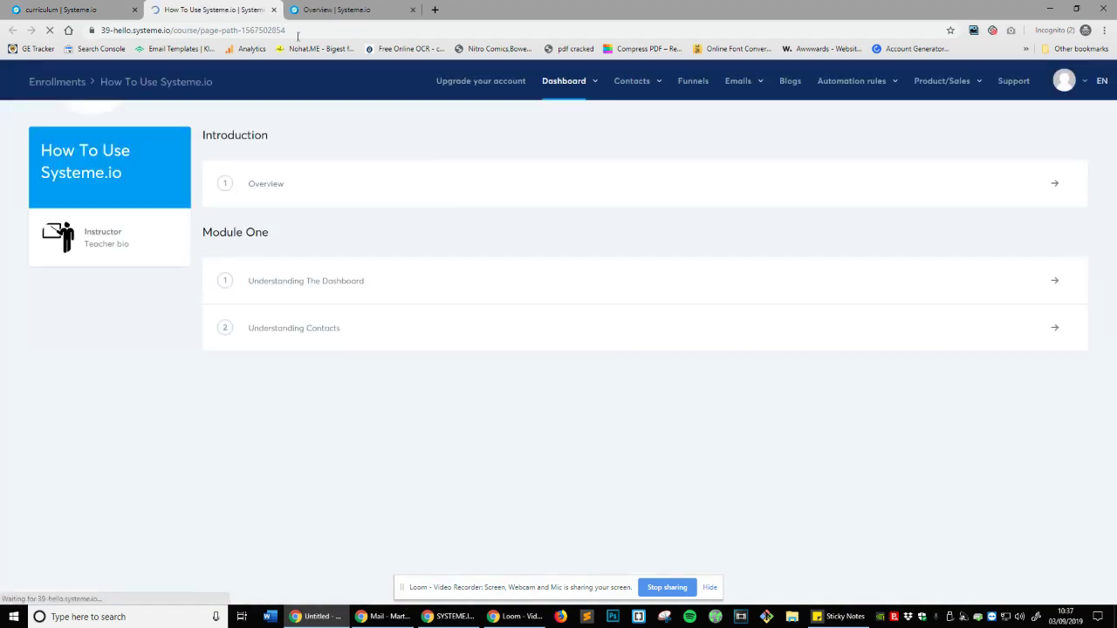
pyautogui.scroll(-2, 632, 365)
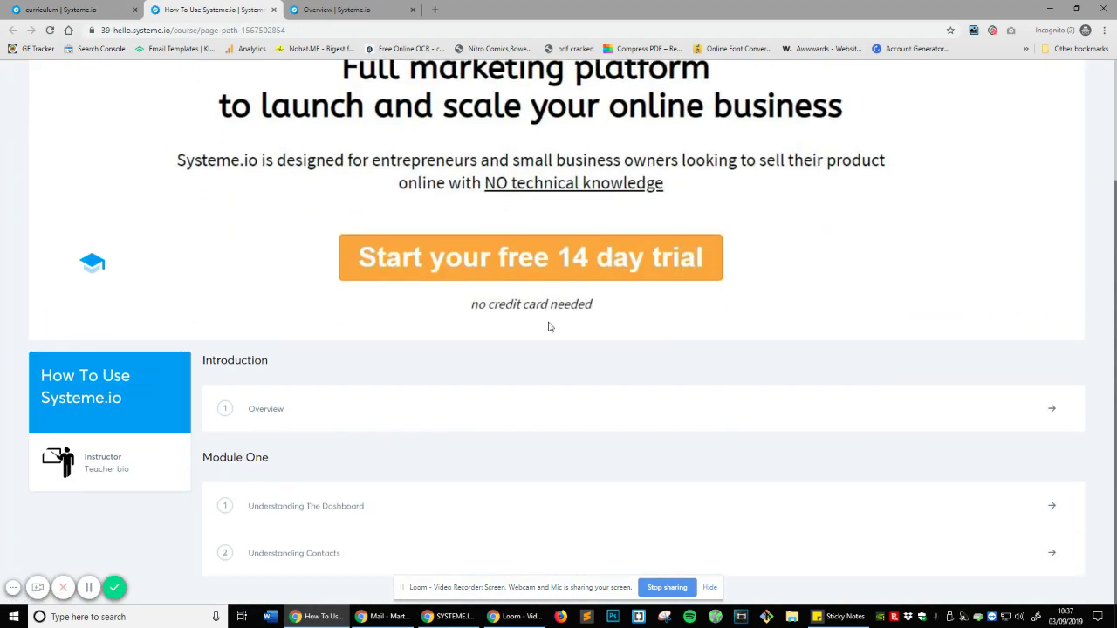
pyautogui.click(224, 410)
pyautogui.scroll(-1, 419, 355)
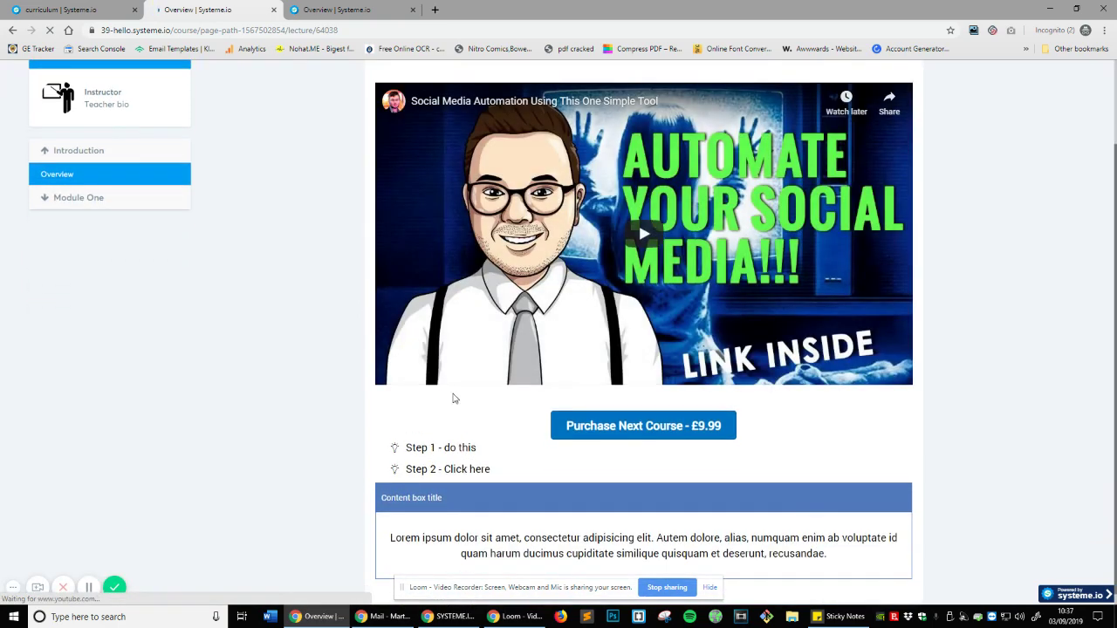
pyautogui.click(117, 199)
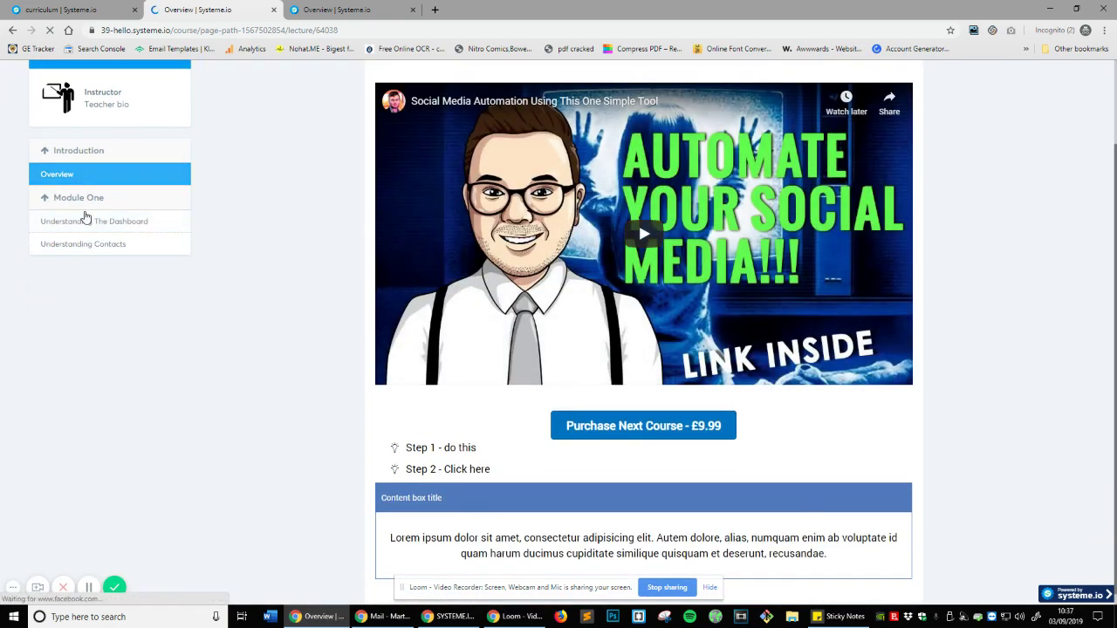
pyautogui.hotkey('alt', 'Left')
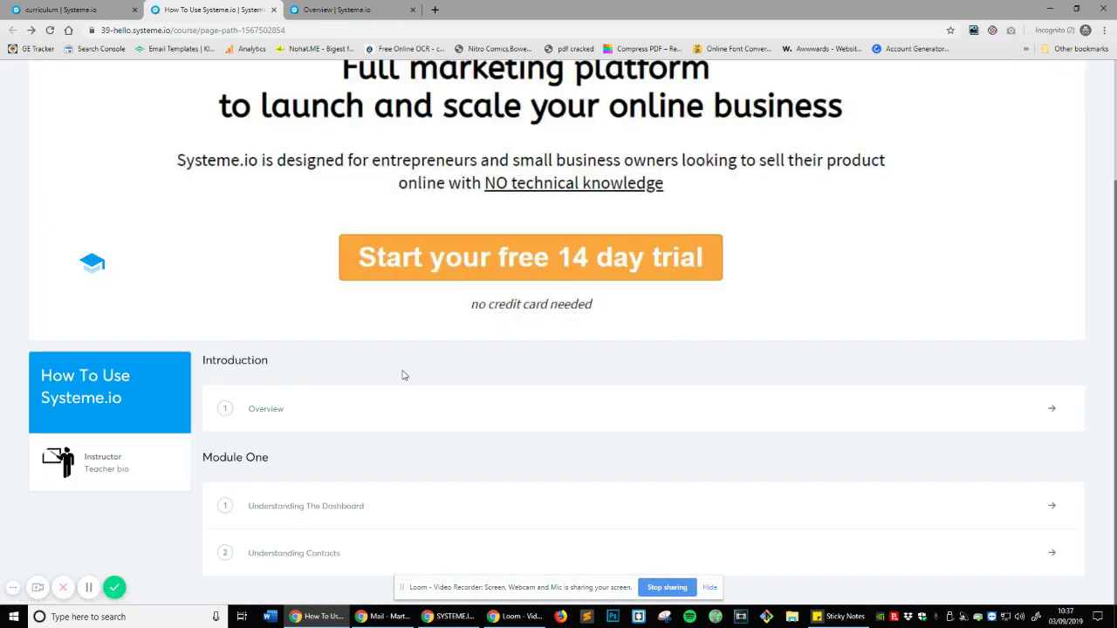
# Check the Understanding The Dashboard lecture in the student view, and return to the course curriculum
pyautogui.click(1059, 512)
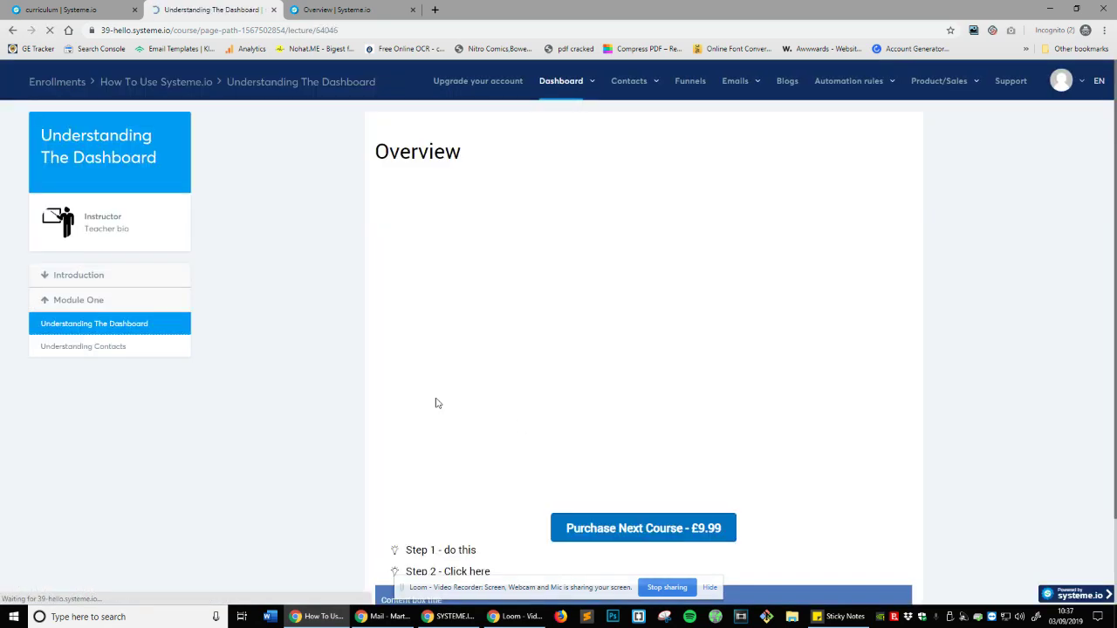
pyautogui.hotkey('alt', 'Left')
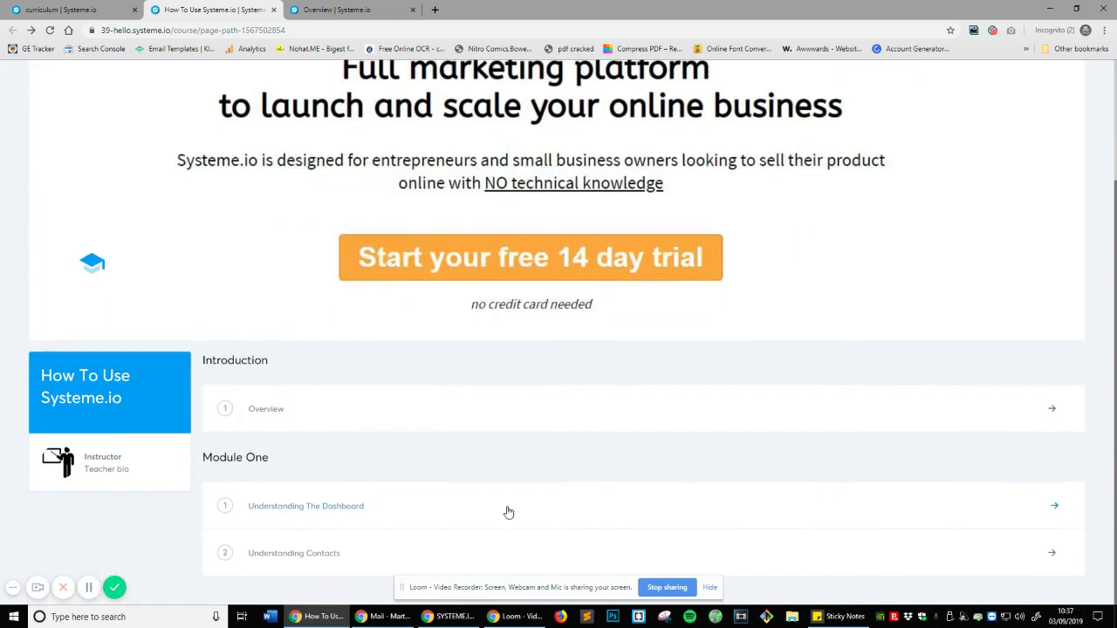
pyautogui.click(87, 10)
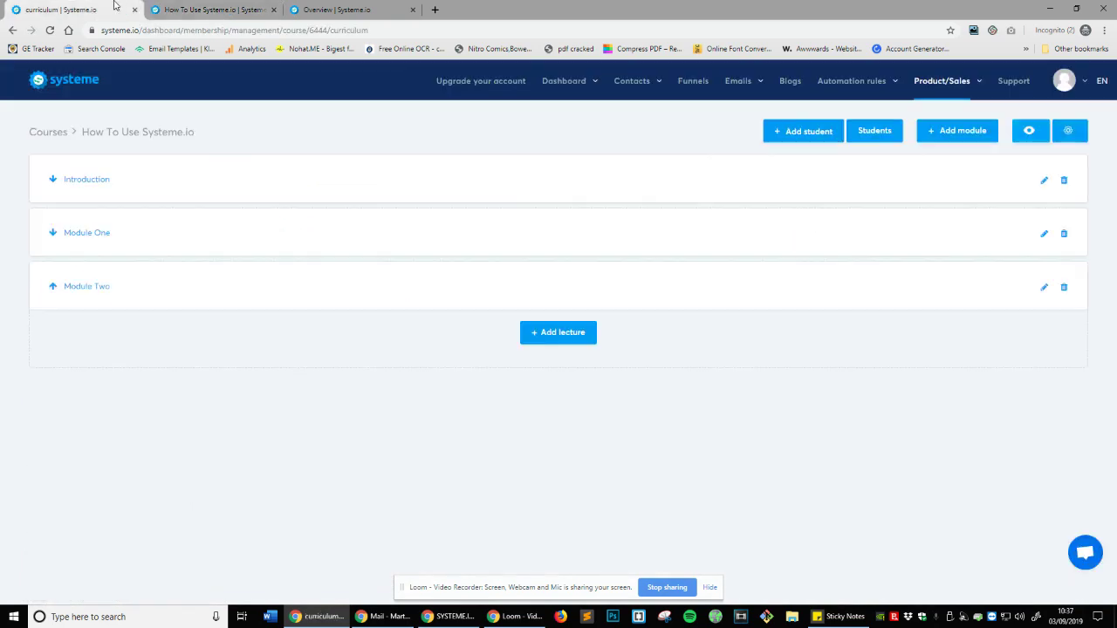
# Add a lecture named Test to Module Two, choosing its page type, and leave the page editor after saving the lecture
pyautogui.click(563, 337)
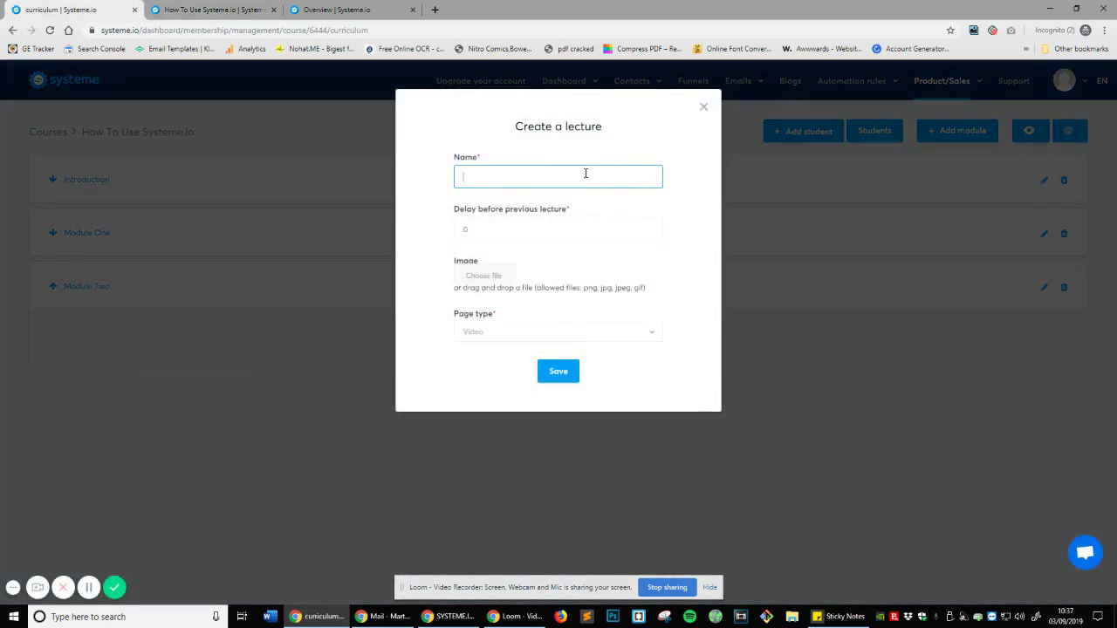
pyautogui.write('Test')
pyautogui.click(571, 344)
pyautogui.click(542, 373)
pyautogui.click(559, 370)
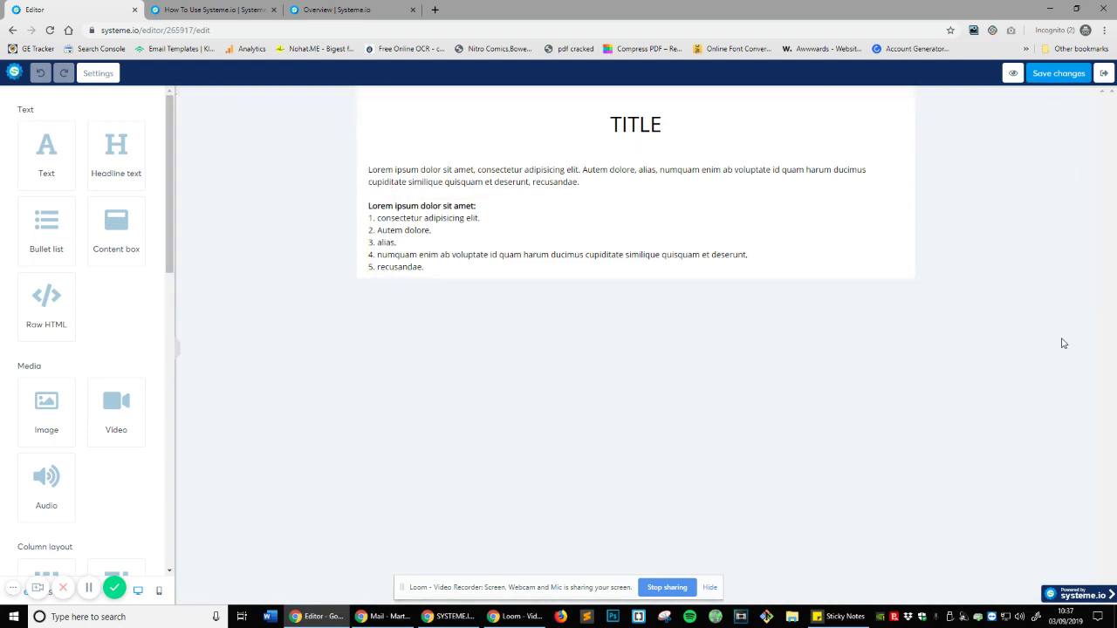
pyautogui.click(1104, 73)
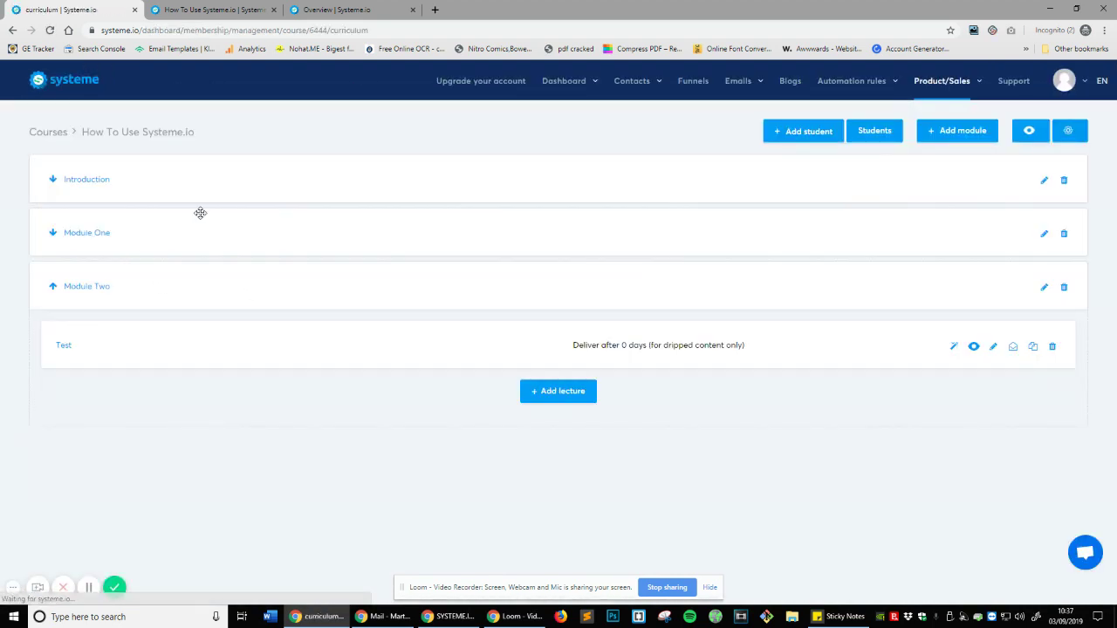
# Preview the updated course as students see it and open Module Two's Test lecture
pyautogui.click(1029, 132)
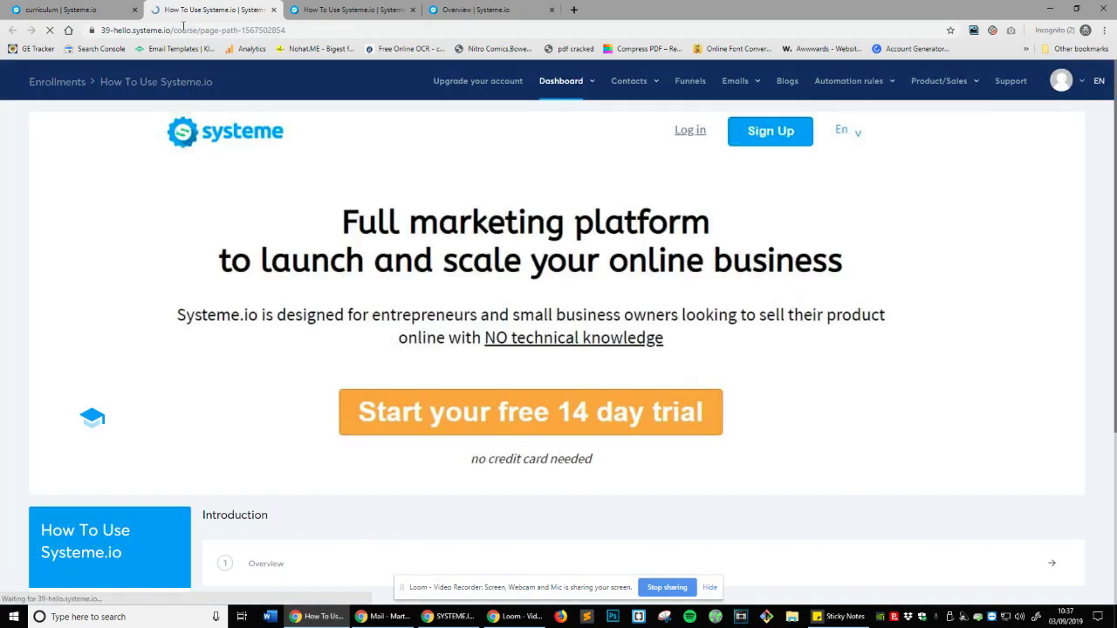
pyautogui.scroll(-3, 719, 383)
pyautogui.click(259, 555)
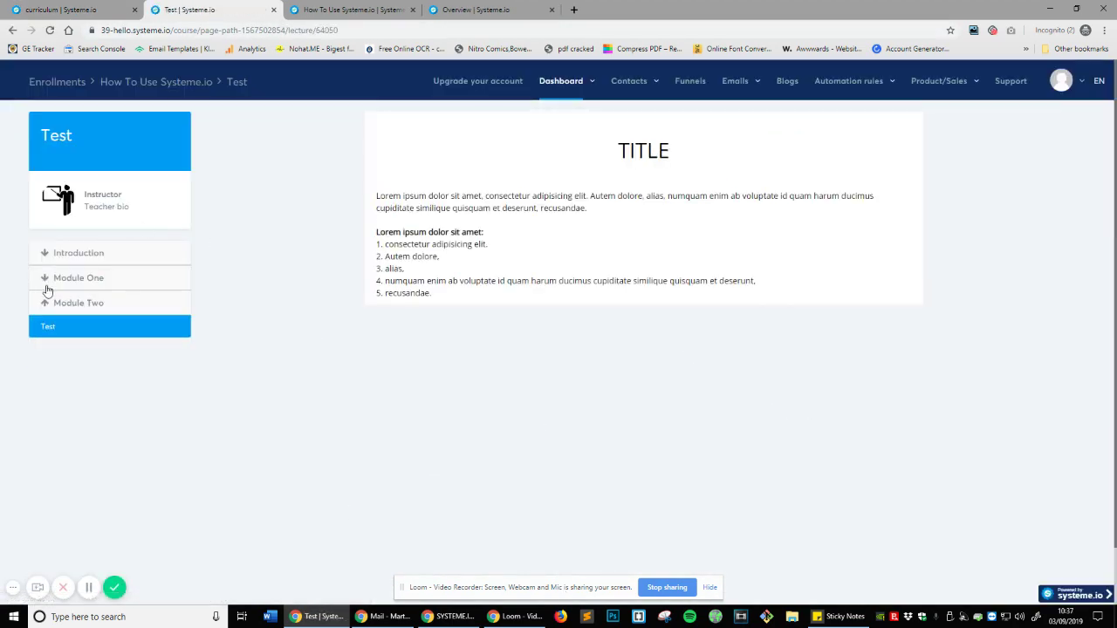
# View Module One's Understanding The Dashboard and Understanding Contacts lectures in the student view, and return to Module Two's Test lecture
pyautogui.click(45, 284)
pyautogui.click(100, 325)
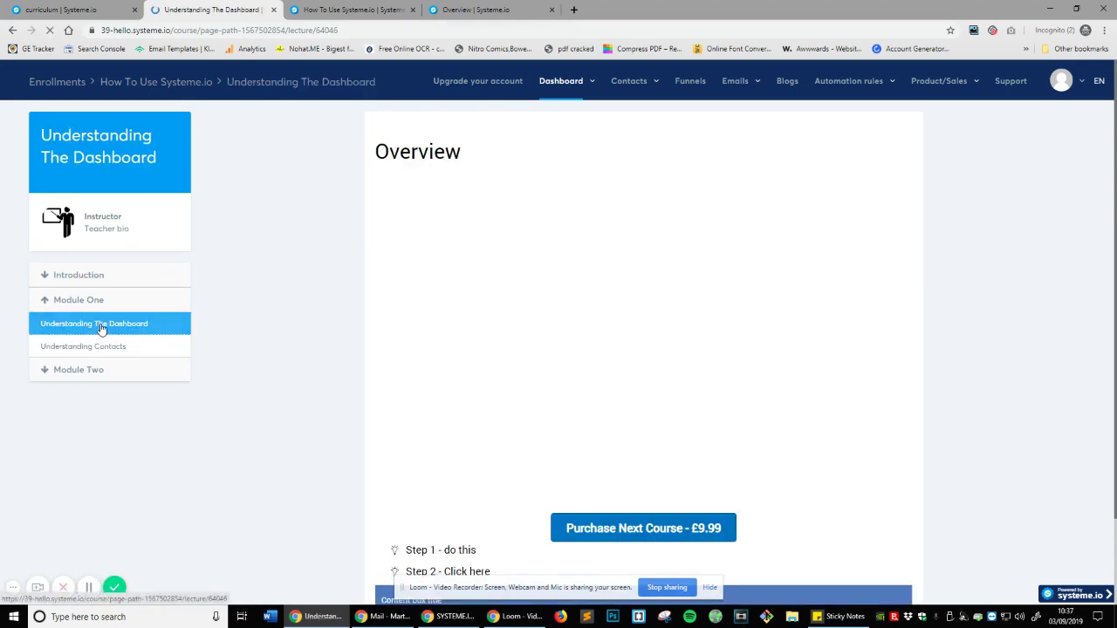
pyautogui.click(66, 347)
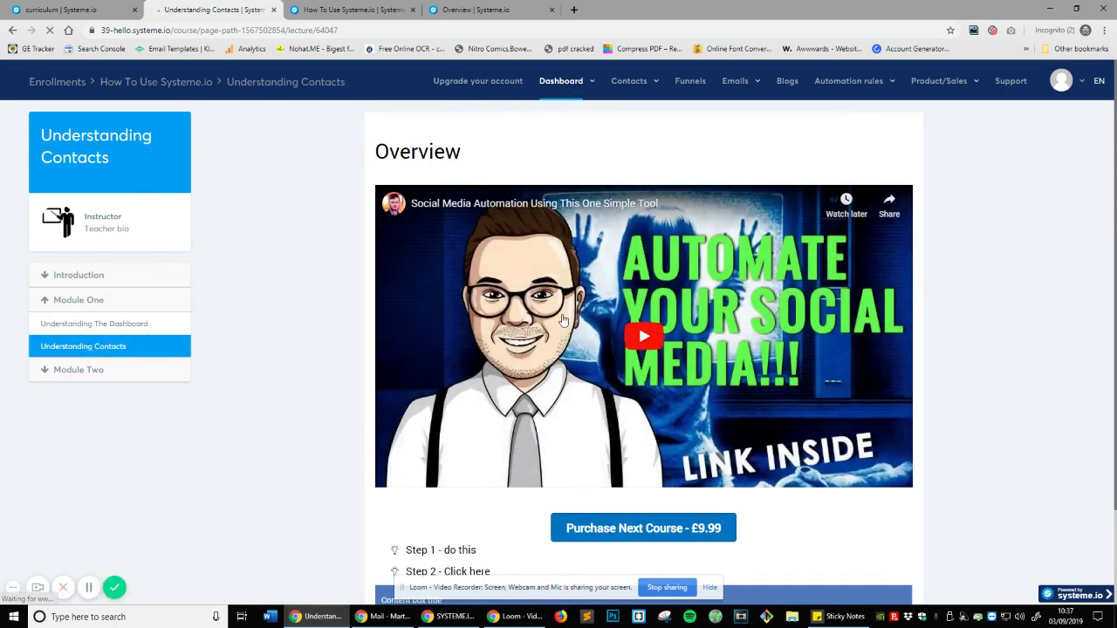
pyautogui.scroll(-1, 568, 323)
pyautogui.click(80, 262)
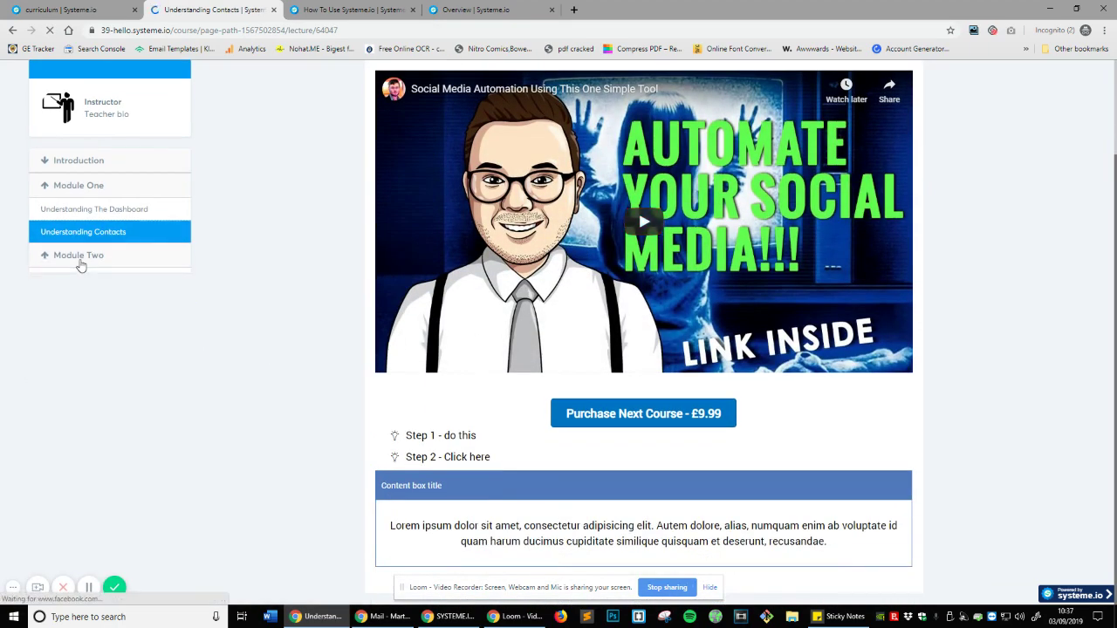
pyautogui.click(80, 282)
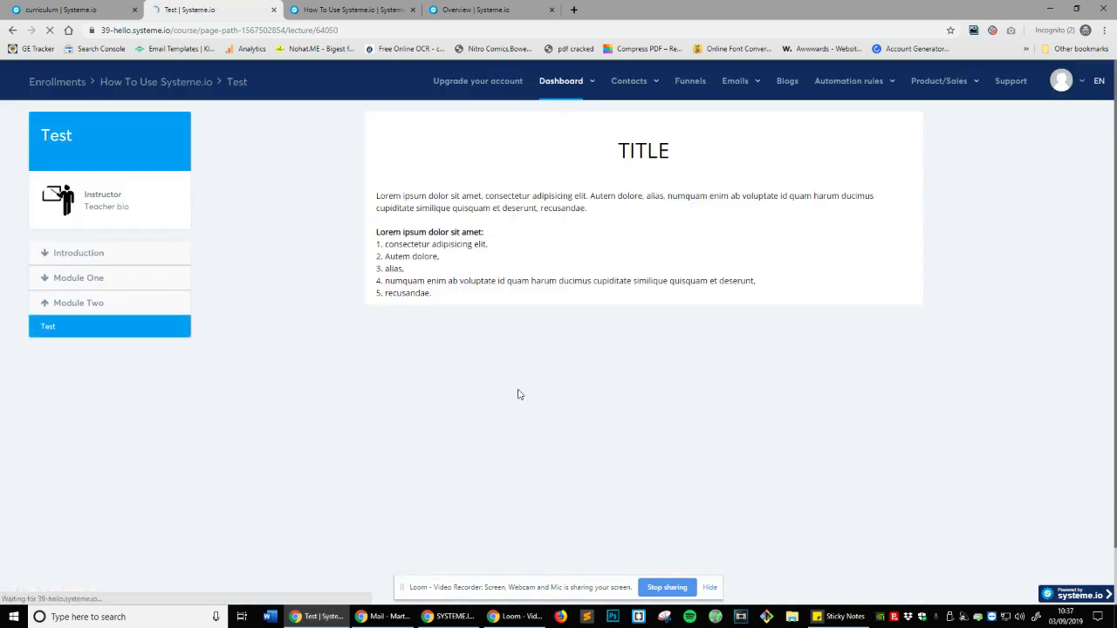
# Open the Introduction's Overview lecture in the student view, expand Module One's lecture list, and review the Overview page content
pyautogui.click(77, 260)
pyautogui.click(70, 277)
pyautogui.click(74, 299)
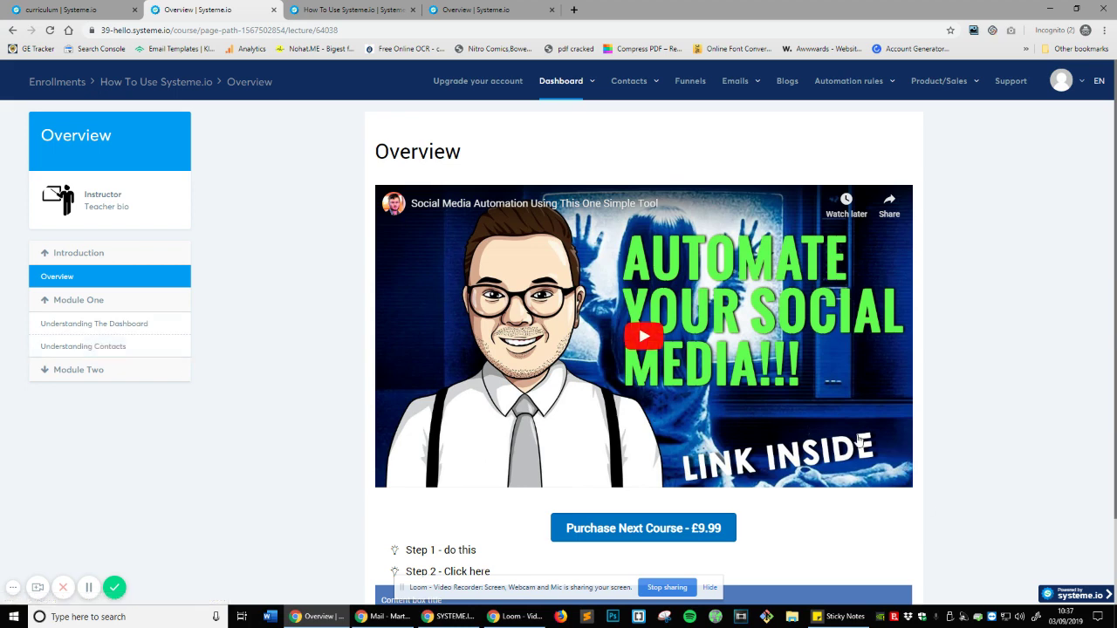
pyautogui.scroll(-2, 754, 445)
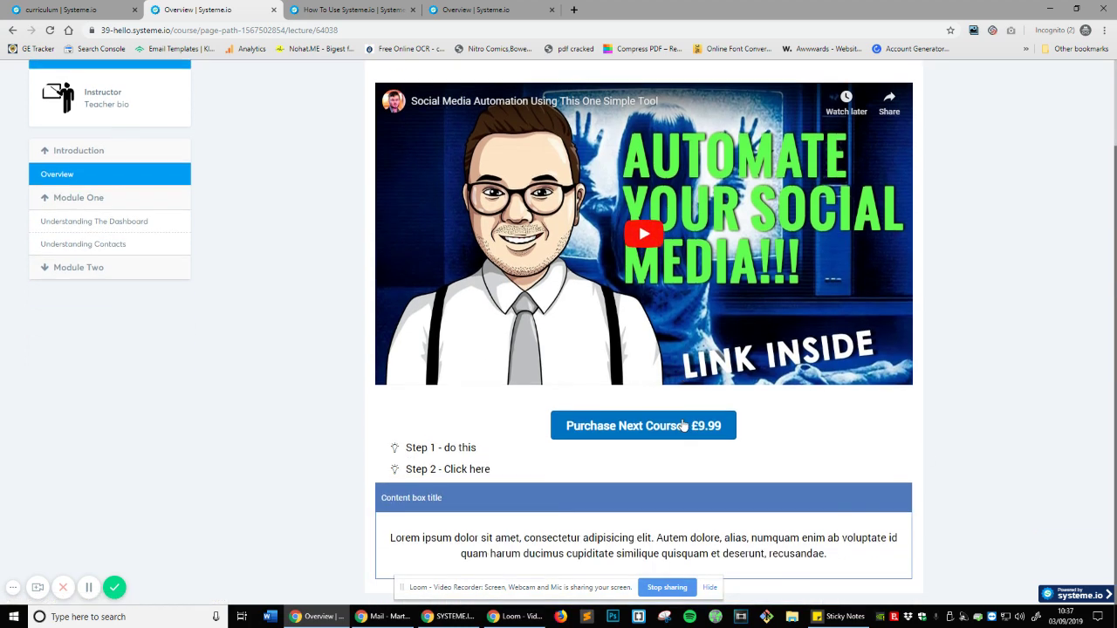
pyautogui.scroll(2, 683, 427)
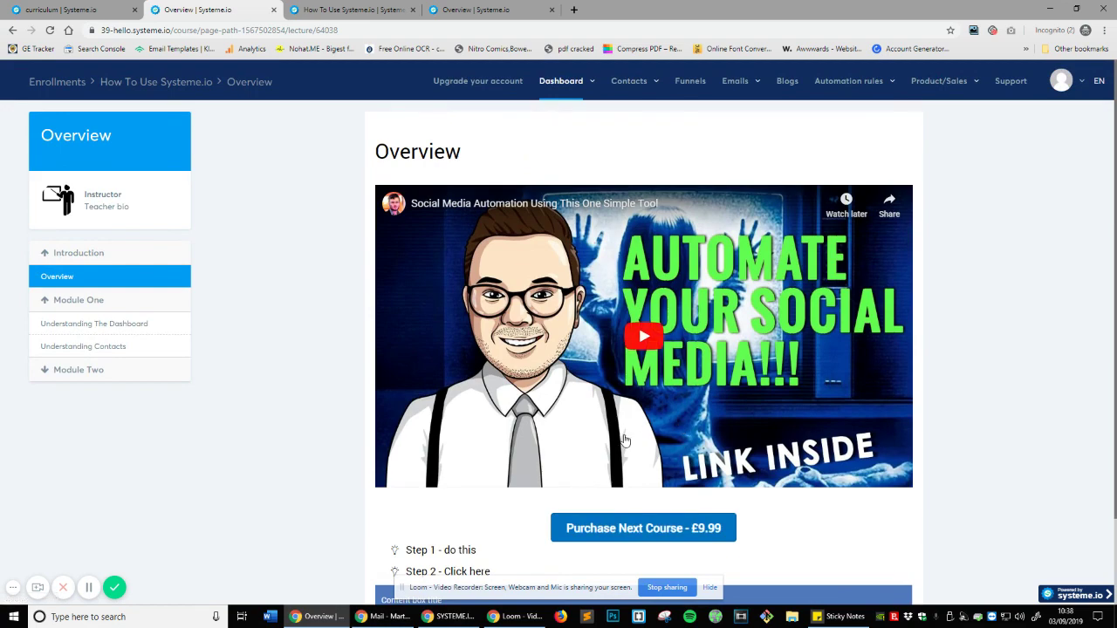